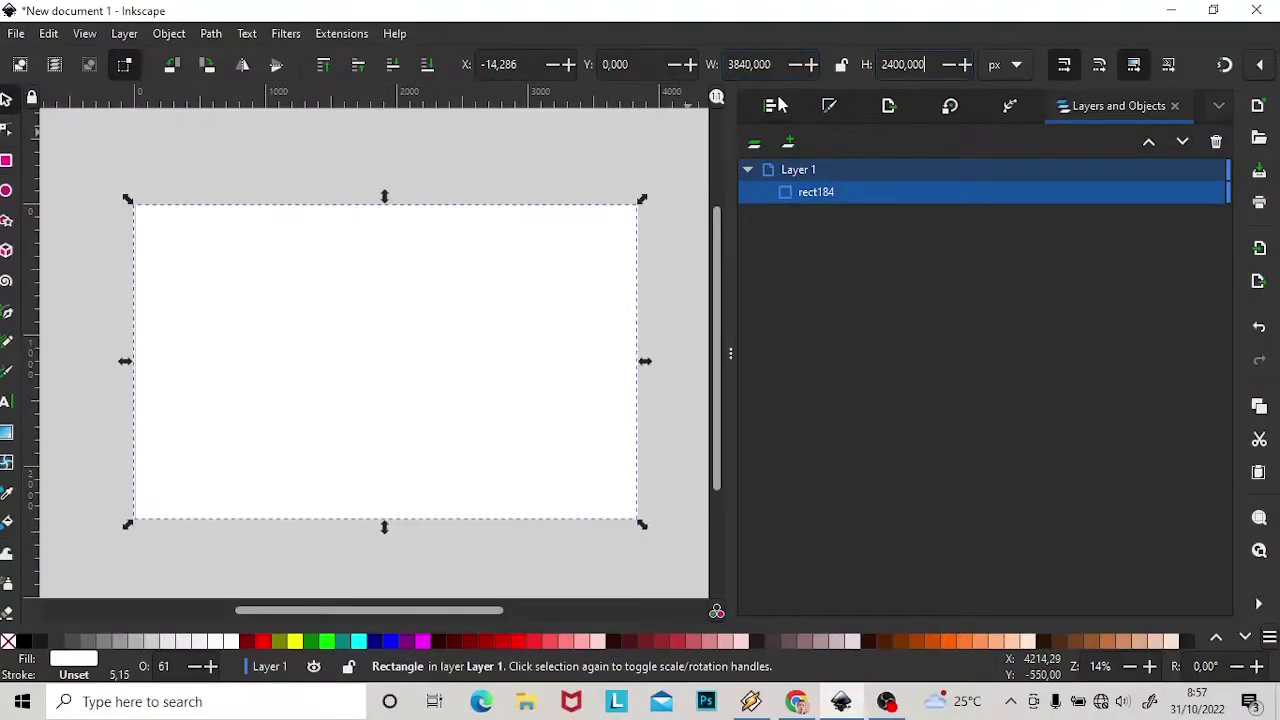
Give the background rectangle a linear gradient fill with a deep purple first stop.
{"action": "left_click", "coordinate": [778, 104]}
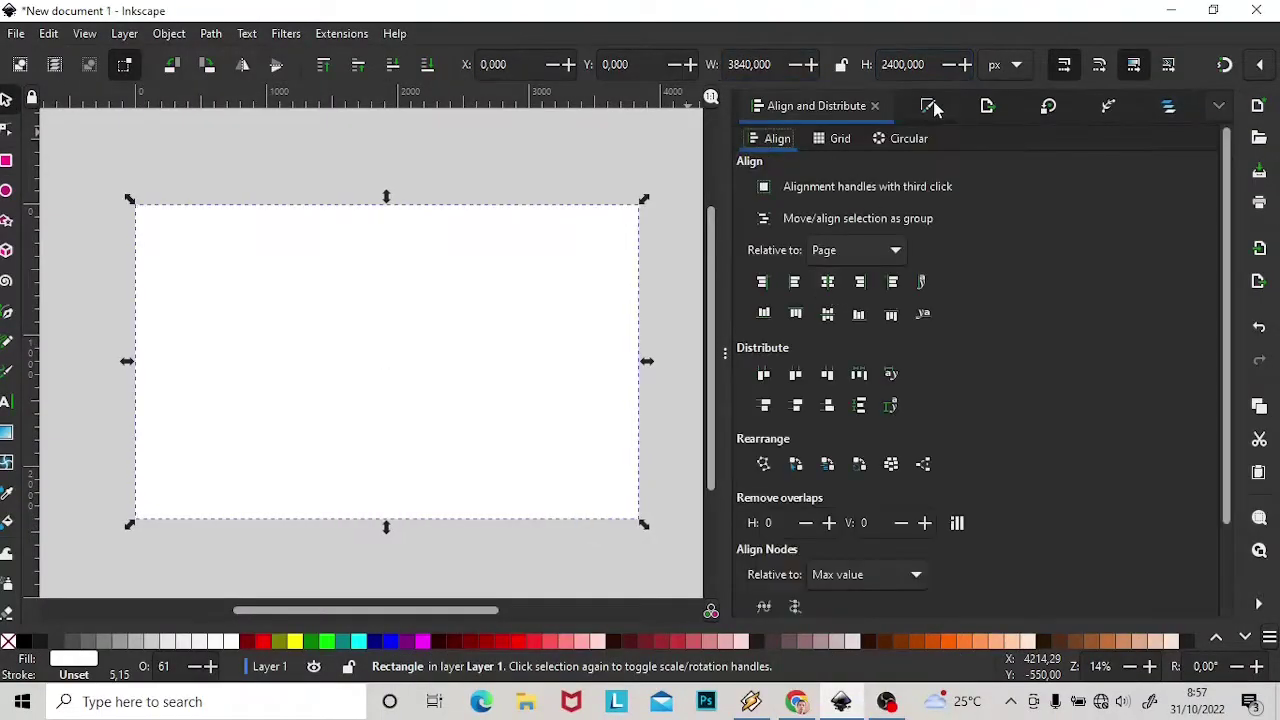
{"action": "key", "text": "ctrl+shift+f"}
{"action": "left_click", "coordinate": [801, 169]}
{"action": "left_click_drag", "start_coordinate": [1100, 438], "coordinate": [866, 438]}
{"action": "mouse_move", "coordinate": [1000, 402]}
{"action": "left_mouse_down"}
{"action": "mouse_move", "coordinate": [895, 413]}
{"action": "mouse_move", "coordinate": [1047, 411]}
{"action": "left_mouse_up"}
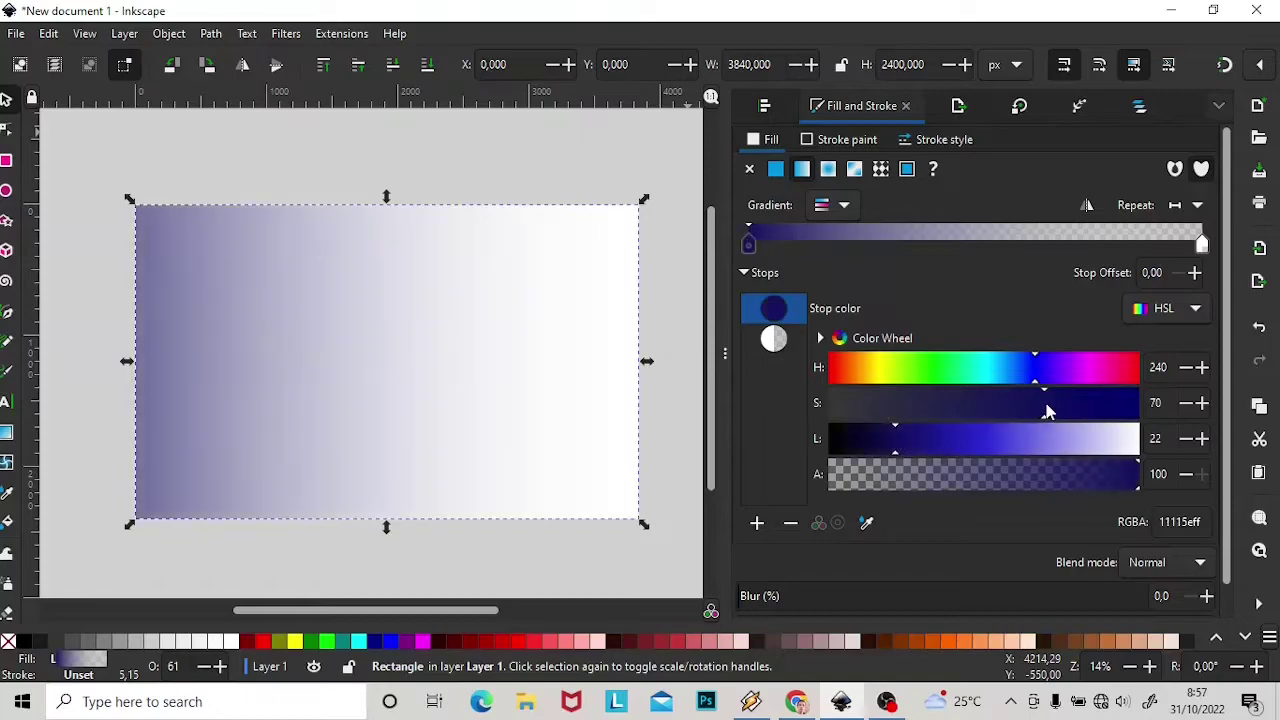
Recolour the second, white gradient stop to a muted pink.
{"action": "left_click", "coordinate": [1201, 244]}
{"action": "left_click", "coordinate": [966, 367]}
{"action": "mouse_move", "coordinate": [966, 402]}
{"action": "left_mouse_down"}
{"action": "mouse_move", "coordinate": [914, 423]}
{"action": "mouse_move", "coordinate": [995, 455]}
{"action": "mouse_move", "coordinate": [966, 455]}
{"action": "mouse_move", "coordinate": [990, 422]}
{"action": "left_mouse_up"}
{"action": "scroll", "coordinate": [898, 590], "scroll_direction": "down", "scroll_amount": 1}
{"action": "left_click", "coordinate": [773, 276]}
{"action": "left_click", "coordinate": [773, 306]}
Redraw the gradient vertically so it runs purple at top to pink at bottom.
{"action": "key", "text": "g"}
{"action": "mouse_move", "coordinate": [391, 169]}
{"action": "left_mouse_down"}
{"action": "mouse_move", "coordinate": [634, 403]}
{"action": "mouse_move", "coordinate": [394, 337]}
{"action": "mouse_move", "coordinate": [391, 203]}
{"action": "left_mouse_up"}
{"action": "key", "text": "s"}
{"action": "left_click", "coordinate": [117, 155]}
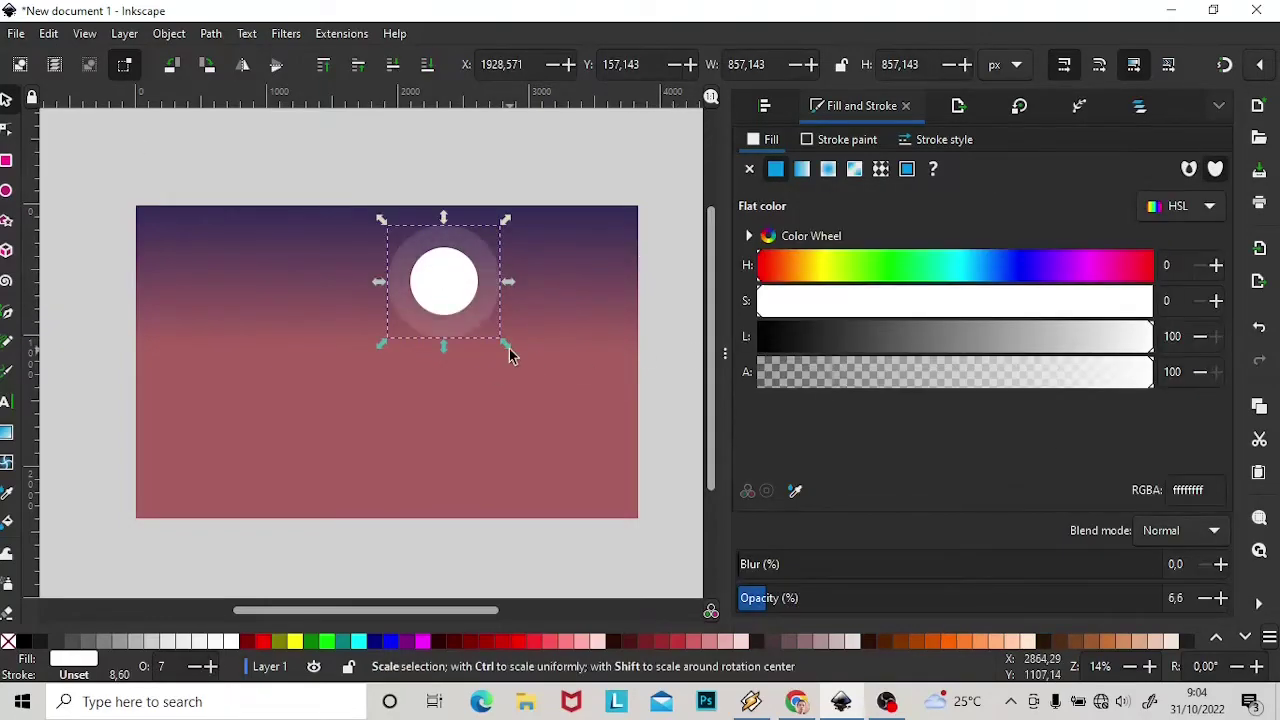
Enlarge the outer halo ring, then shrink the moon and halos and move them up-left.
{"action": "mouse_move", "coordinate": [509, 355]}
{"action": "left_mouse_down"}
{"action": "mouse_move", "coordinate": [636, 442]}
{"action": "mouse_move", "coordinate": [546, 392]}
{"action": "left_mouse_up"}
{"action": "left_click", "coordinate": [672, 295]}
{"action": "left_click", "coordinate": [1139, 105]}
{"action": "key", "text": "ctrl+a"}
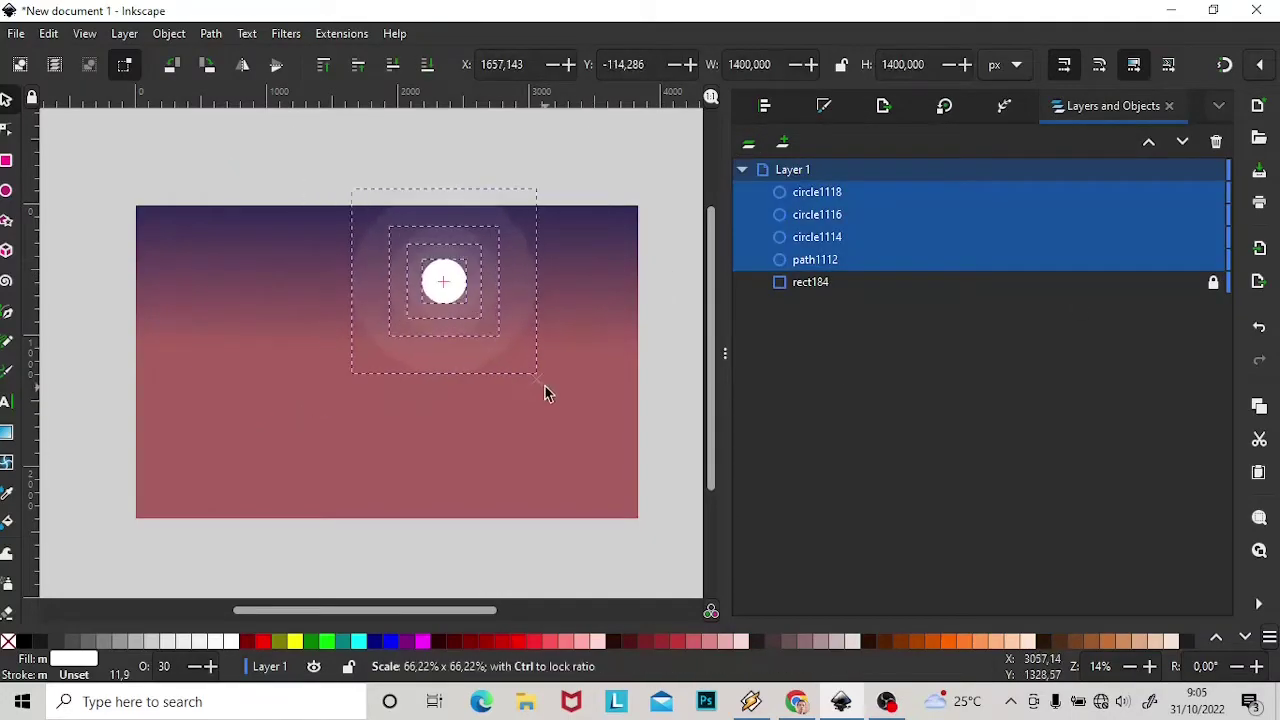
{"action": "left_click_drag", "start_coordinate": [502, 315], "coordinate": [446, 292]}
Group the moon and halo rings into one object and lock it.
{"action": "key", "text": "ctrl+g"}
{"action": "left_click", "coordinate": [608, 170]}
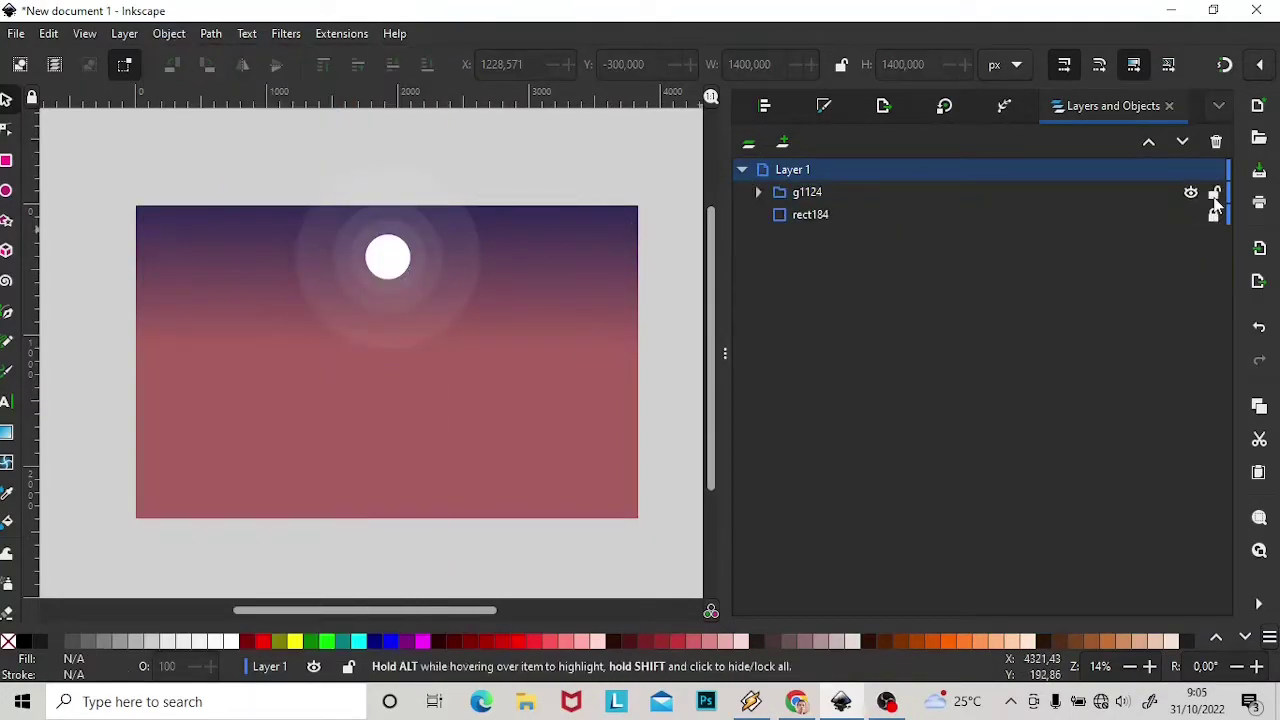
{"action": "left_click", "coordinate": [1214, 192]}
{"action": "scroll", "coordinate": [700, 358], "scroll_direction": "up", "scroll_amount": 2}
{"action": "key", "text": "b"}
{"action": "left_click", "coordinate": [206, 225]}
Draw dark clouds right of the moon plus a light lavender cloud at about 52% opacity.
{"action": "key", "text": "ctrl+z"}
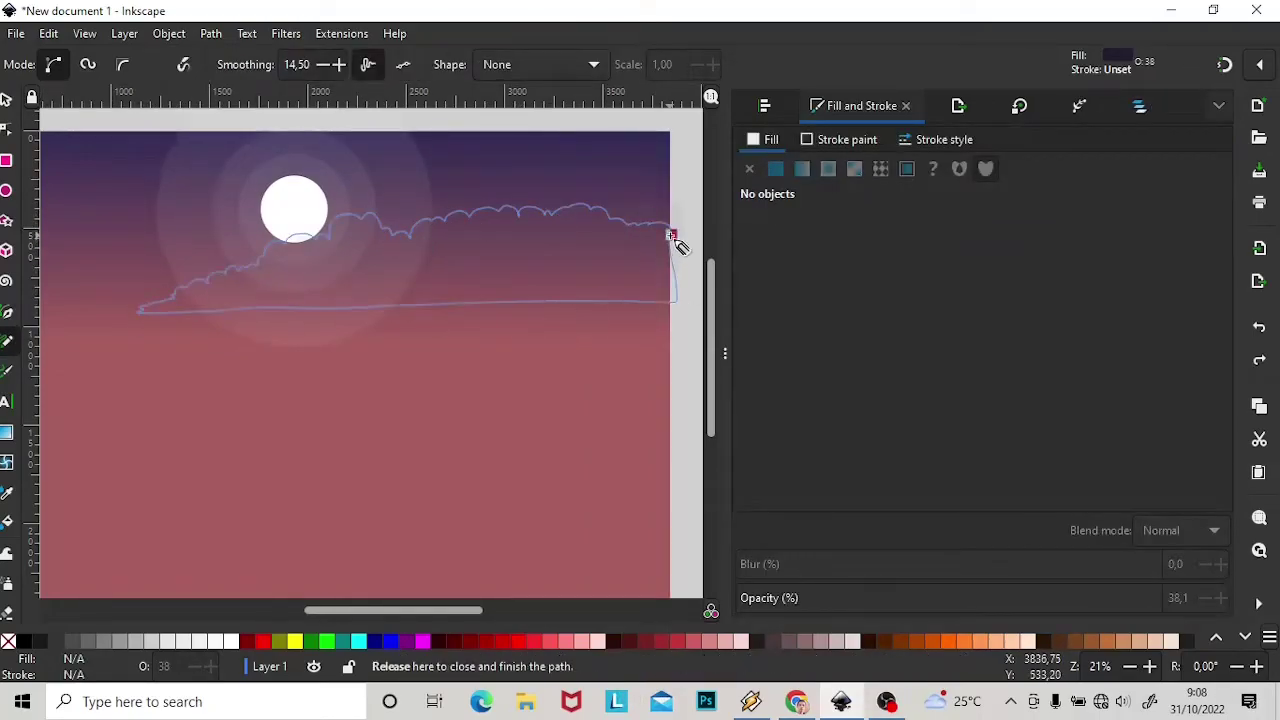
{"action": "left_click_drag", "start_coordinate": [671, 236], "coordinate": [673, 240]}
{"action": "left_click_drag", "start_coordinate": [676, 275], "coordinate": [604, 254]}
{"action": "left_click_drag", "start_coordinate": [674, 276], "coordinate": [672, 276]}
{"action": "left_click_drag", "start_coordinate": [157, 303], "coordinate": [252, 273]}
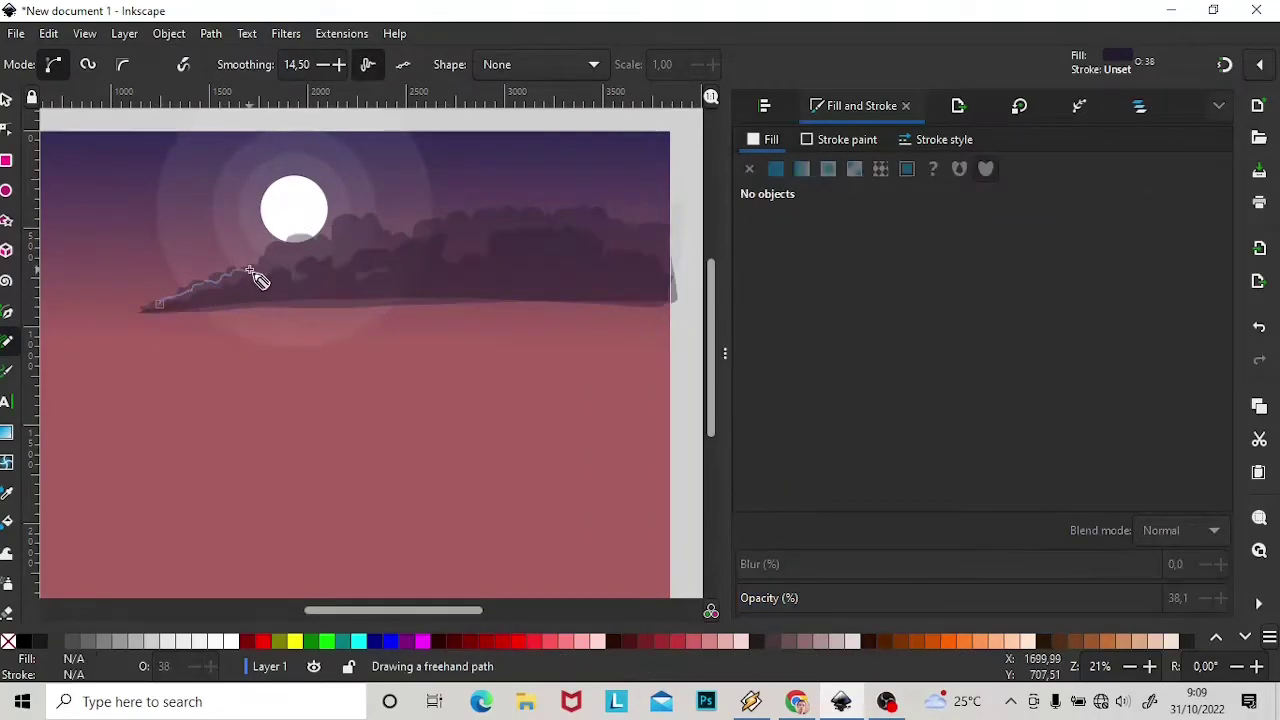
{"action": "left_click_drag", "start_coordinate": [458, 176], "coordinate": [160, 296]}
{"action": "left_click", "coordinate": [955, 598]}
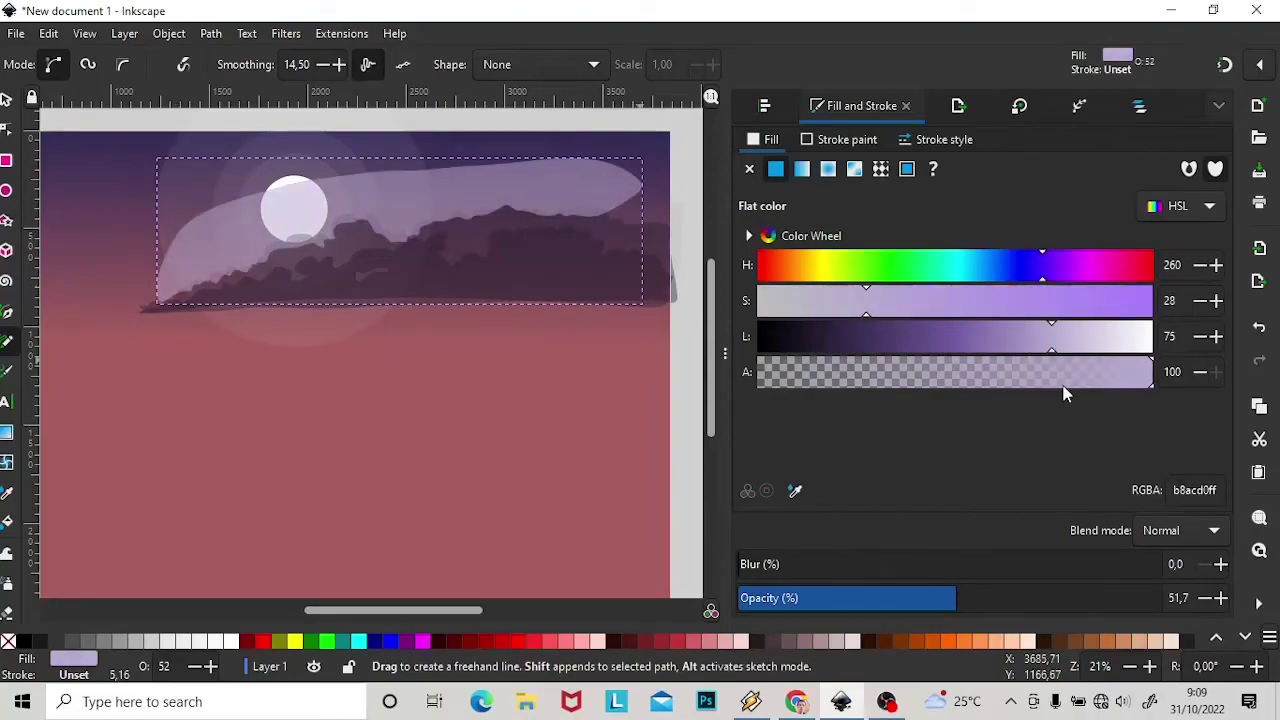
{"action": "key", "text": "Escape"}
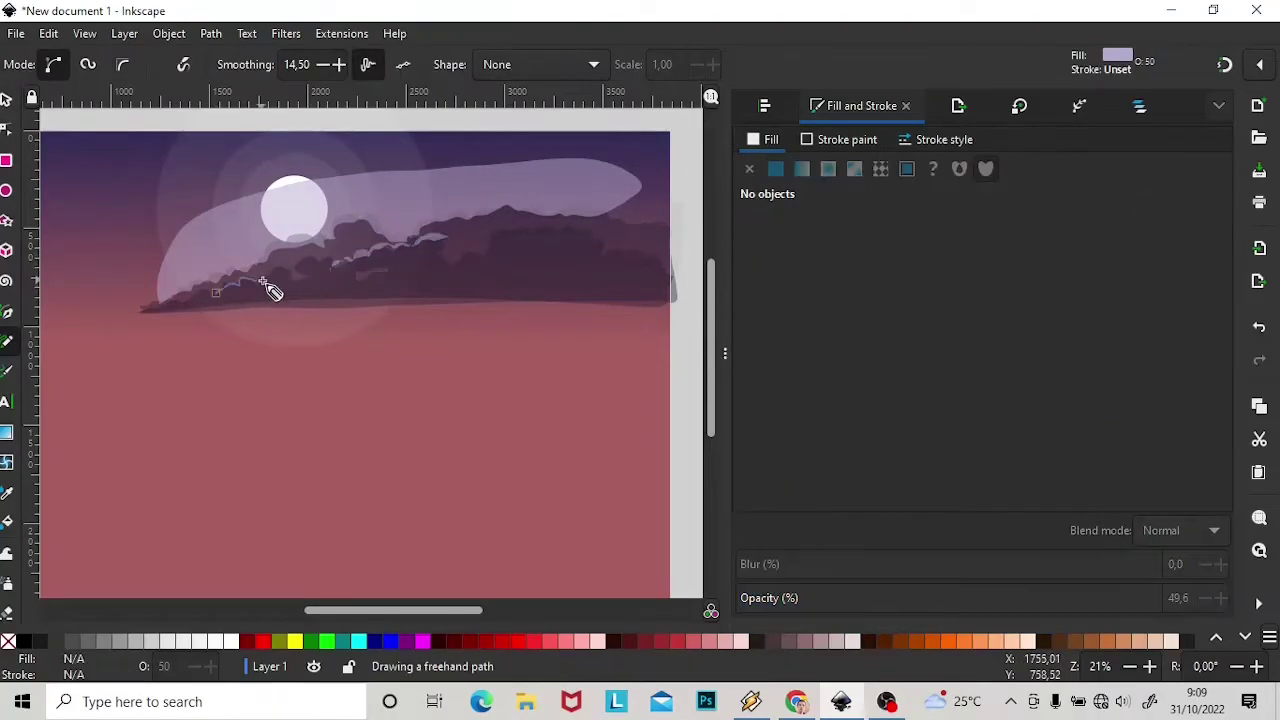
Add another dark cloud layer along the horizon and delete the large lavender cloud shape.
{"action": "mouse_move", "coordinate": [347, 275]}
{"action": "left_mouse_down"}
{"action": "mouse_move", "coordinate": [329, 294]}
{"action": "mouse_move", "coordinate": [491, 251]}
{"action": "left_mouse_up"}
{"action": "key", "text": "s"}
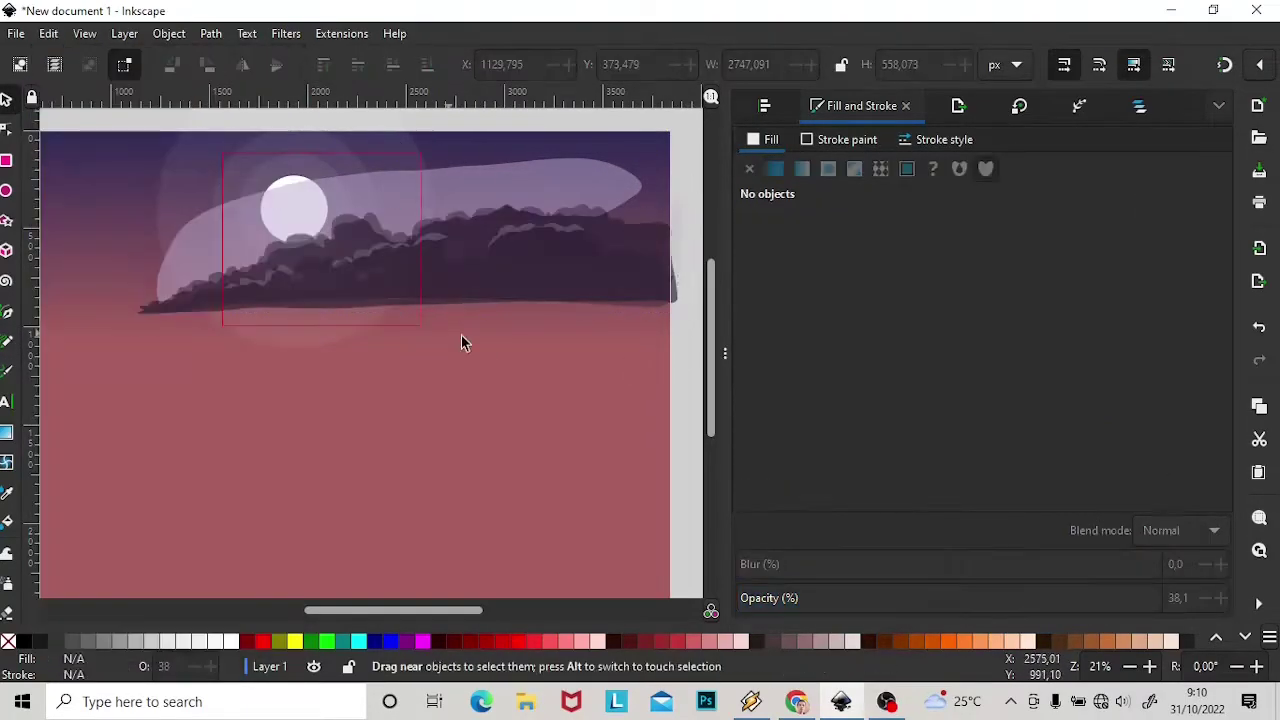
{"action": "left_click_drag", "start_coordinate": [461, 335], "coordinate": [614, 316]}
{"action": "key", "text": "Delete"}
{"action": "key", "text": "minus"}
{"action": "key", "text": "ctrl+shift+l"}
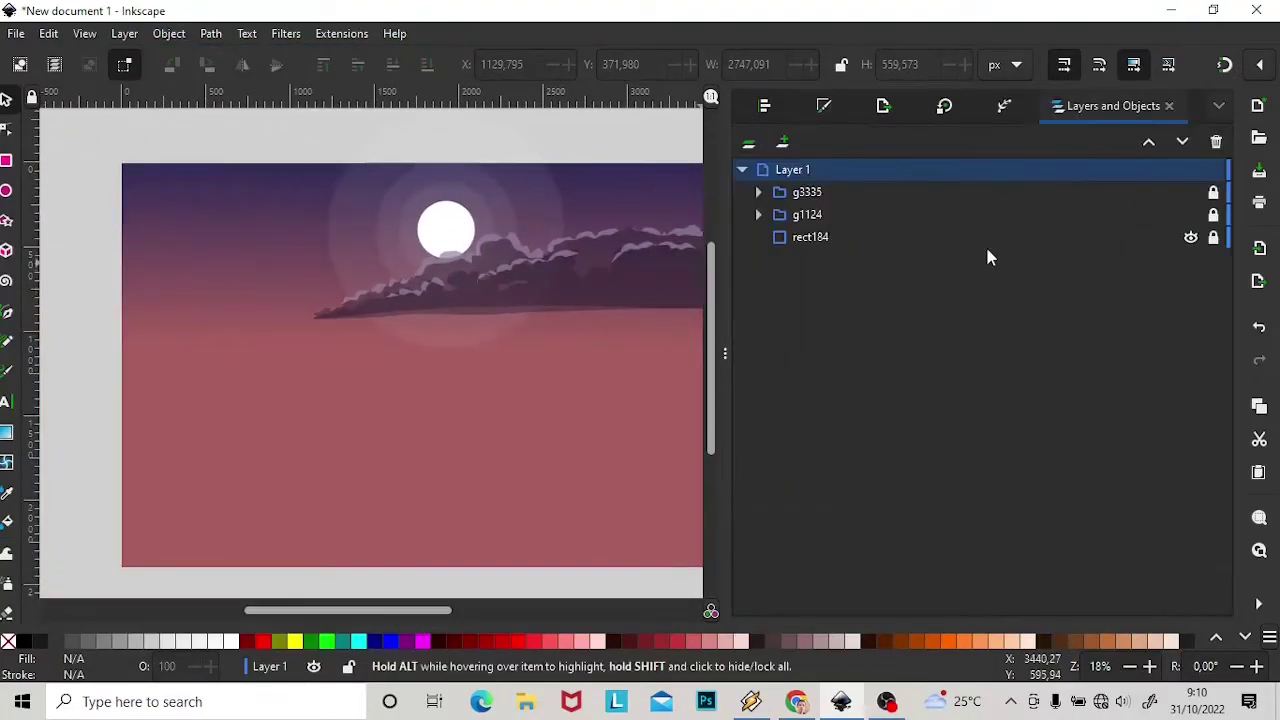
{"action": "key", "text": "p"}
Draw pale lavender highlights along the cloud tops.
{"action": "left_click_drag", "start_coordinate": [94, 252], "coordinate": [148, 244]}
{"action": "key", "text": "d"}
{"action": "mouse_move", "coordinate": [333, 313]}
{"action": "left_mouse_down"}
{"action": "mouse_move", "coordinate": [94, 252]}
{"action": "mouse_move", "coordinate": [150, 265]}
{"action": "left_mouse_up"}
{"action": "left_click", "coordinate": [486, 271]}
{"action": "key", "text": "s"}
{"action": "key", "text": "p"}
Draw a dark cloud bank on the left with a lighter lavender layer over it.
{"action": "left_click_drag", "start_coordinate": [54, 316], "coordinate": [57, 288]}
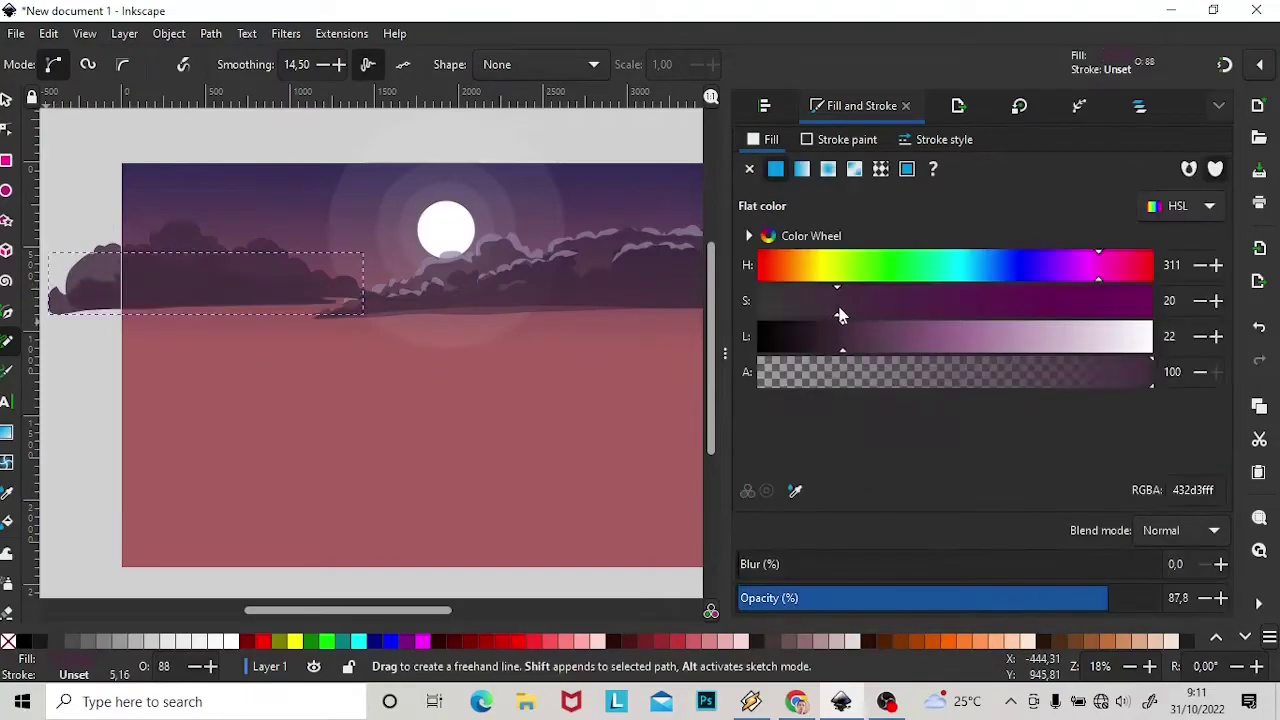
{"action": "key", "text": "Escape"}
{"action": "left_click_drag", "start_coordinate": [288, 200], "coordinate": [370, 287]}
{"action": "key", "text": "d"}
{"action": "left_click", "coordinate": [523, 249]}
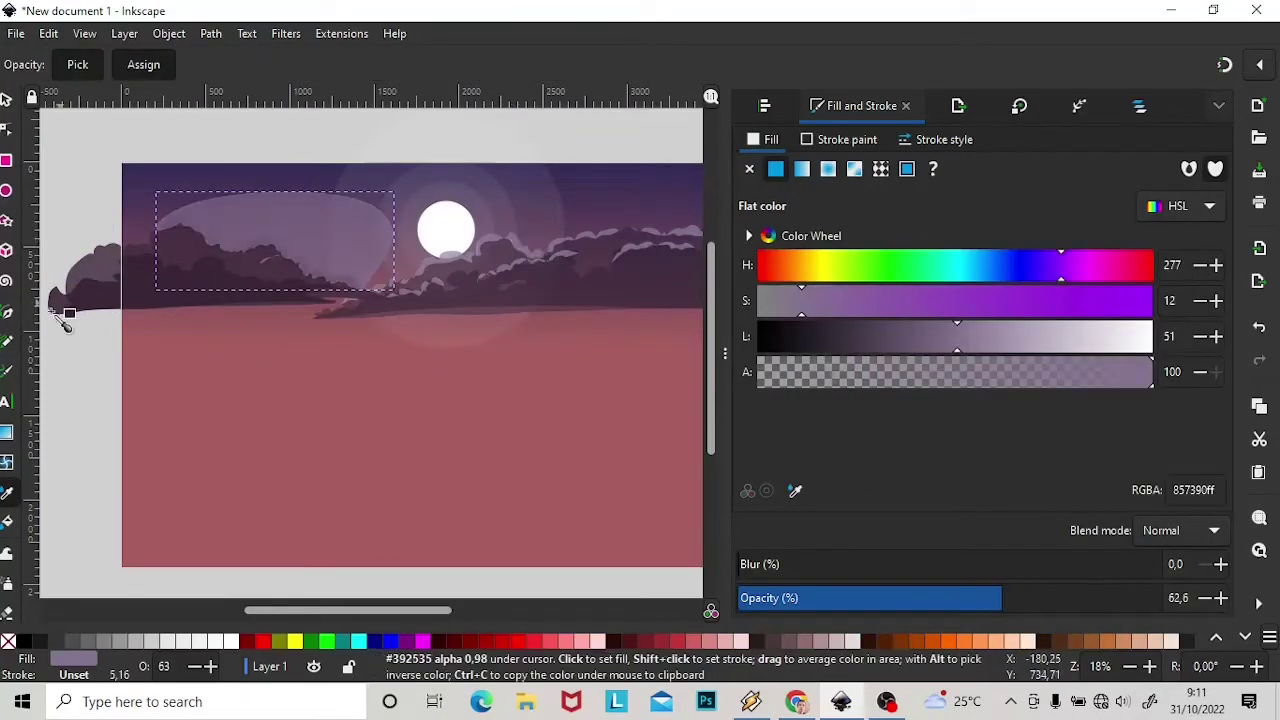
{"action": "key", "text": "p"}
Group the six left-side cloud paths into one object.
{"action": "left_click", "coordinate": [84, 33]}
{"action": "left_click_drag", "start_coordinate": [45, 165], "coordinate": [400, 351]}
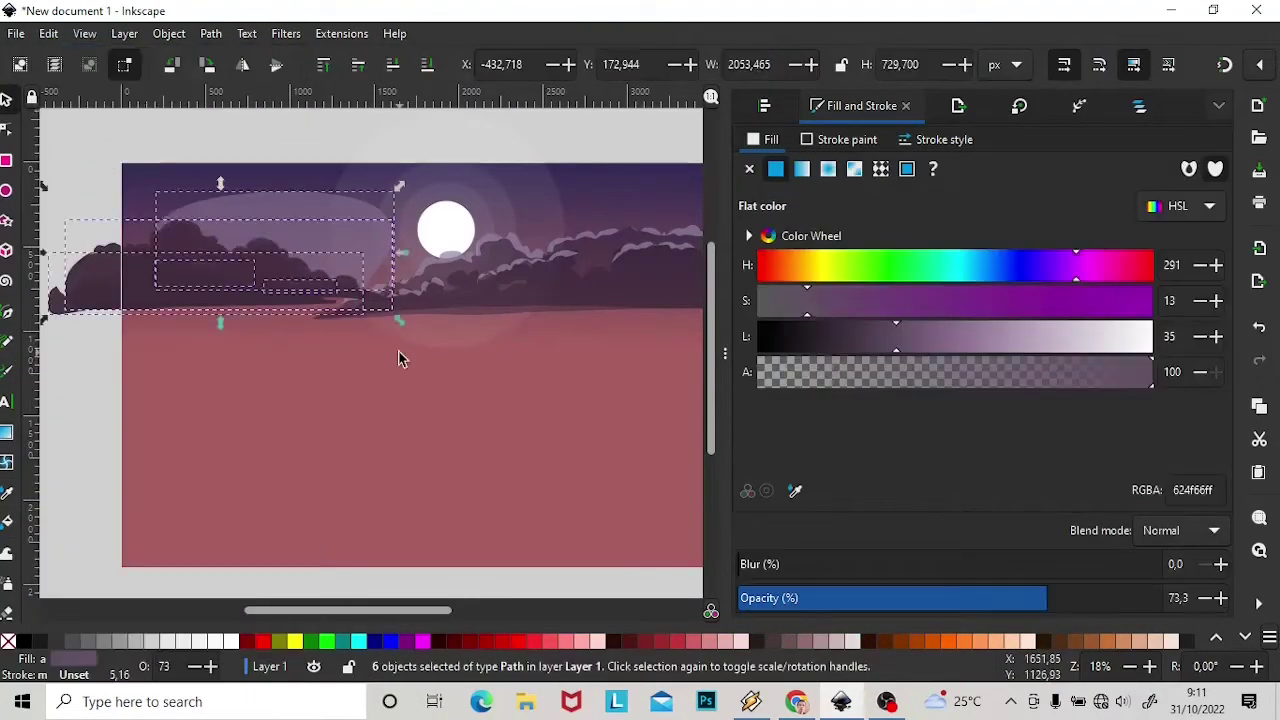
{"action": "left_click", "coordinate": [169, 33]}
{"action": "left_click", "coordinate": [214, 197]}
{"action": "key", "text": "minus"}
{"action": "key", "text": "Escape"}
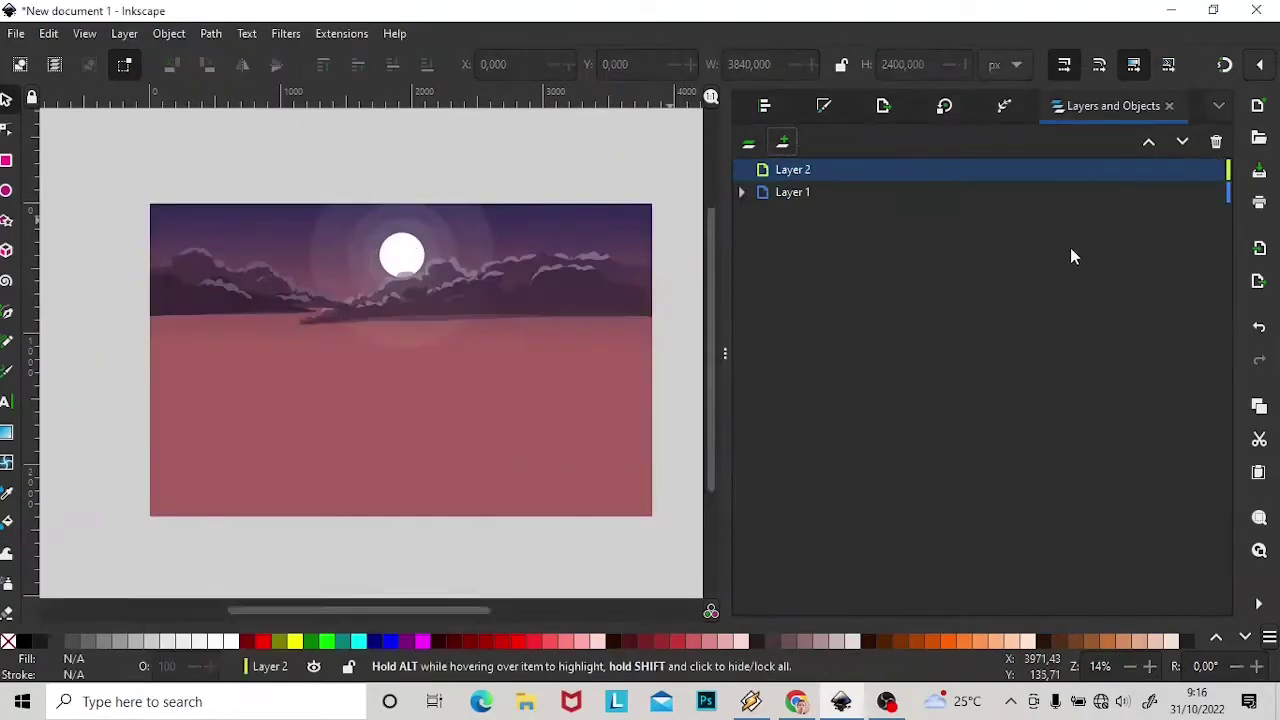
Lock the sky layer and draw the first mountain outline from the left horizon.
{"action": "left_click", "coordinate": [1213, 192]}
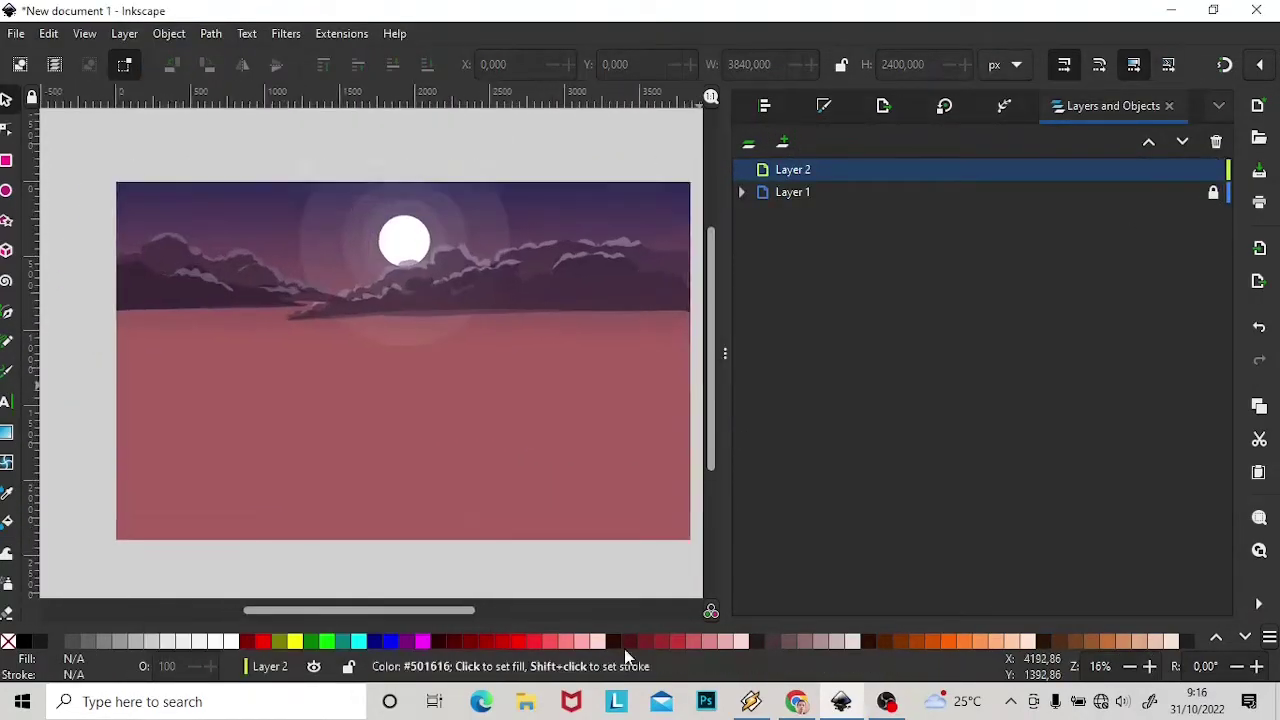
{"action": "key", "text": "p"}
{"action": "key", "text": "b"}
{"action": "left_click", "coordinate": [61, 311]}
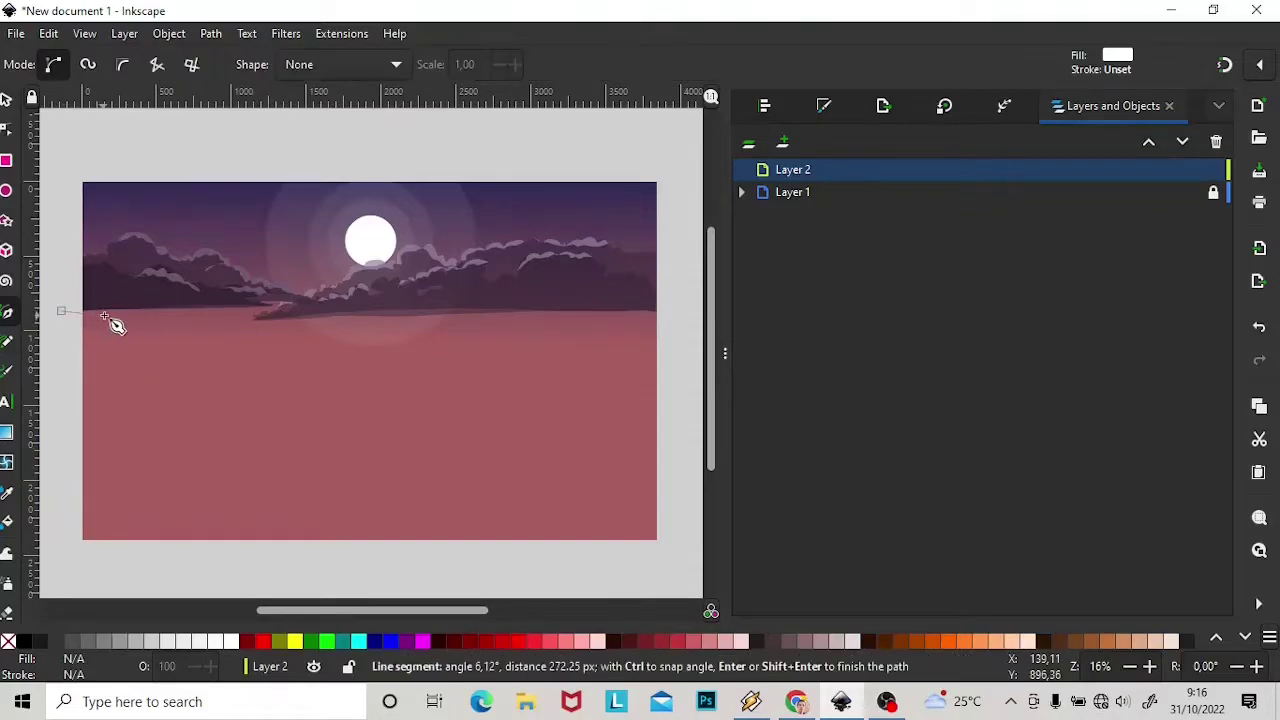
{"action": "key", "text": "Return"}
Give the first mountain a linear gradient with a deep purple first stop.
{"action": "key", "text": "s"}
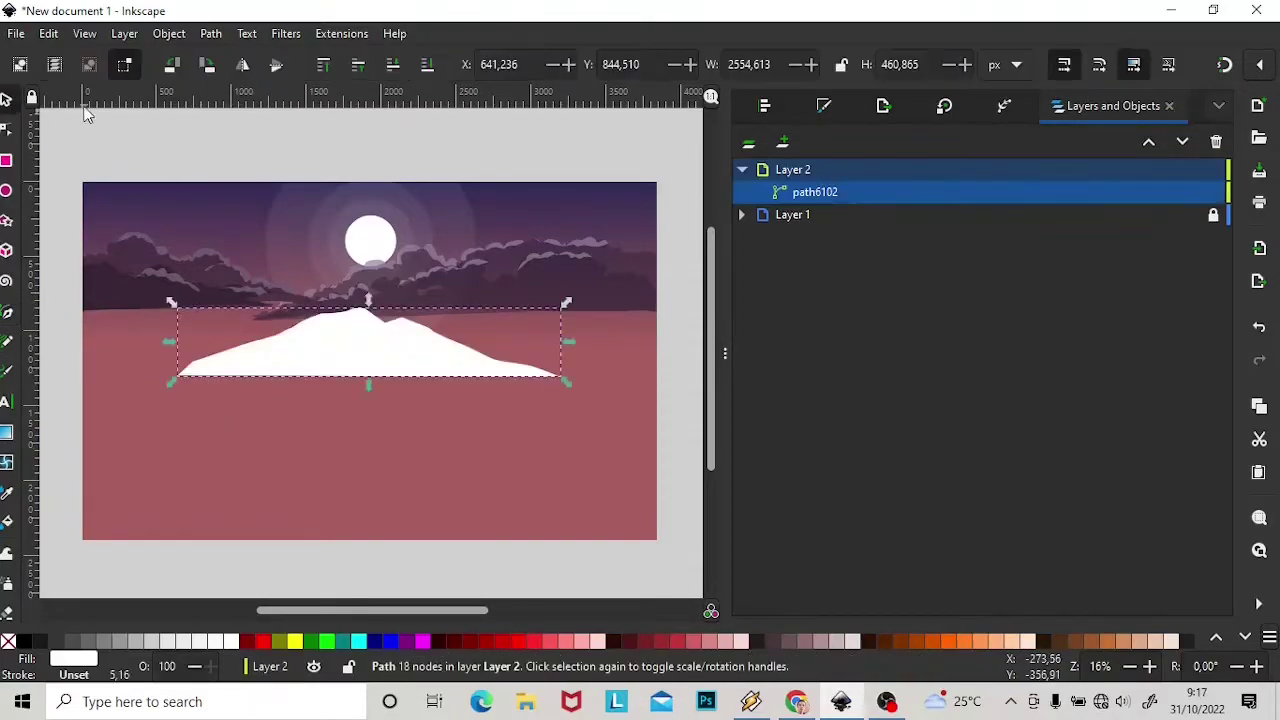
{"action": "key", "text": "ctrl+shift+f"}
{"action": "left_click", "coordinate": [801, 169]}
{"action": "left_click", "coordinate": [935, 403]}
{"action": "scroll", "coordinate": [935, 410], "scroll_direction": "down", "scroll_amount": 1}
{"action": "left_click_drag", "start_coordinate": [935, 410], "coordinate": [886, 414]}
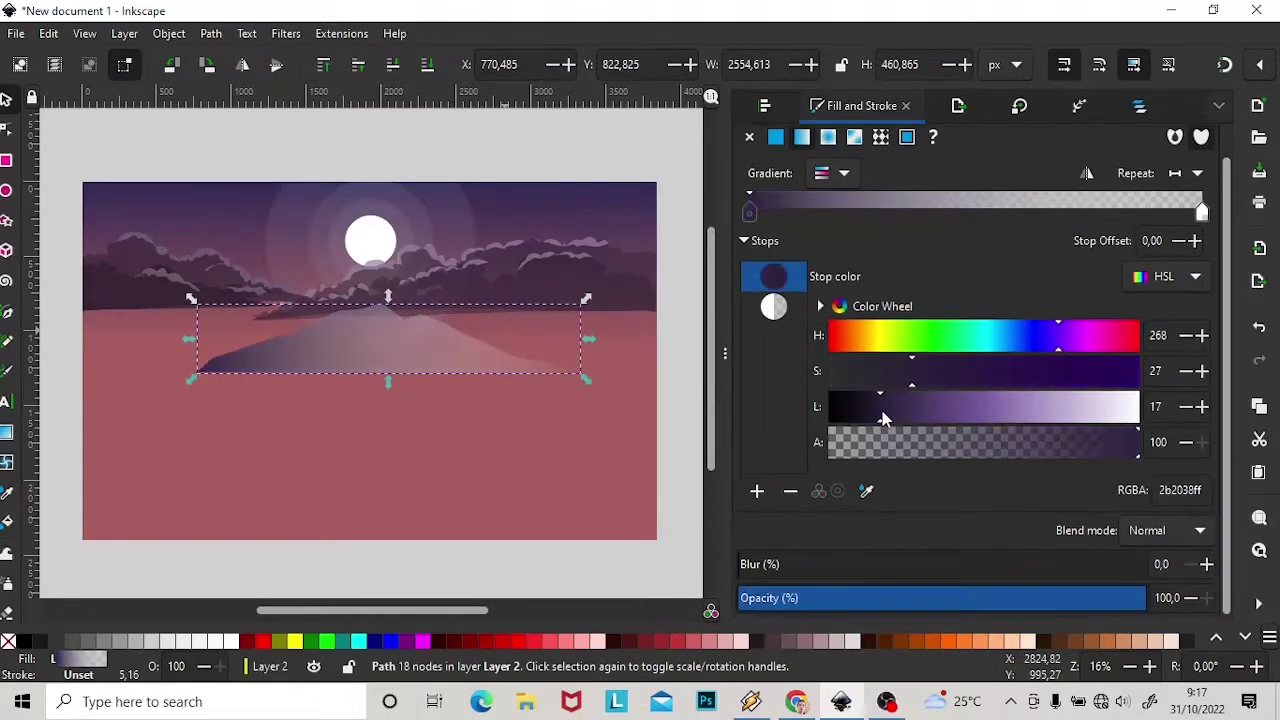
{"action": "left_click", "coordinate": [774, 306]}
Set the second stop to muted rose and run the gradient vertically, dark at top.
{"action": "left_click", "coordinate": [932, 406]}
{"action": "left_click", "coordinate": [897, 371]}
{"action": "left_click", "coordinate": [961, 406]}
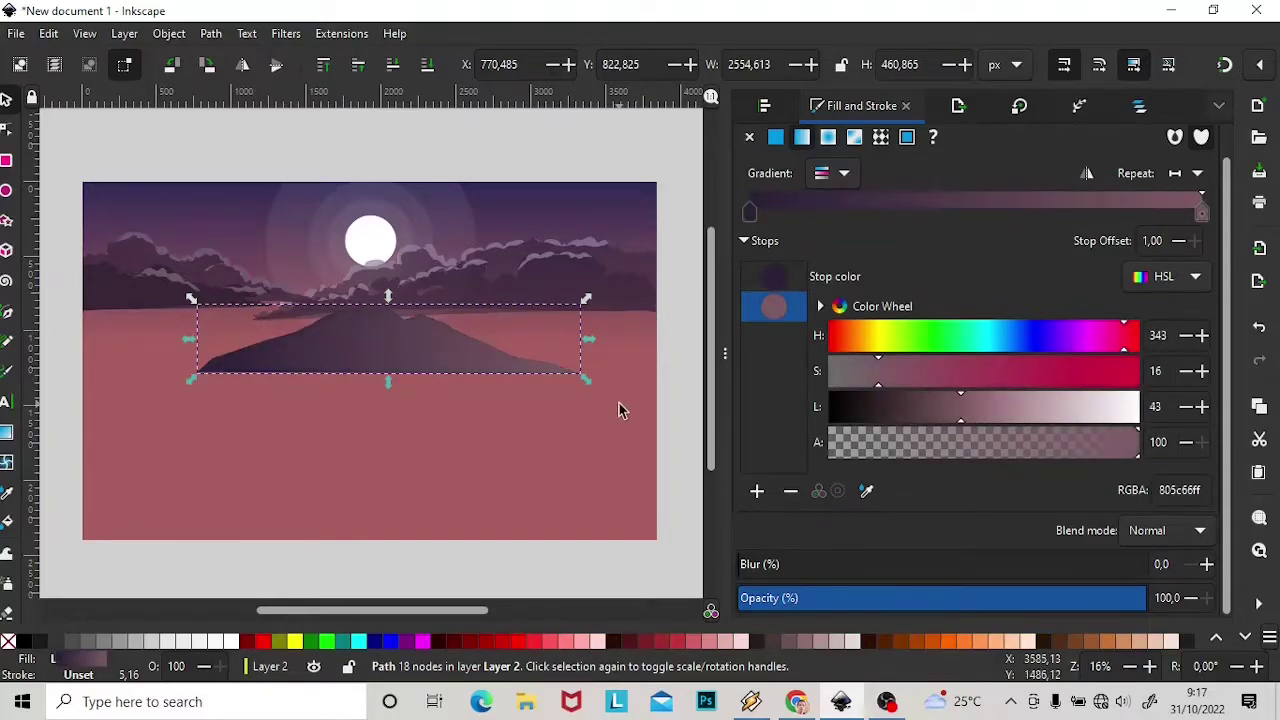
{"action": "key", "text": "g"}
{"action": "mouse_move", "coordinate": [415, 262]}
{"action": "left_mouse_down"}
{"action": "mouse_move", "coordinate": [434, 406]}
{"action": "mouse_move", "coordinate": [421, 363]}
{"action": "left_mouse_up"}
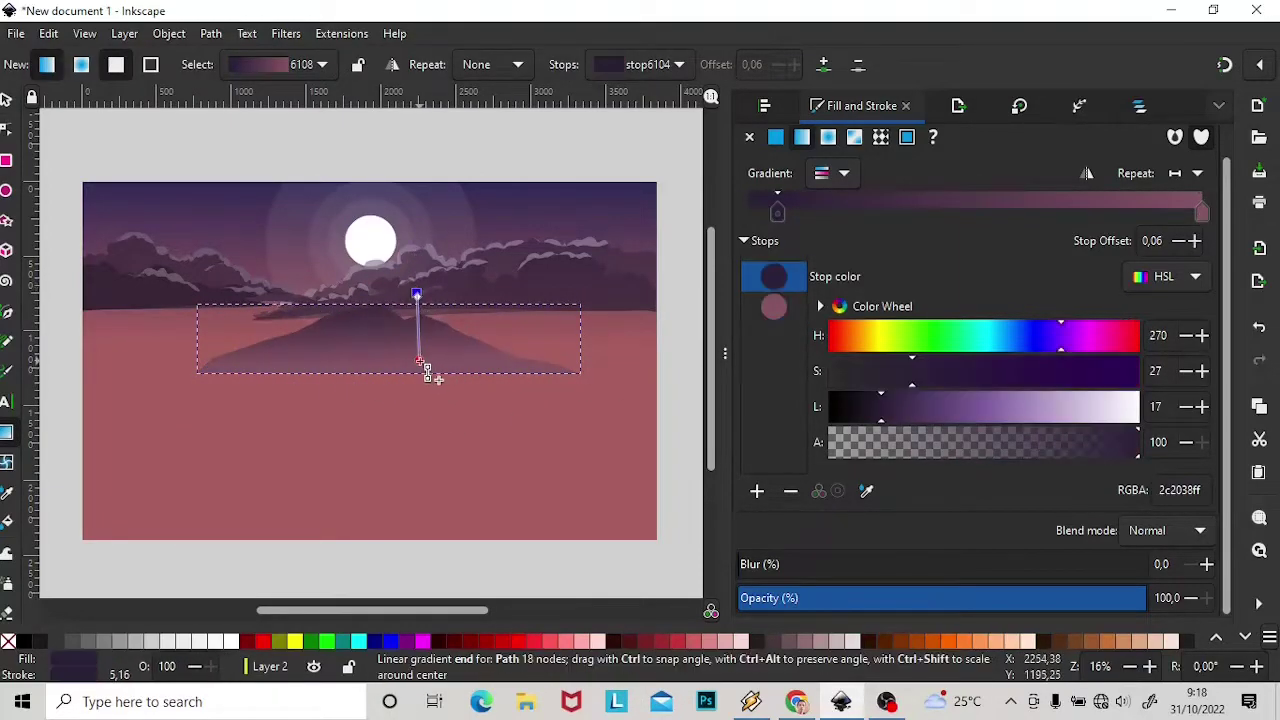
{"action": "key", "text": "s"}
{"action": "left_click", "coordinate": [214, 143]}
Draw a second mountain range on the right with a vertical top-to-bottom gradient.
{"action": "key", "text": "b"}
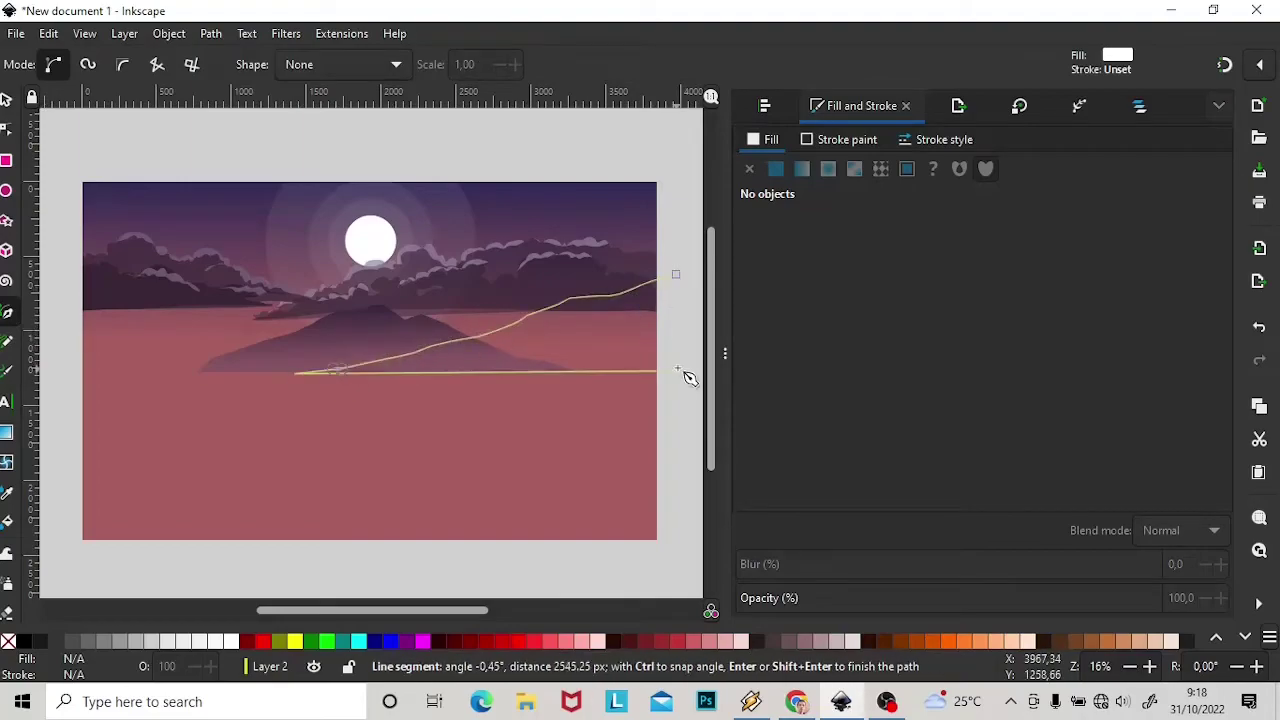
{"action": "left_click", "coordinate": [675, 372]}
{"action": "left_click", "coordinate": [675, 274]}
{"action": "key", "text": "g"}
{"action": "mouse_move", "coordinate": [556, 262]}
{"action": "left_mouse_down"}
{"action": "mouse_move", "coordinate": [549, 386]}
{"action": "mouse_move", "coordinate": [569, 309]}
{"action": "left_mouse_up"}
{"action": "scroll", "coordinate": [905, 443], "scroll_direction": "down", "scroll_amount": 1}
{"action": "left_click_drag", "start_coordinate": [456, 610], "coordinate": [428, 609]}
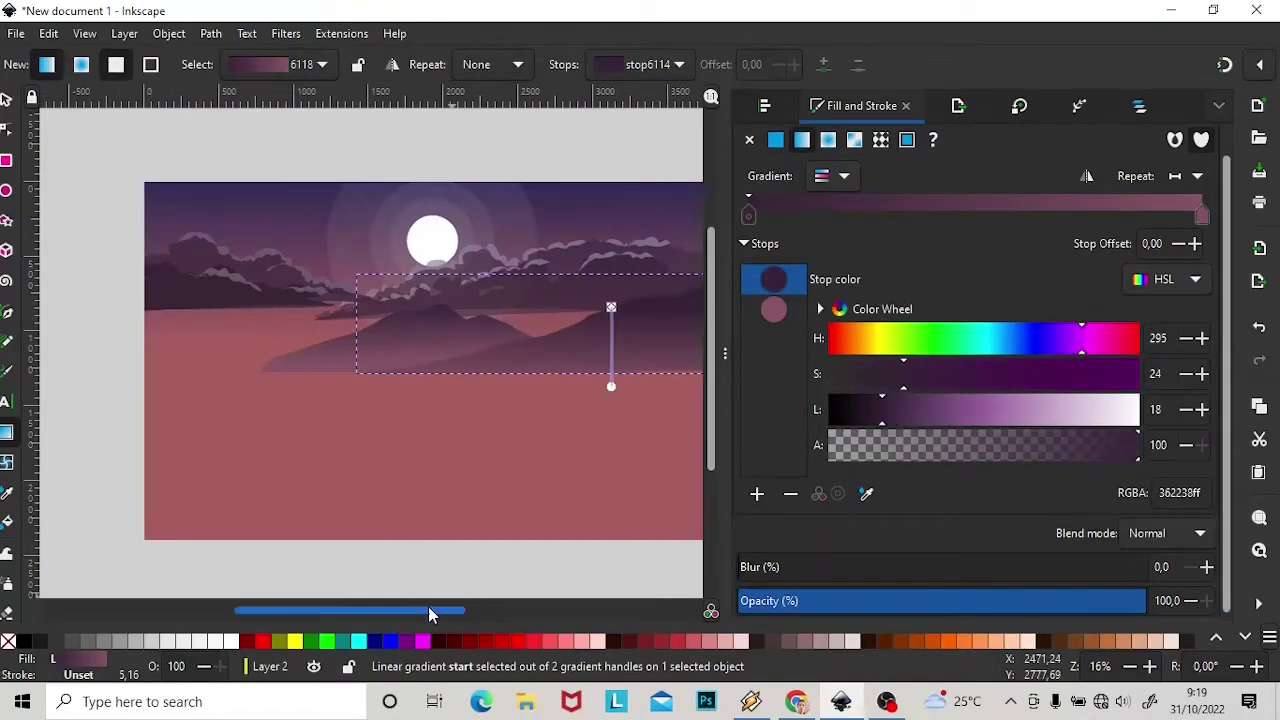
Draw a third mountain range outline starting at the left.
{"action": "key", "text": "b"}
{"action": "left_click", "coordinate": [105, 283]}
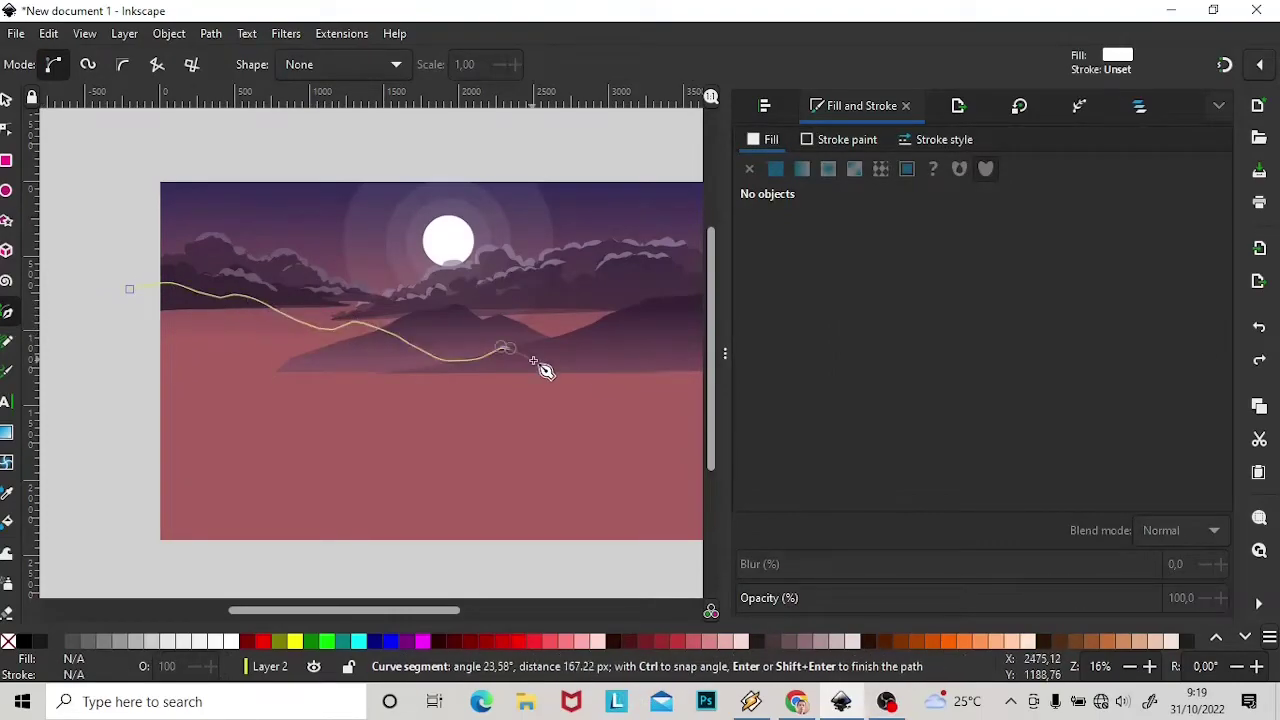
{"action": "left_click", "coordinate": [535, 362]}
{"action": "left_click", "coordinate": [129, 289]}
Adjust the third mountain's gradient direction on the canvas.
{"action": "key", "text": "d"}
{"action": "key", "text": "g"}
{"action": "left_click_drag", "start_coordinate": [634, 330], "coordinate": [369, 396]}
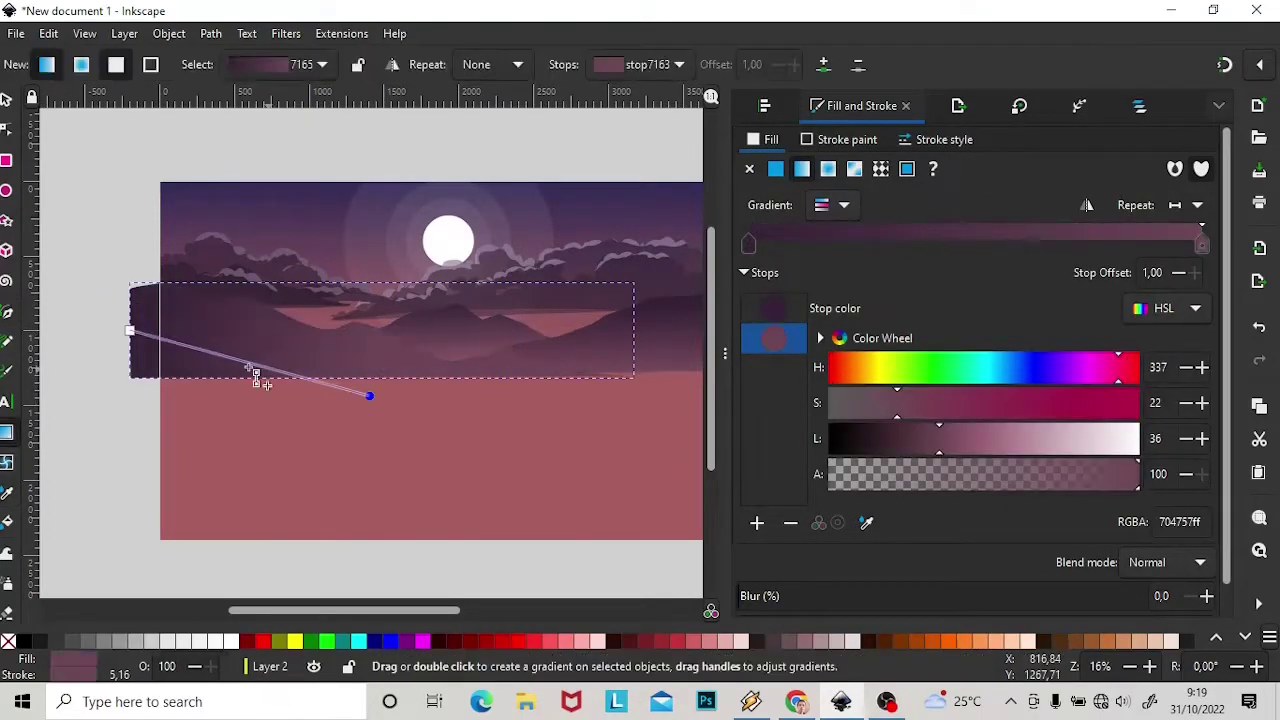
{"action": "mouse_move", "coordinate": [129, 330]}
{"action": "left_mouse_down"}
{"action": "mouse_move", "coordinate": [420, 288]}
{"action": "mouse_move", "coordinate": [371, 320]}
{"action": "left_mouse_up"}
{"action": "key", "text": "s"}
{"action": "key", "text": "Escape"}
{"action": "left_click_drag", "start_coordinate": [445, 610], "coordinate": [474, 612]}
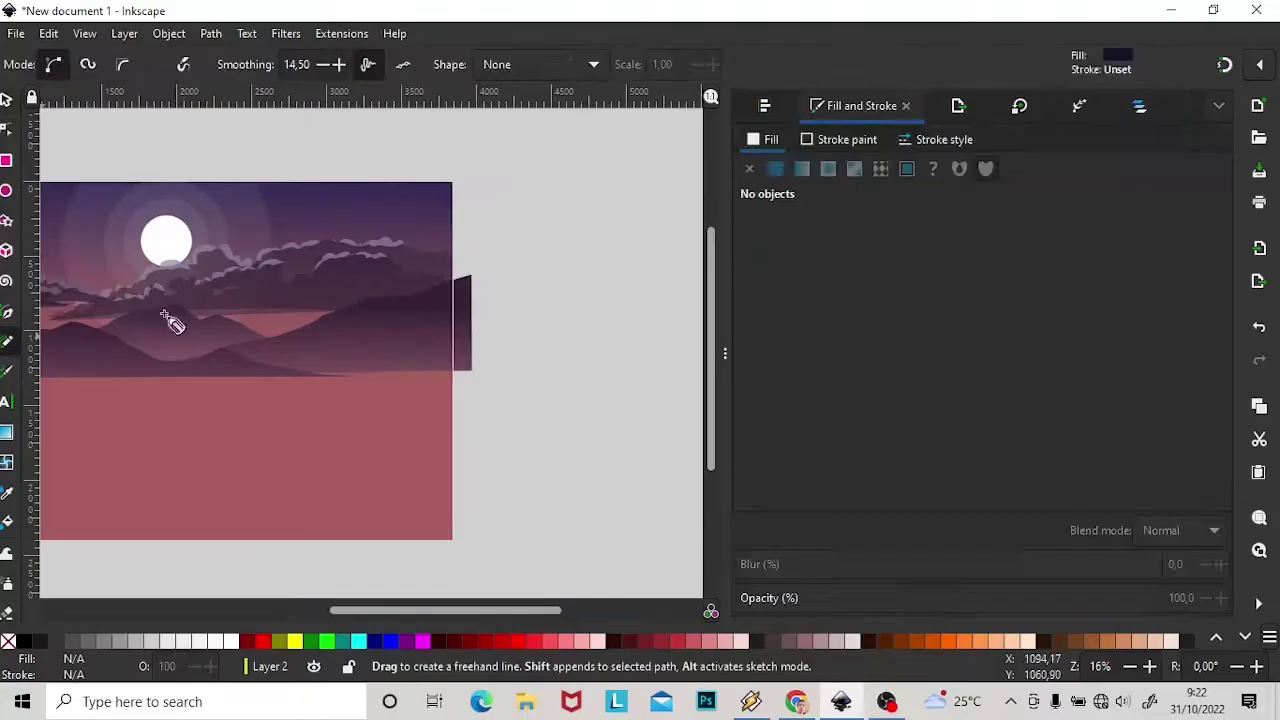
Draw a pine tree silhouette beside the page, then shrink and position it.
{"action": "left_click_drag", "start_coordinate": [643, 291], "coordinate": [608, 171]}
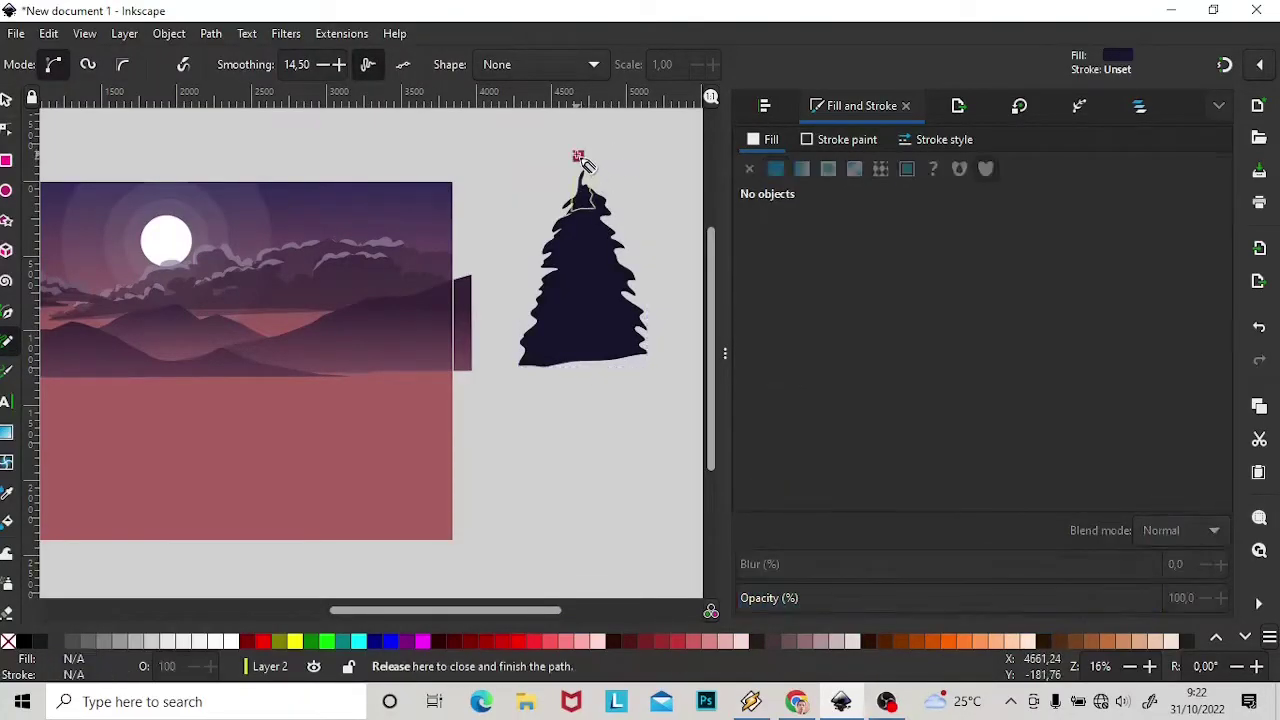
{"action": "key", "text": "s"}
{"action": "left_click_drag", "start_coordinate": [677, 149], "coordinate": [585, 255]}
{"action": "left_click_drag", "start_coordinate": [548, 300], "coordinate": [548, 262]}
{"action": "left_click", "coordinate": [548, 300]}
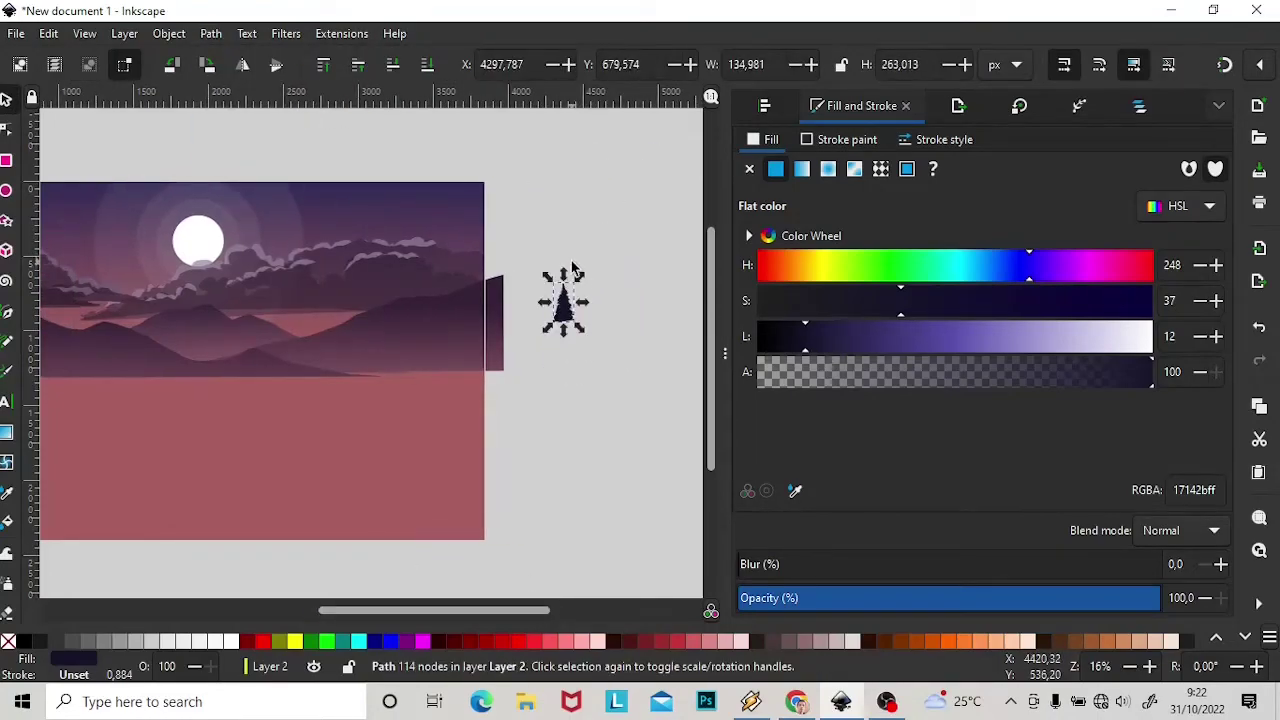
{"action": "scroll", "coordinate": [548, 300], "scroll_direction": "up", "scroll_amount": 4}
{"action": "left_click_drag", "start_coordinate": [472, 223], "coordinate": [453, 268]}
Fill the tree with a dark-top, pink-bottom linear gradient and spray a test copy.
{"action": "left_click", "coordinate": [801, 168]}
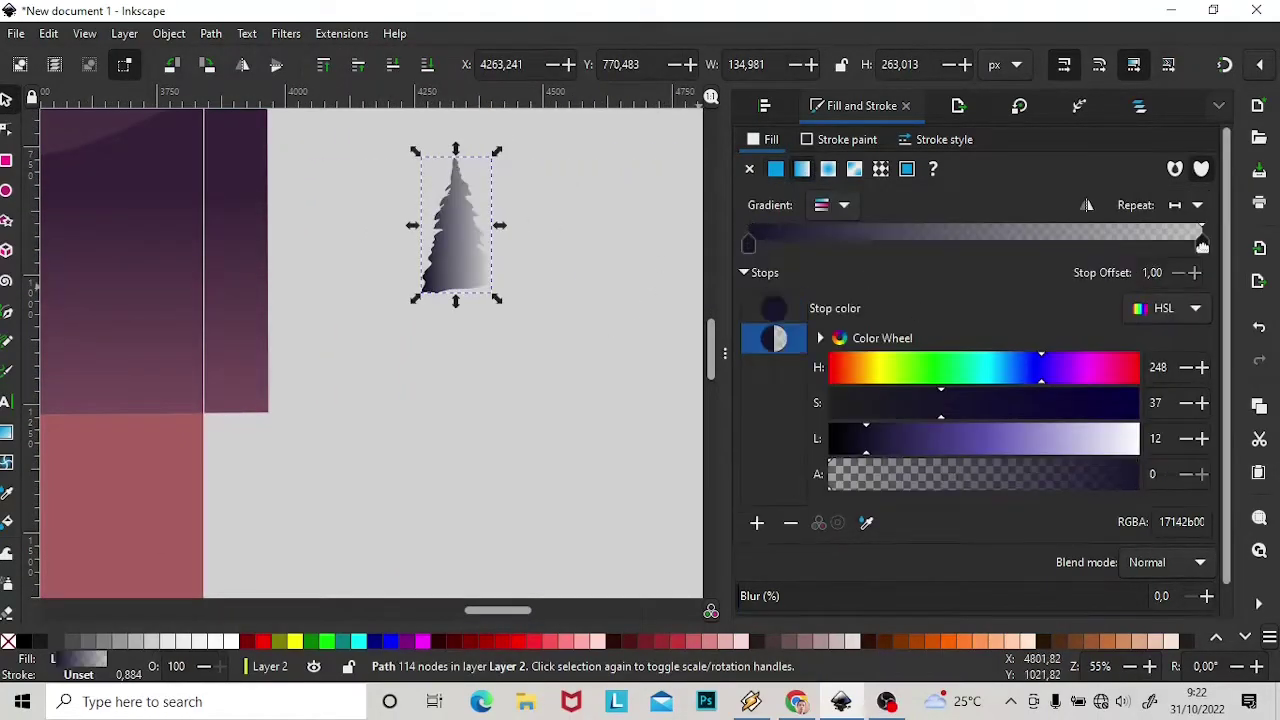
{"action": "key", "text": "g"}
{"action": "left_click_drag", "start_coordinate": [420, 220], "coordinate": [446, 326]}
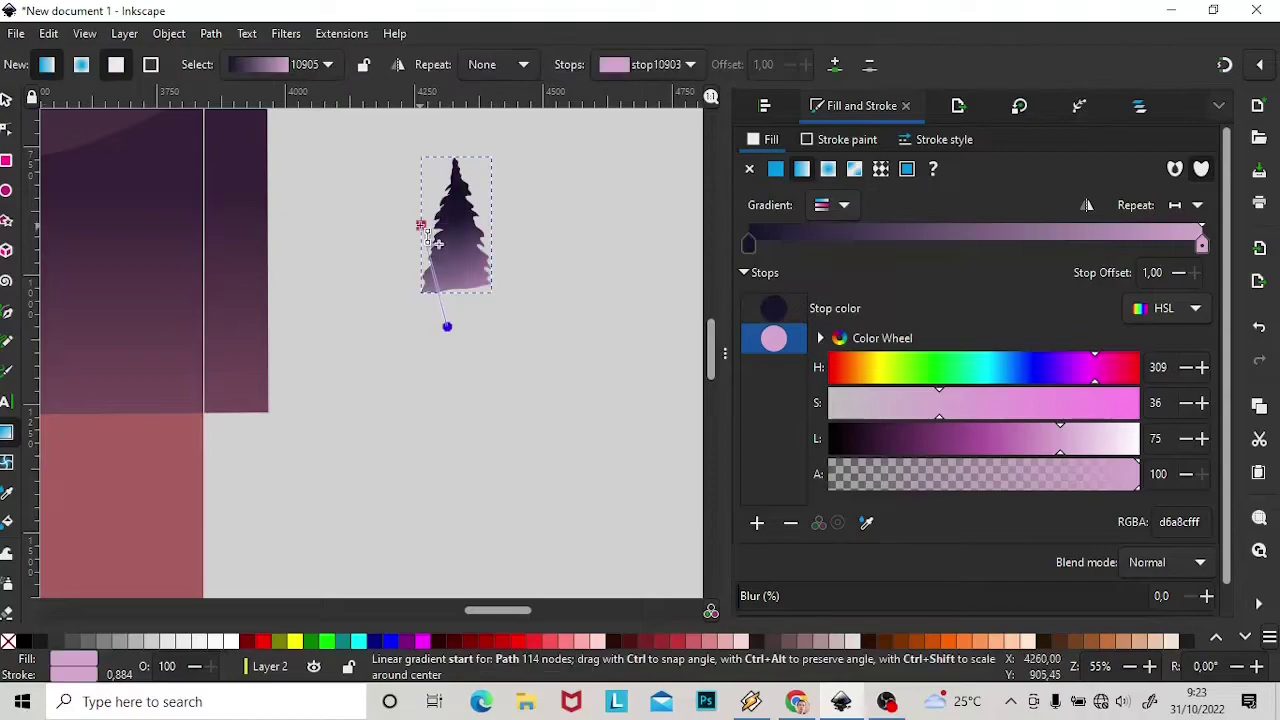
{"action": "key", "text": "s"}
{"action": "scroll", "coordinate": [531, 397], "scroll_direction": "down", "scroll_amount": 3}
{"action": "key", "text": "a"}
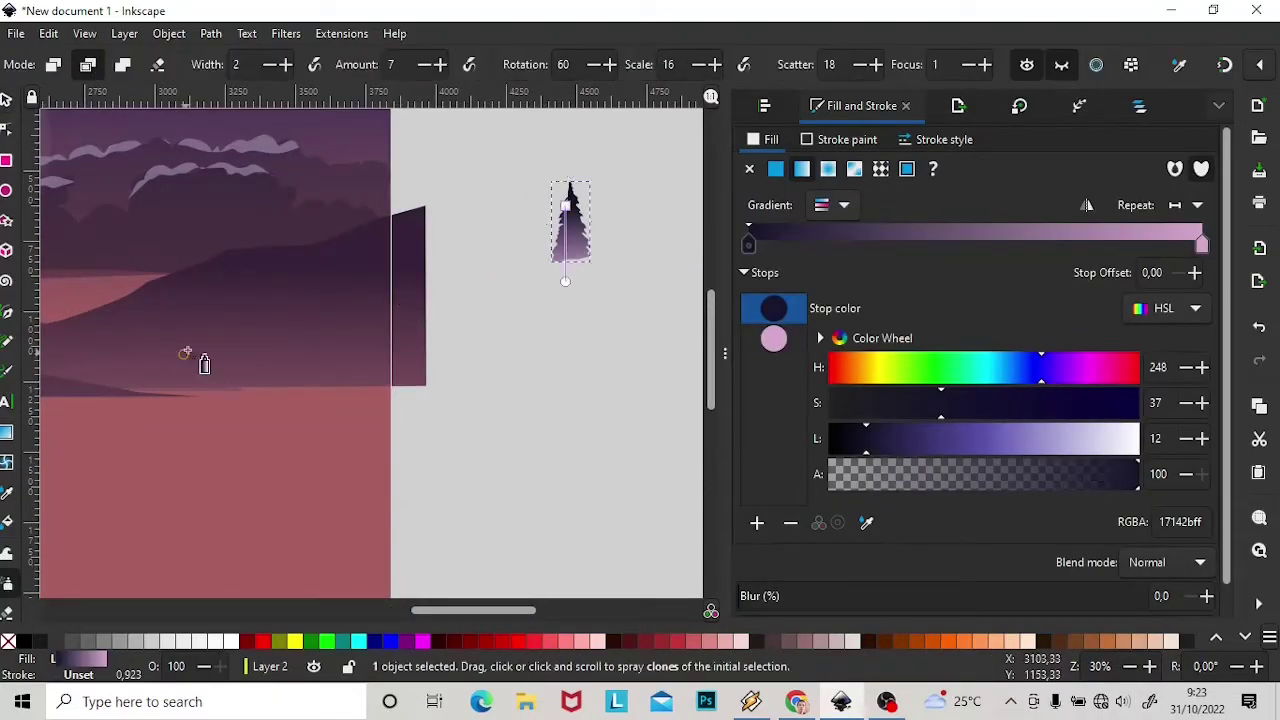
{"action": "left_click", "coordinate": [205, 375]}
{"action": "left_click", "coordinate": [220, 383]}
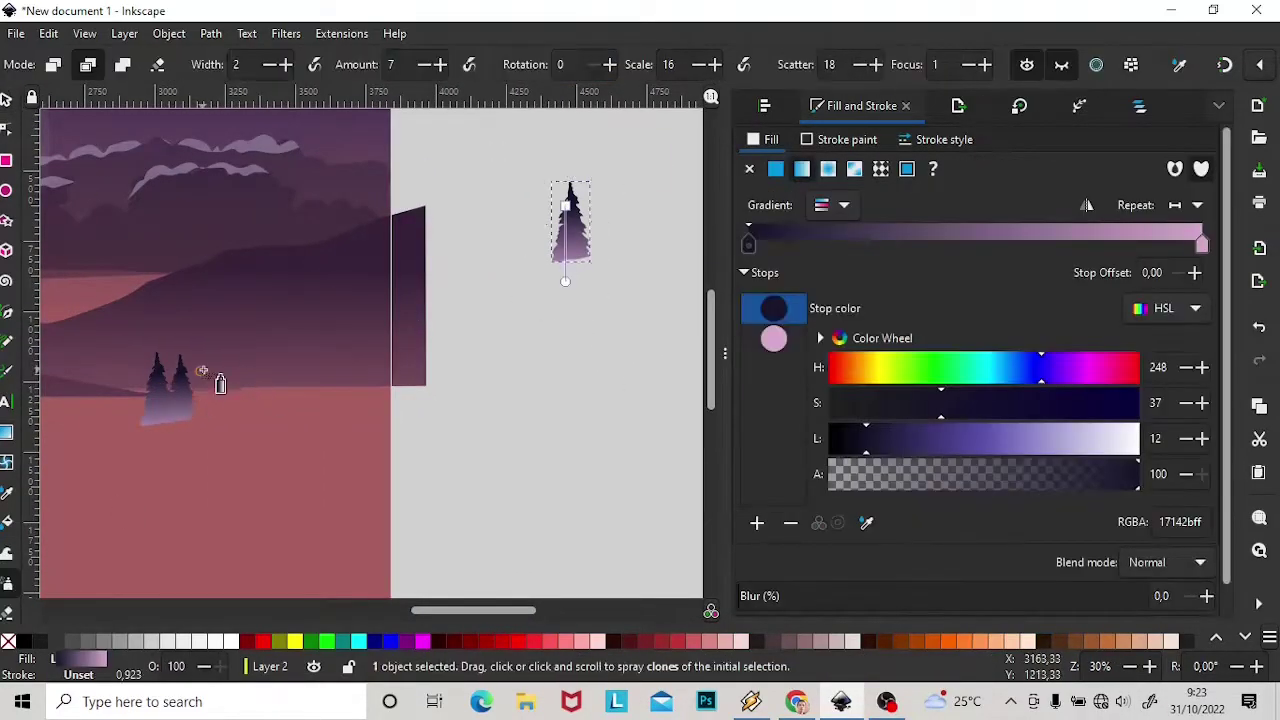
Shift the tree's dark gradient stop further along and darken its pink end.
{"action": "key", "text": "s"}
{"action": "left_click_drag", "start_coordinate": [748, 243], "coordinate": [821, 243]}
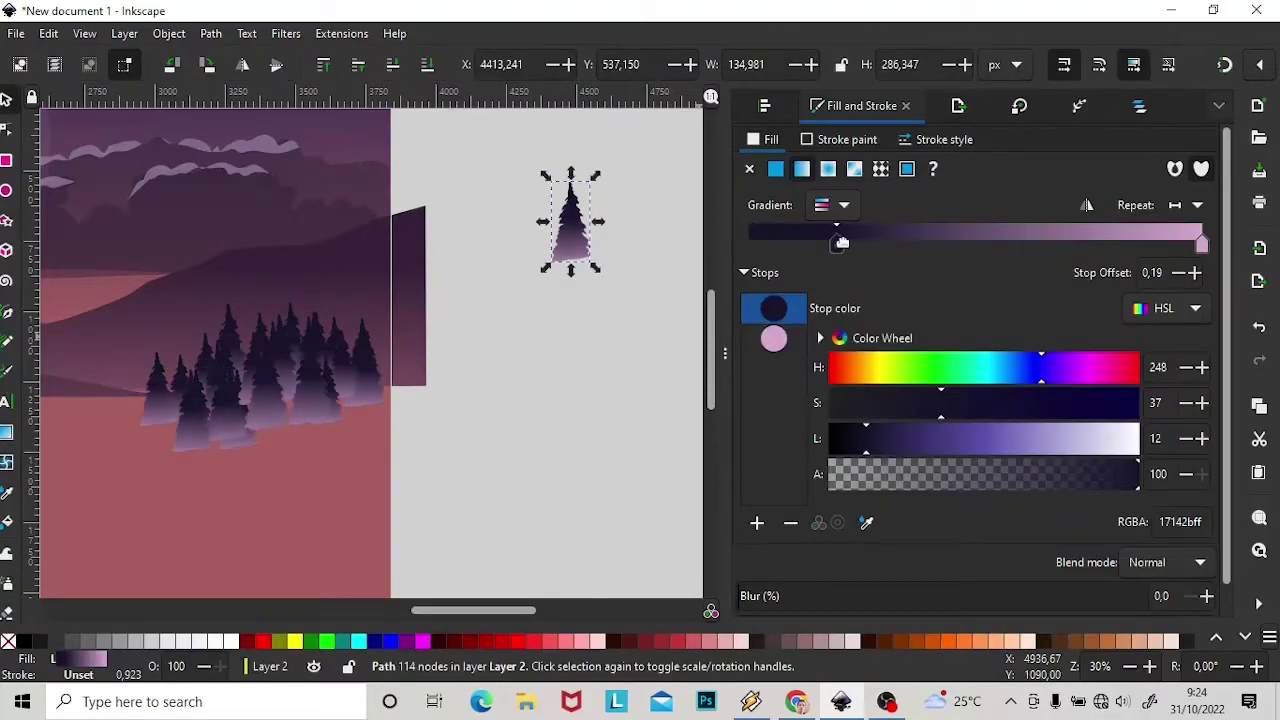
{"action": "left_click", "coordinate": [773, 339]}
{"action": "left_click_drag", "start_coordinate": [1038, 448], "coordinate": [998, 448]}
{"action": "key", "text": "minus"}
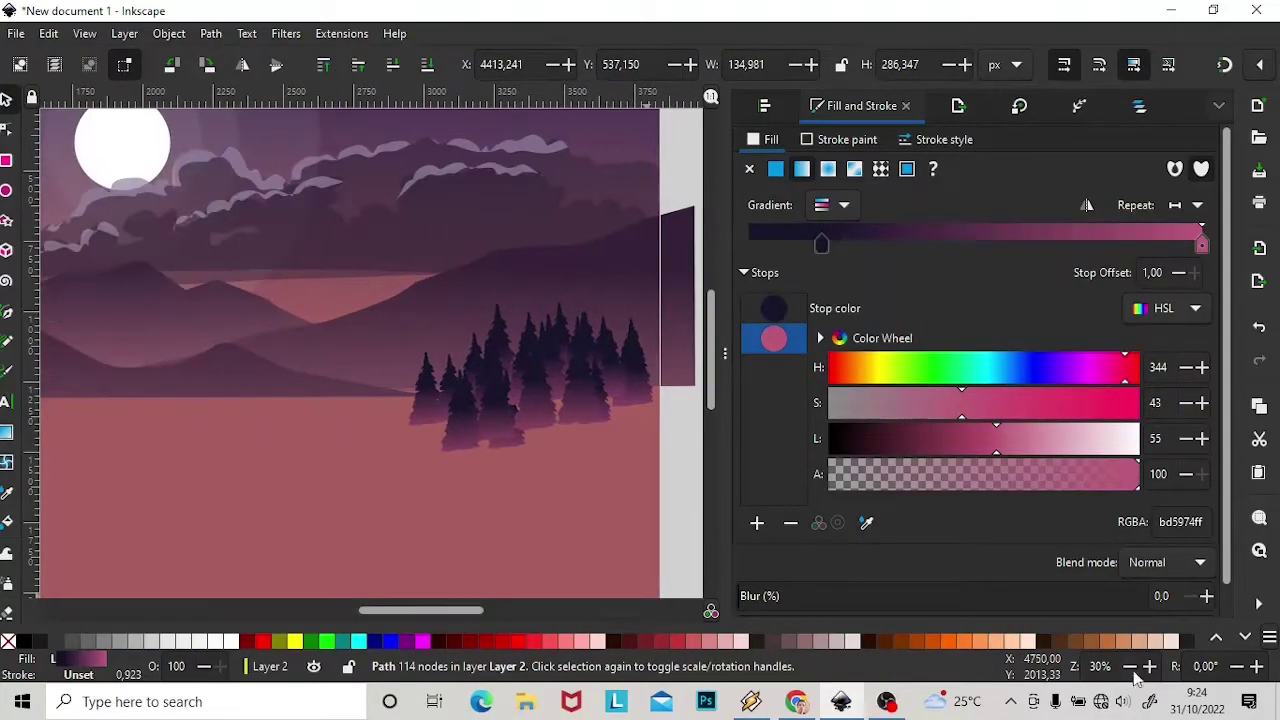
{"action": "key", "text": "minus"}
{"action": "scroll", "coordinate": [186, 348], "scroll_direction": "up", "scroll_amount": 1}
Spray many tree copies along the forest line, filling the right side and gaps.
{"action": "key", "text": "a"}
{"action": "left_click", "coordinate": [182, 343]}
{"action": "mouse_move", "coordinate": [197, 355]}
{"action": "left_mouse_down"}
{"action": "mouse_move", "coordinate": [283, 371]}
{"action": "mouse_move", "coordinate": [171, 371]}
{"action": "mouse_move", "coordinate": [306, 403]}
{"action": "mouse_move", "coordinate": [423, 386]}
{"action": "left_mouse_up"}
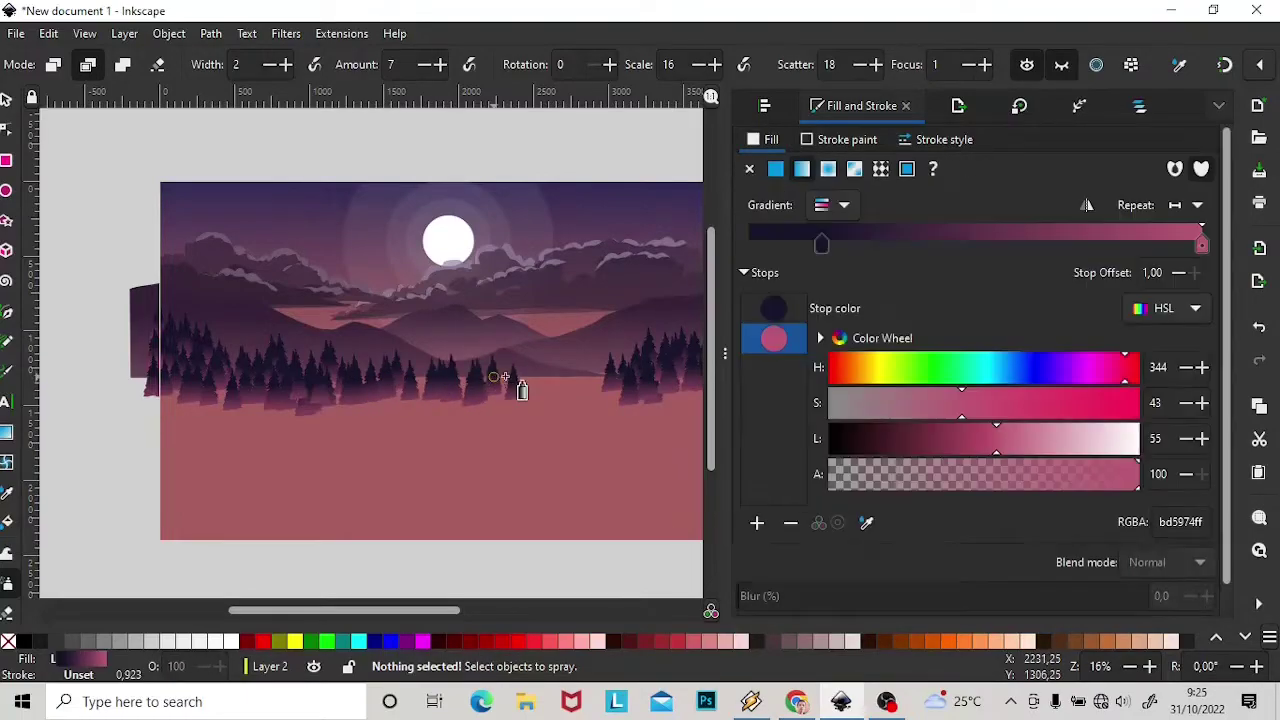
{"action": "mouse_move", "coordinate": [505, 377]}
{"action": "left_mouse_down"}
{"action": "mouse_move", "coordinate": [557, 386]}
{"action": "mouse_move", "coordinate": [514, 406]}
{"action": "mouse_move", "coordinate": [614, 409]}
{"action": "mouse_move", "coordinate": [329, 403]}
{"action": "left_mouse_up"}
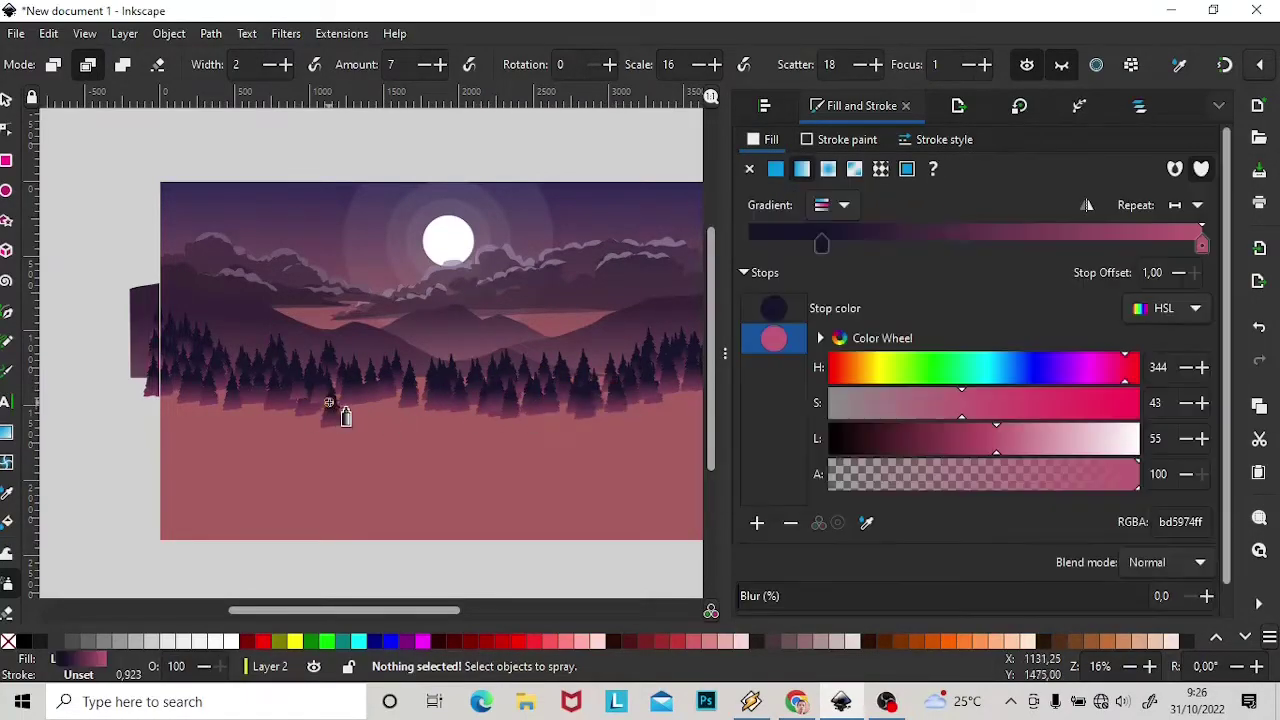
{"action": "scroll", "coordinate": [640, 355], "scroll_direction": "right", "scroll_amount": 3}
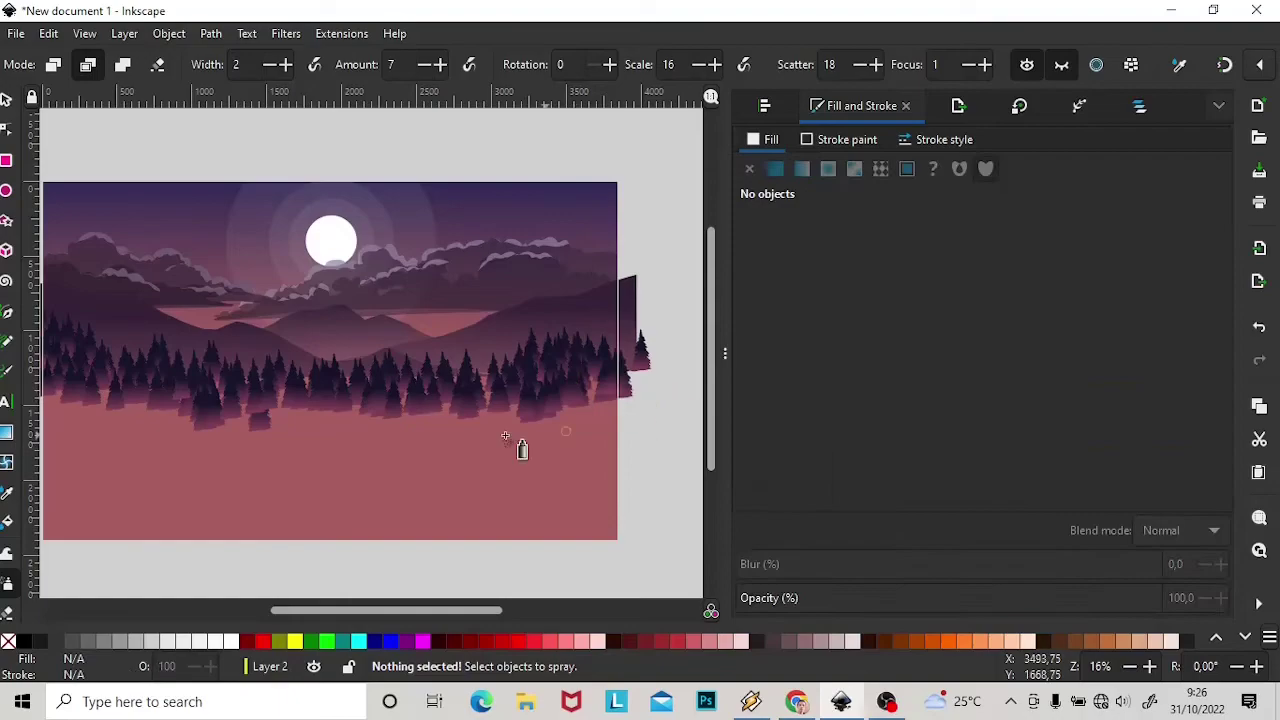
{"action": "left_click_drag", "start_coordinate": [520, 449], "coordinate": [391, 420]}
{"action": "key", "text": "minus"}
{"action": "key", "text": "minus"}
Move the small source tree up out of the scene and select the sprayed tree copies.
{"action": "key", "text": "s"}
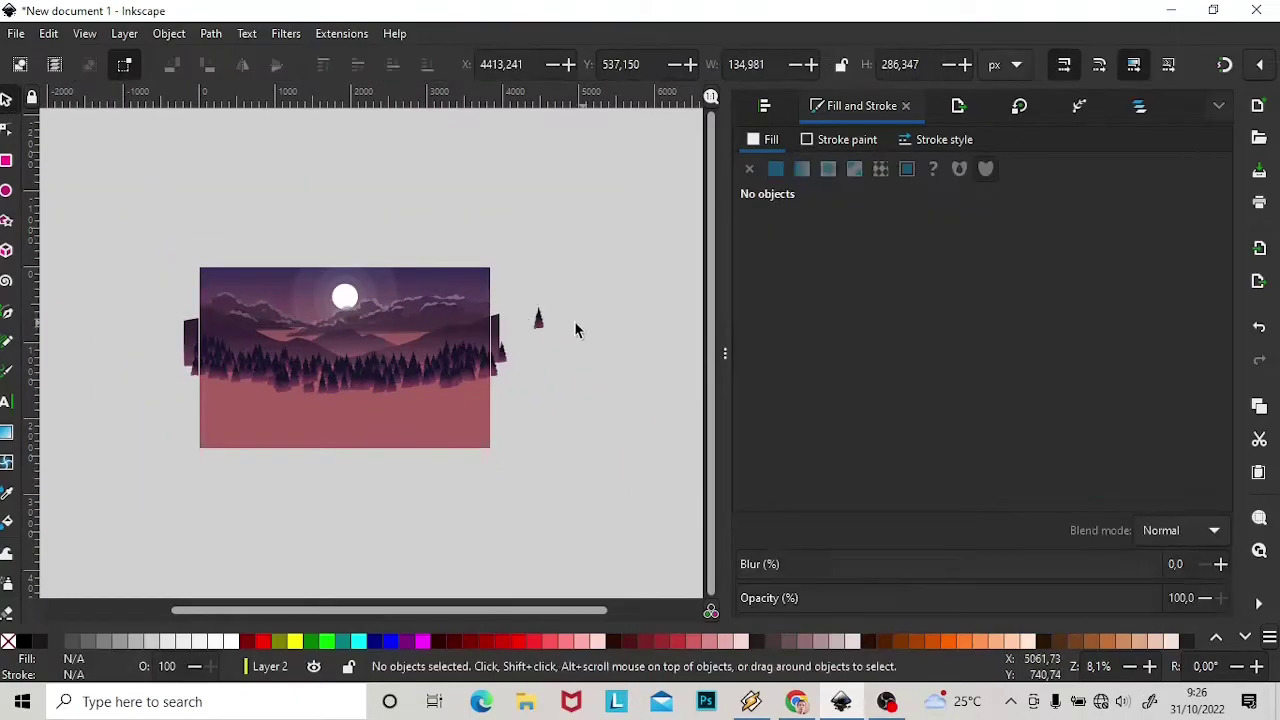
{"action": "left_click", "coordinate": [537, 317]}
{"action": "left_click_drag", "start_coordinate": [537, 317], "coordinate": [603, 220]}
{"action": "left_click_drag", "start_coordinate": [155, 300], "coordinate": [514, 402]}
Draw a lake rectangle over the lower half with a vertical pink-to-purple linear gradient.
{"action": "key", "text": "r"}
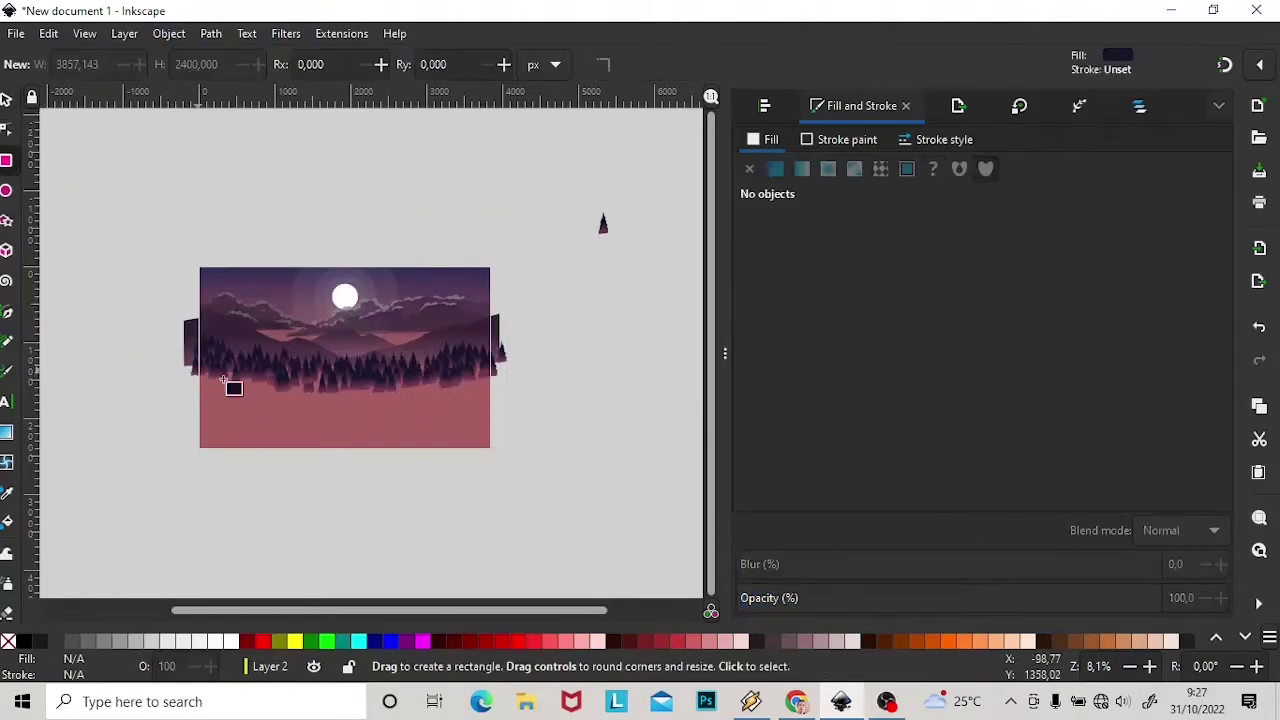
{"action": "left_click_drag", "start_coordinate": [190, 368], "coordinate": [492, 450]}
{"action": "left_click", "coordinate": [801, 168]}
{"action": "left_click", "coordinate": [5, 432]}
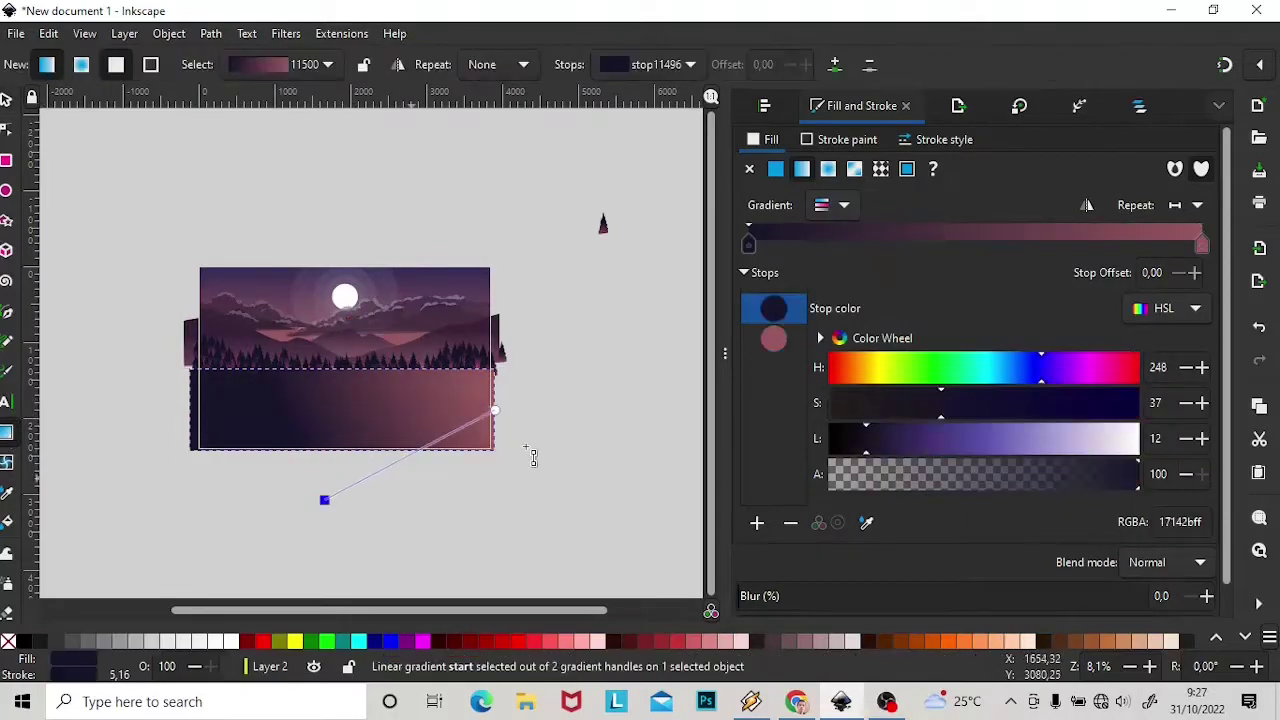
{"action": "left_click_drag", "start_coordinate": [323, 500], "coordinate": [346, 463]}
{"action": "left_click_drag", "start_coordinate": [976, 438], "coordinate": [1001, 438]}
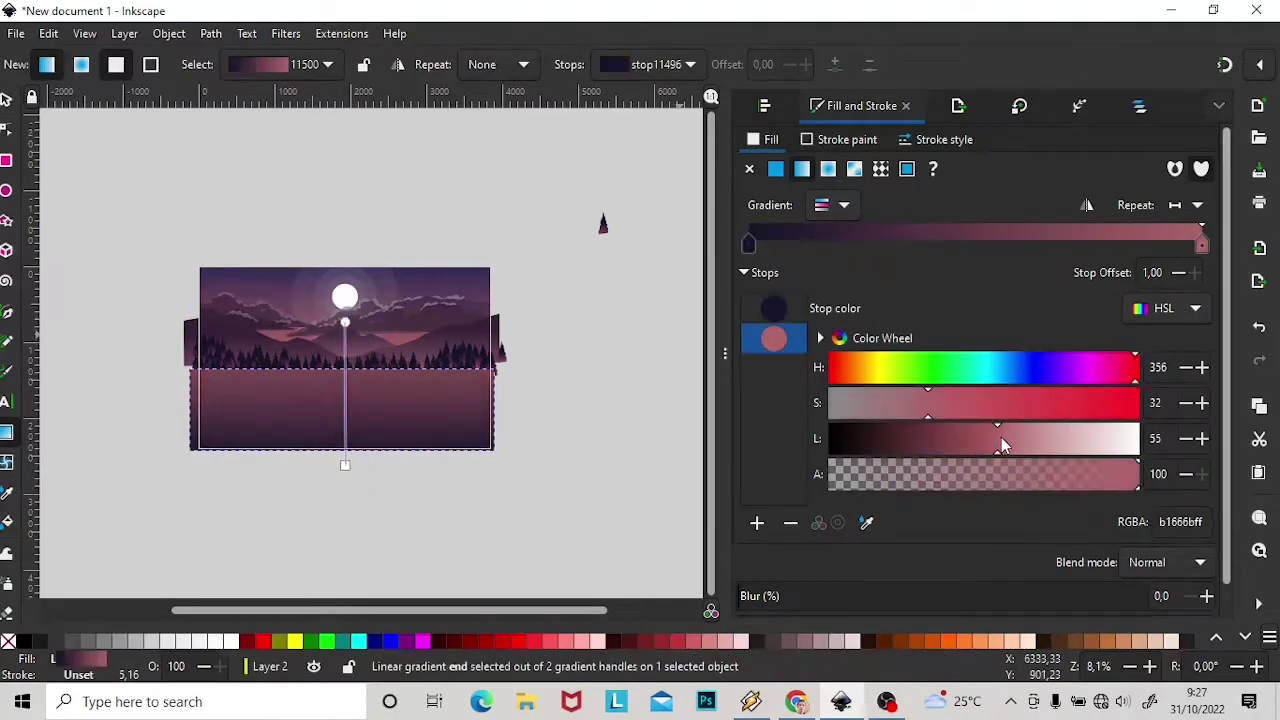
{"action": "left_click", "coordinate": [12, 100]}
{"action": "key", "text": "plus"}
{"action": "key", "text": "plus"}
{"action": "key", "text": "Escape"}
{"action": "left_click", "coordinate": [306, 391]}
{"action": "key", "text": "Escape"}
{"action": "scroll", "coordinate": [371, 351], "scroll_direction": "left", "scroll_amount": 2}
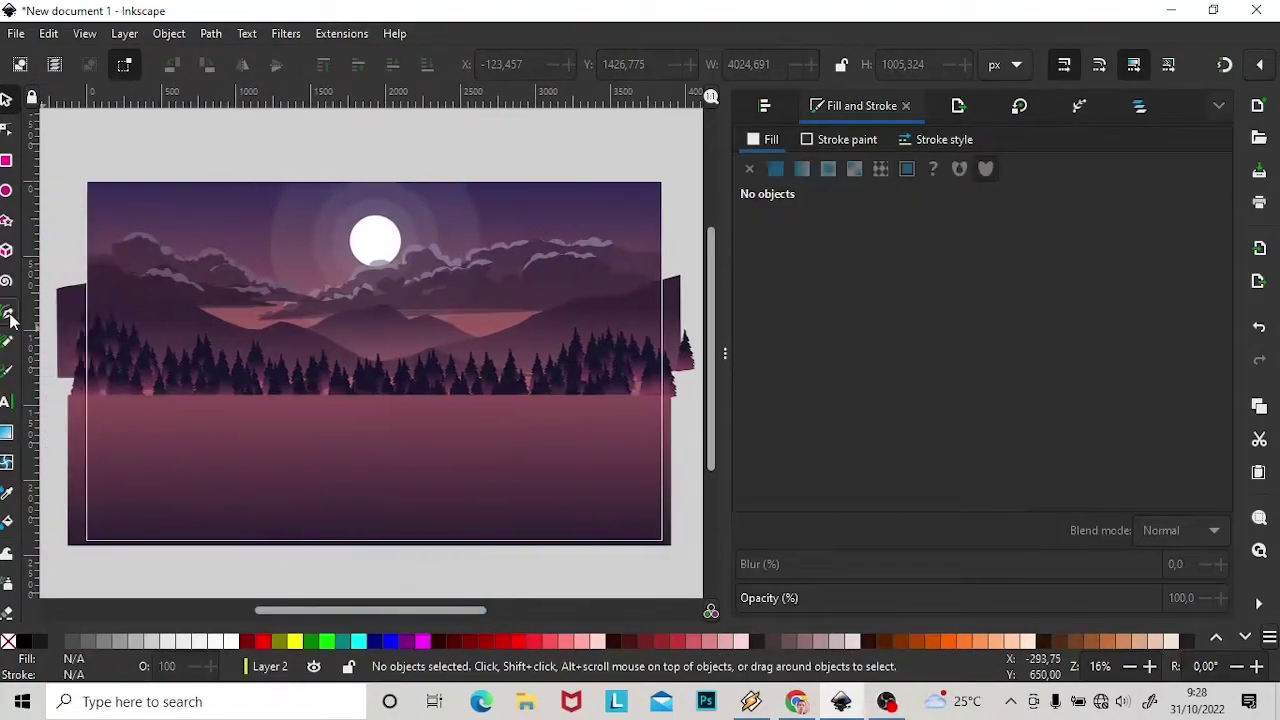
Pen-draw a closed, curved dark shape beneath the forest along the left edge.
{"action": "left_click", "coordinate": [10, 318]}
{"action": "left_click", "coordinate": [64, 342]}
{"action": "left_click_drag", "start_coordinate": [372, 378], "coordinate": [394, 378]}
{"action": "left_click", "coordinate": [64, 422]}
{"action": "left_click", "coordinate": [64, 342]}
{"action": "key", "text": "s"}
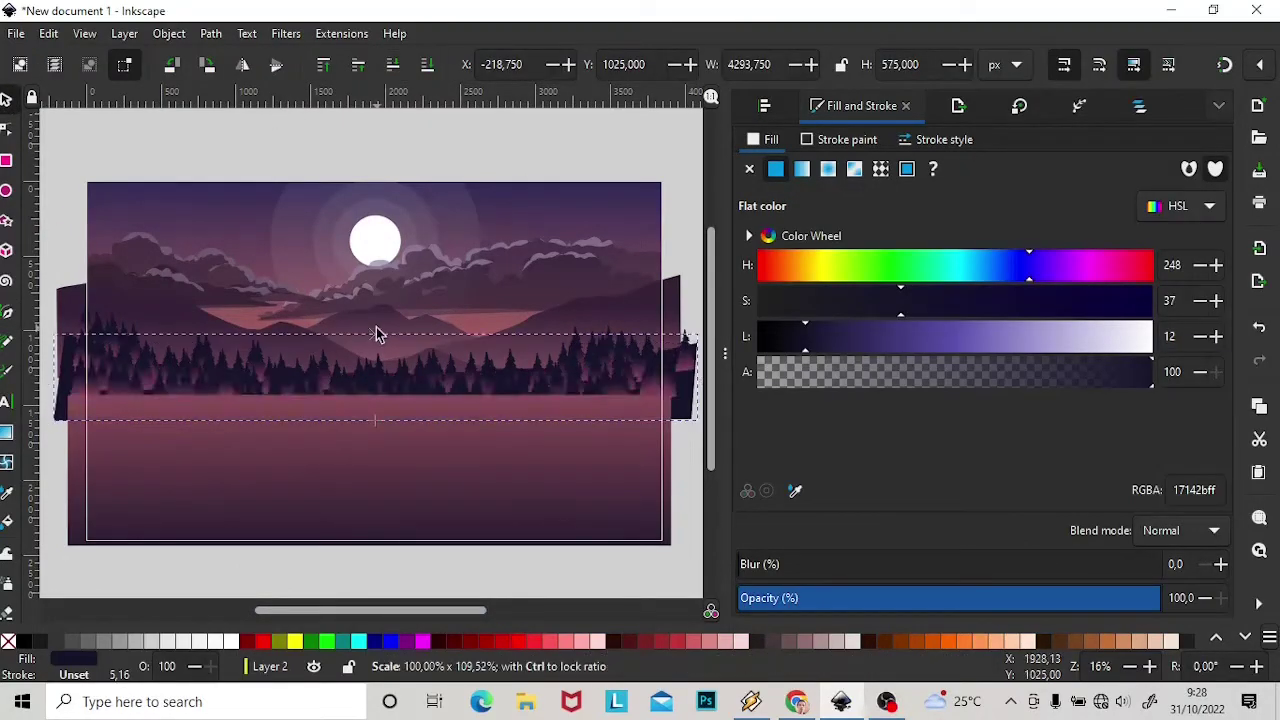
{"action": "key", "text": "Escape"}
{"action": "left_click", "coordinate": [405, 370]}
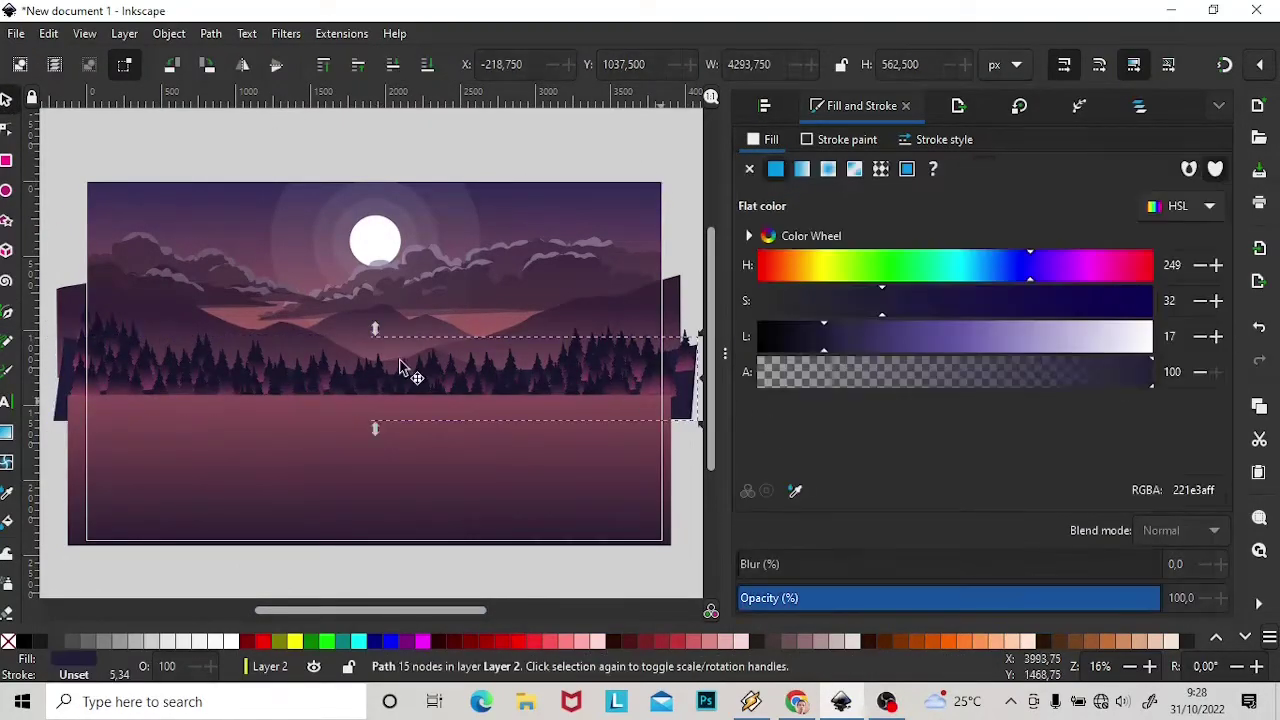
Give the dark shape a linear gradient running down onto the lake.
{"action": "left_click", "coordinate": [801, 168]}
{"action": "key", "text": "g"}
{"action": "left_click_drag", "start_coordinate": [366, 291], "coordinate": [509, 414]}
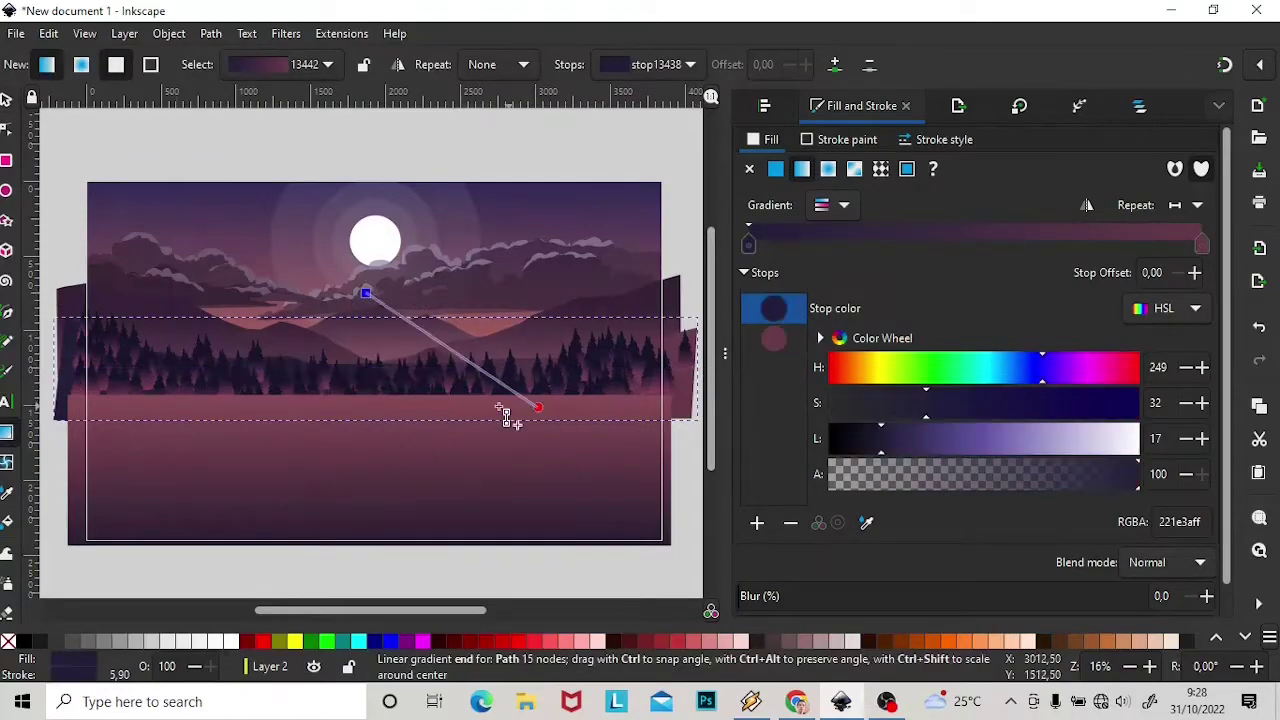
{"action": "left_click_drag", "start_coordinate": [458, 342], "coordinate": [465, 410]}
{"action": "key", "text": "s"}
{"action": "left_click", "coordinate": [140, 143]}
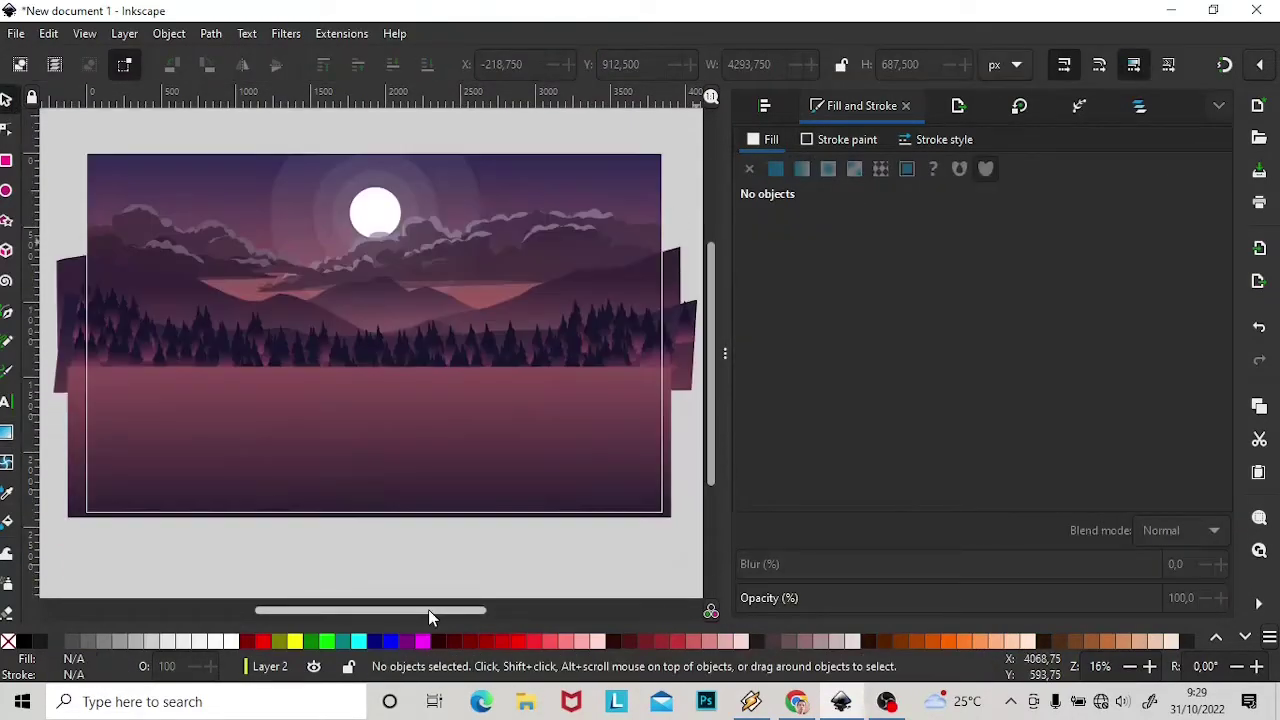
{"action": "left_click", "coordinate": [1130, 666]}
{"action": "left_click", "coordinate": [659, 157]}
Move the tree's dark gradient stop to 0.29 and spray taller pine clusters at both lake edges.
{"action": "left_click", "coordinate": [880, 242]}
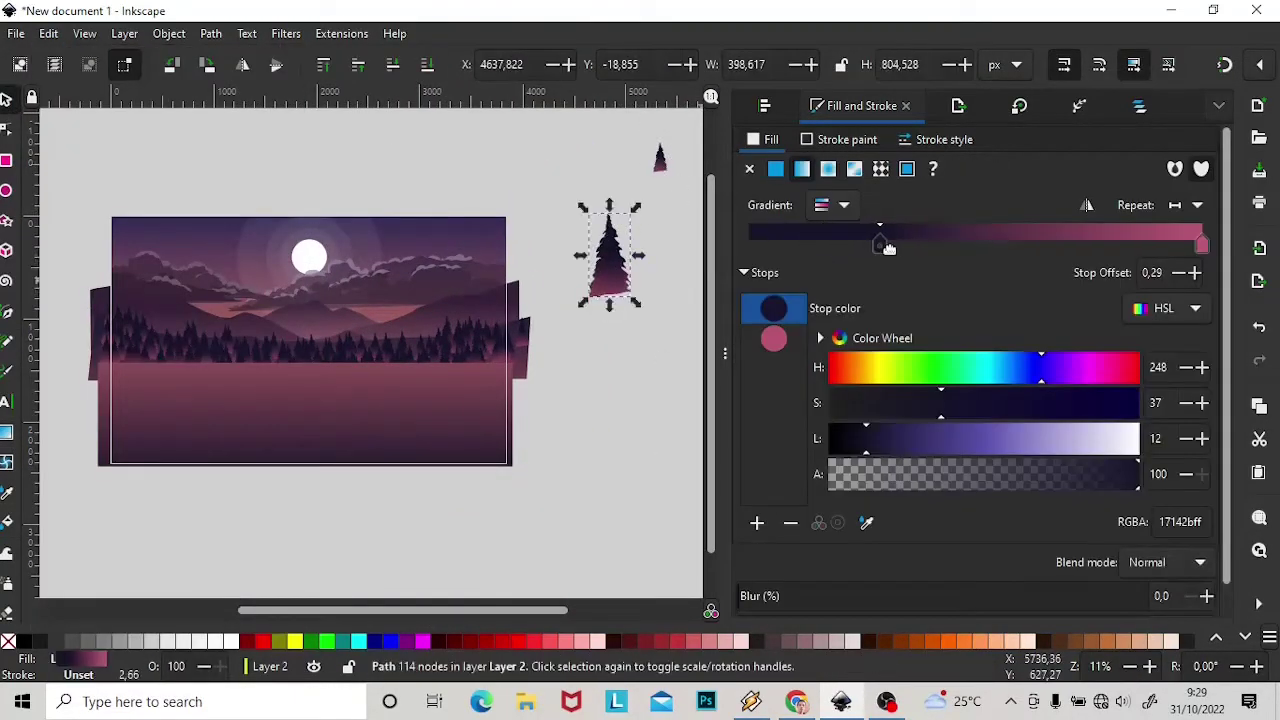
{"action": "key", "text": "a"}
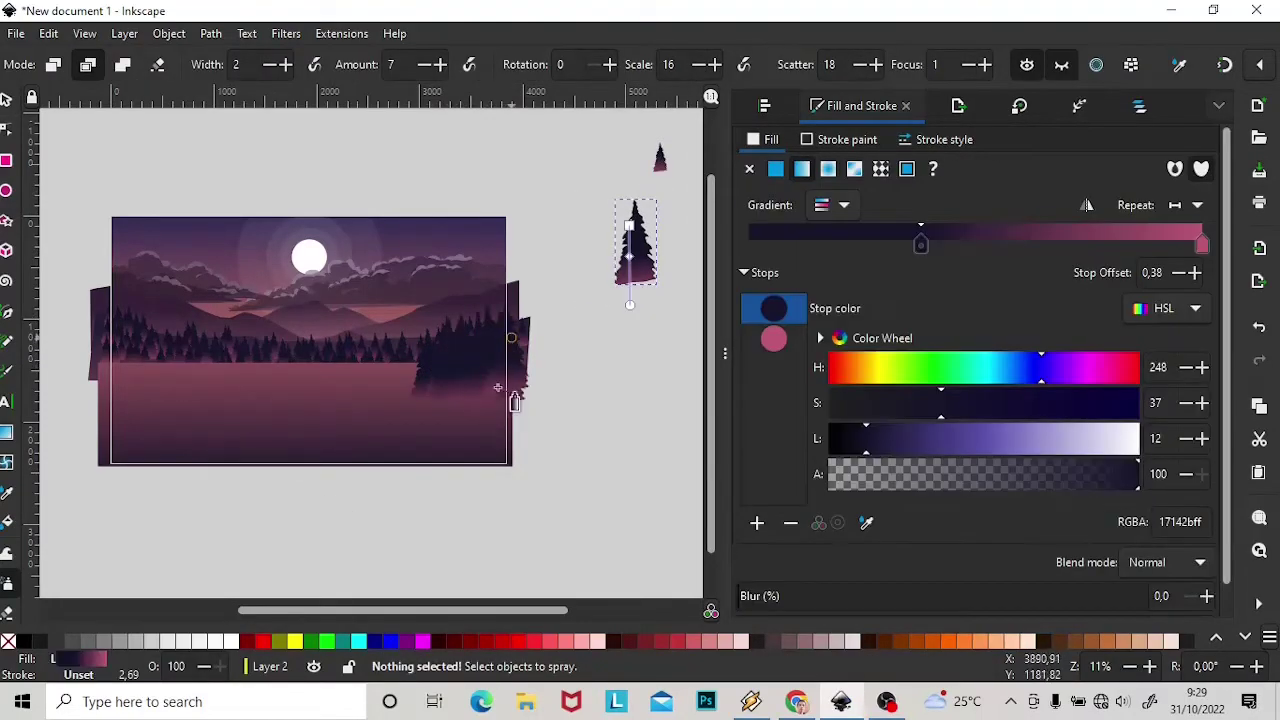
{"action": "key", "text": "s"}
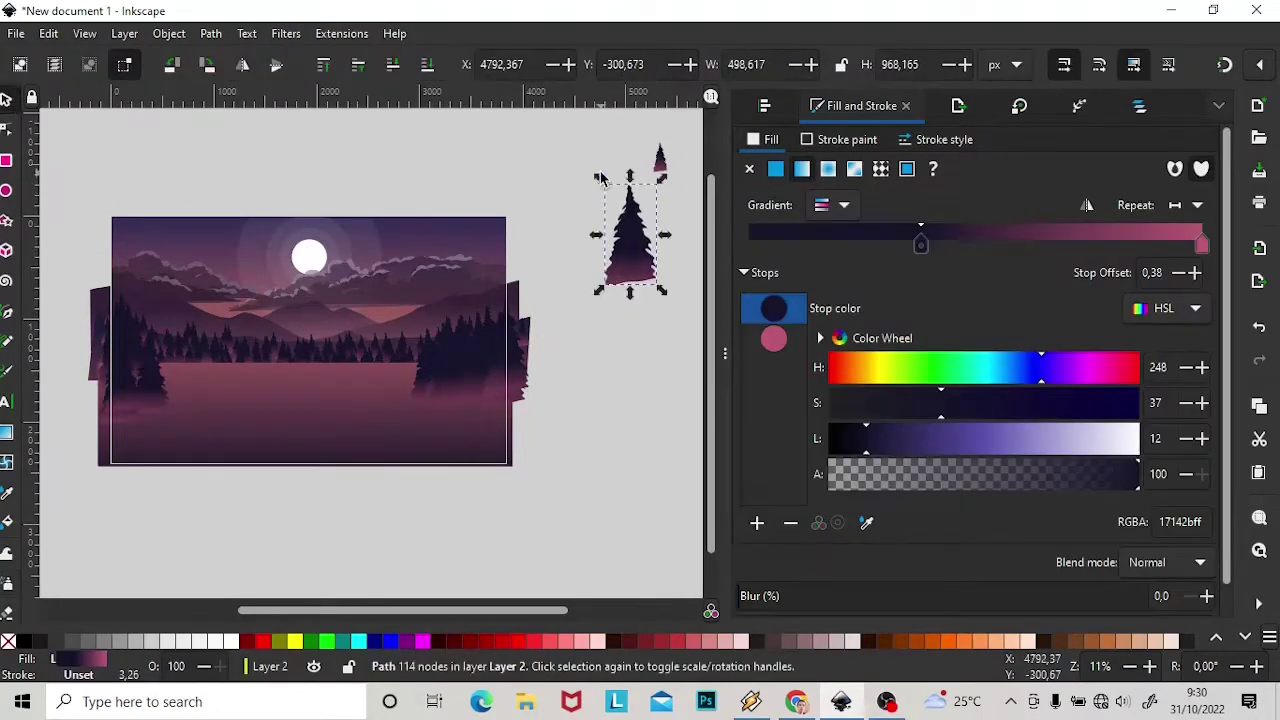
{"action": "left_click", "coordinate": [590, 382]}
{"action": "left_click", "coordinate": [150, 400]}
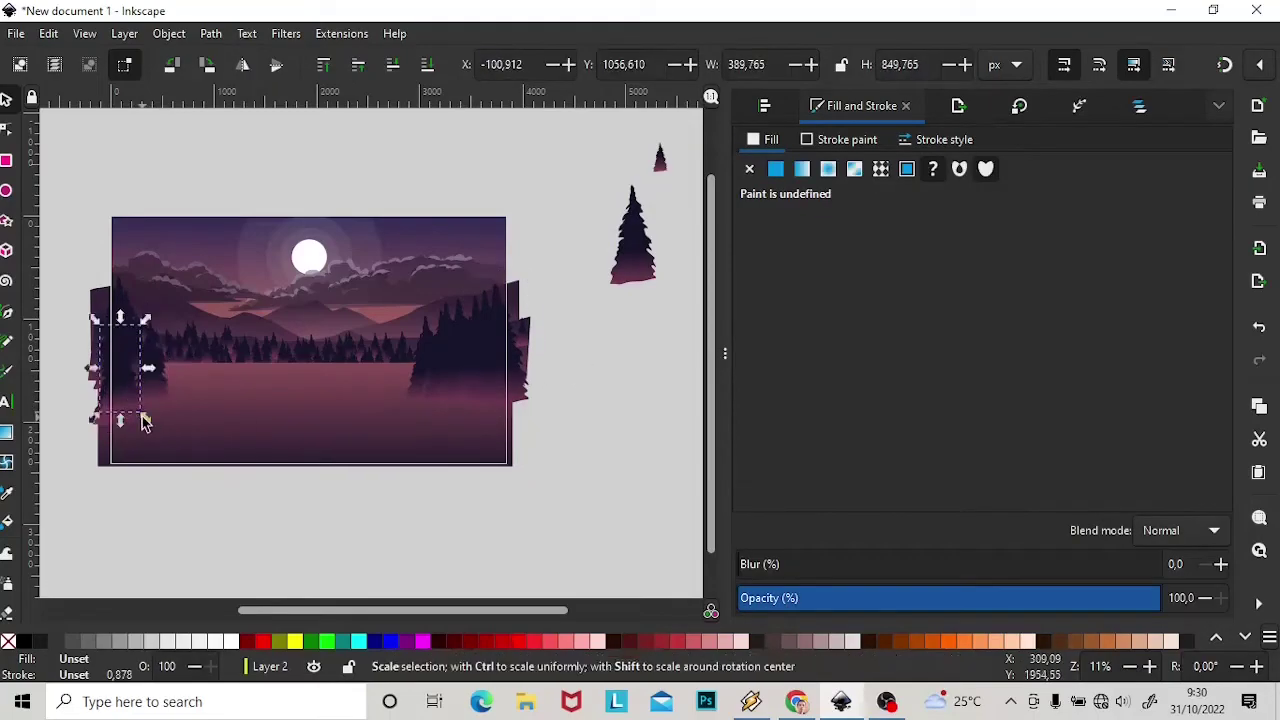
Pen-draw dark purple shoreline bank wedges on the right and left lake corners.
{"action": "left_click", "coordinate": [620, 440]}
{"action": "key", "text": "b"}
{"action": "left_click", "coordinate": [546, 367]}
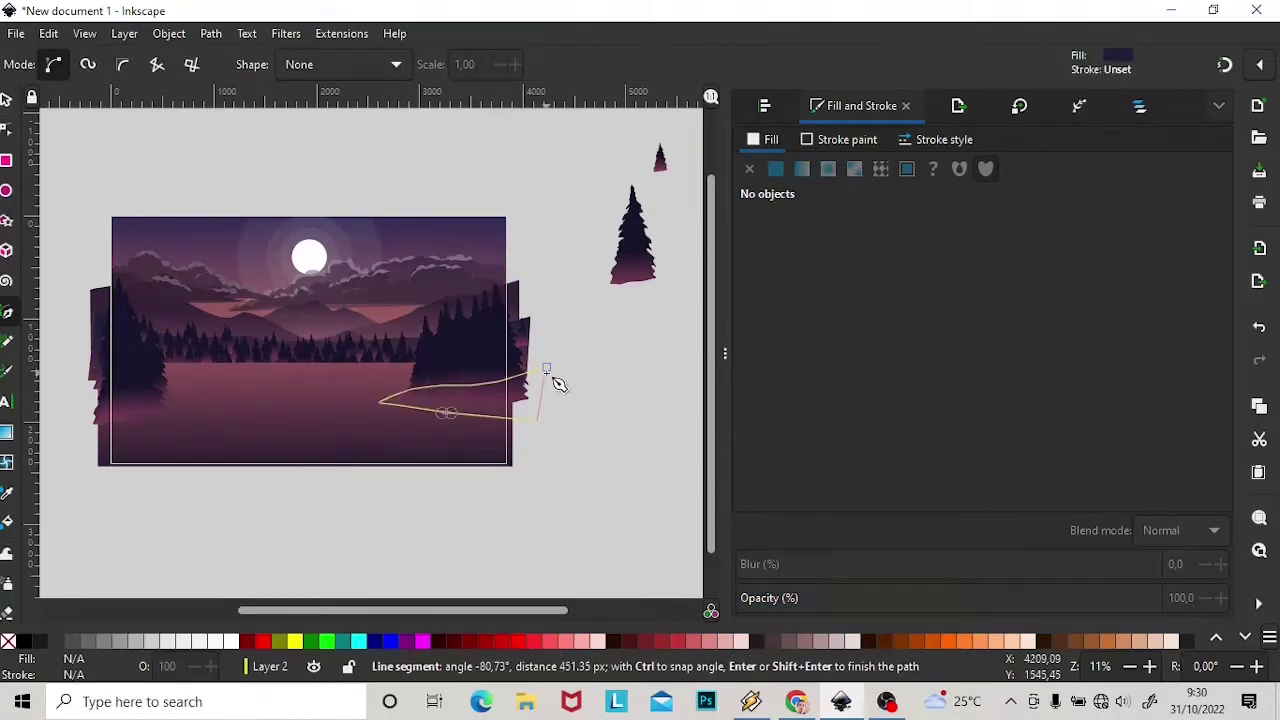
{"action": "left_click", "coordinate": [546, 368]}
{"action": "left_click", "coordinate": [57, 378]}
{"action": "left_click", "coordinate": [58, 378]}
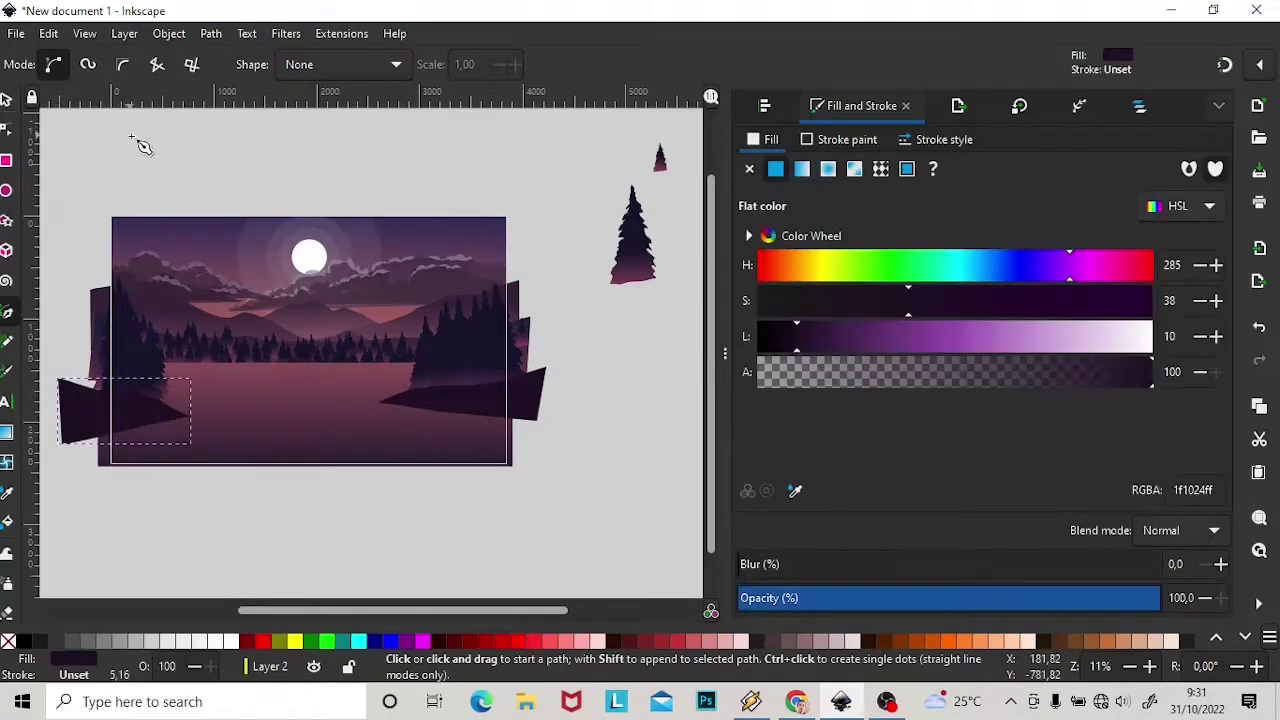
{"action": "key", "text": "s"}
{"action": "left_click", "coordinate": [608, 353]}
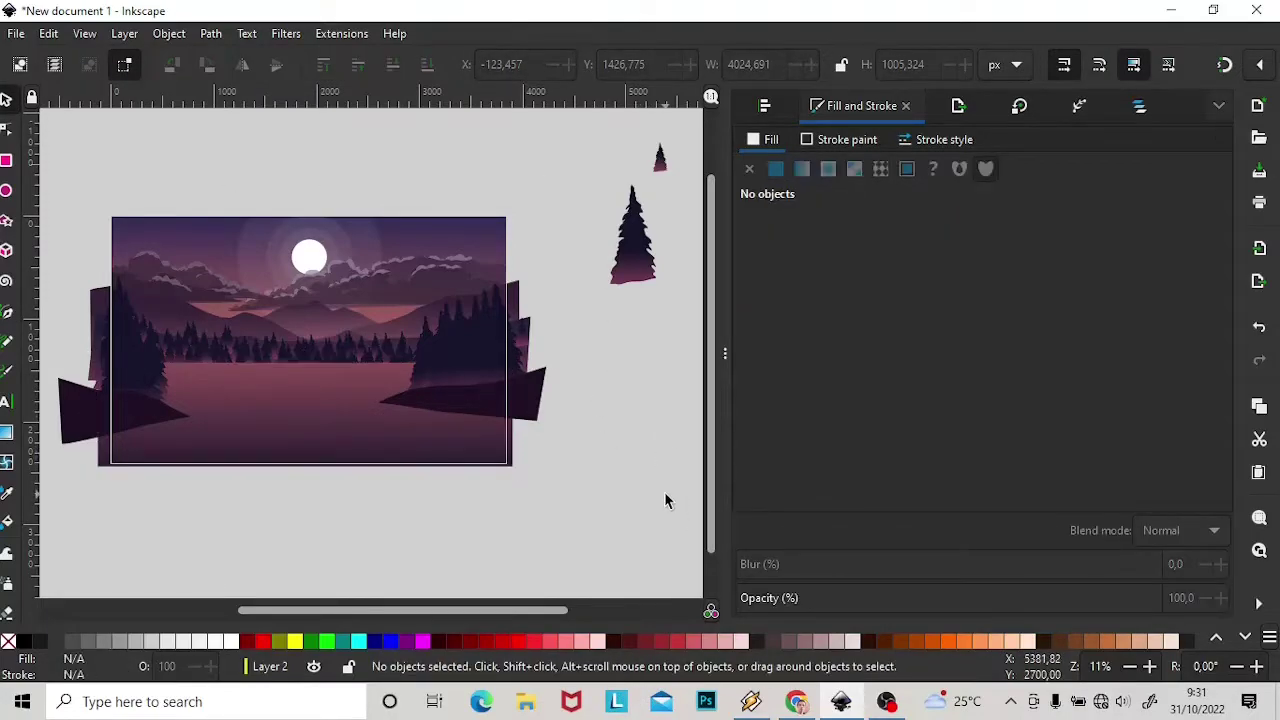
{"action": "key", "text": "p"}
{"action": "left_click_drag", "start_coordinate": [544, 360], "coordinate": [500, 365]}
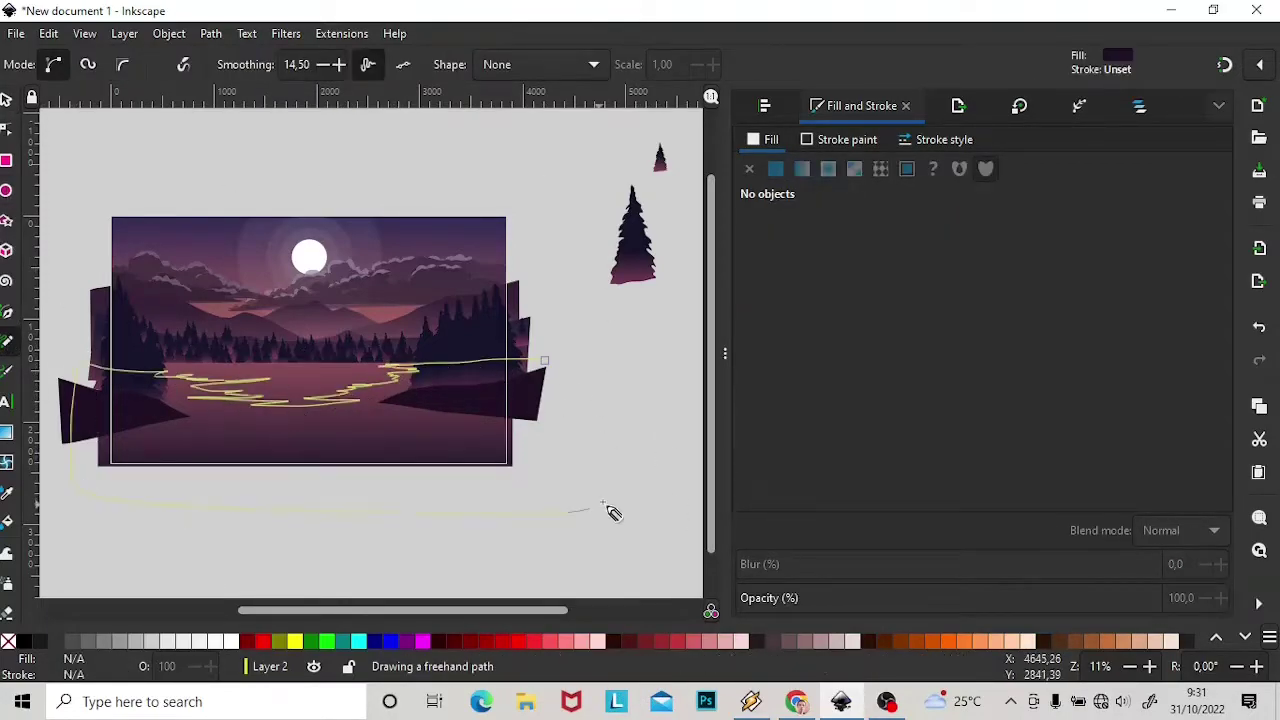
Close the freehand ripple shape and lower its opacity to about 26.
{"action": "left_click_drag", "start_coordinate": [613, 513], "coordinate": [548, 362]}
{"action": "left_click_drag", "start_coordinate": [1150, 597], "coordinate": [849, 597]}
{"action": "scroll", "coordinate": [364, 398], "scroll_direction": "up", "scroll_amount": 2, "text": "ctrl"}
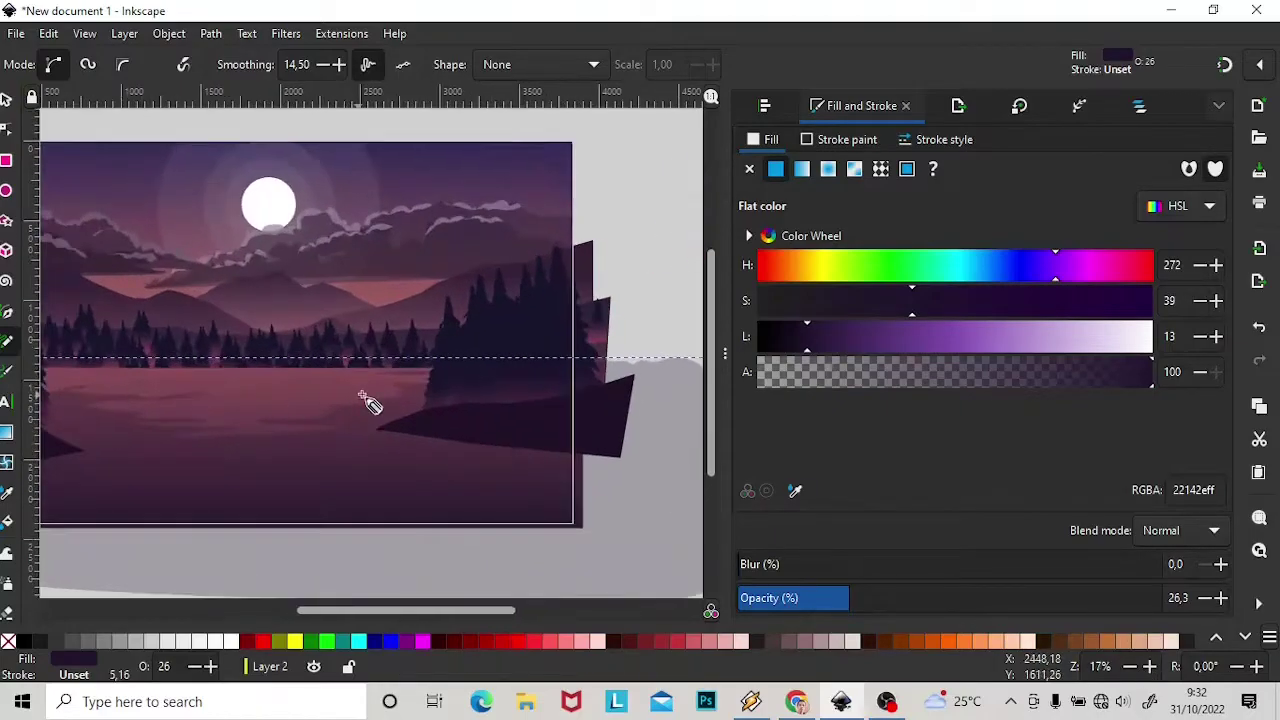
Sketch moon reflection streaks on the lake filled with pale pink, nearly white.
{"action": "left_click_drag", "start_coordinate": [361, 394], "coordinate": [318, 390]}
{"action": "left_click_drag", "start_coordinate": [188, 408], "coordinate": [155, 402]}
{"action": "left_click_drag", "start_coordinate": [800, 336], "coordinate": [1112, 352]}
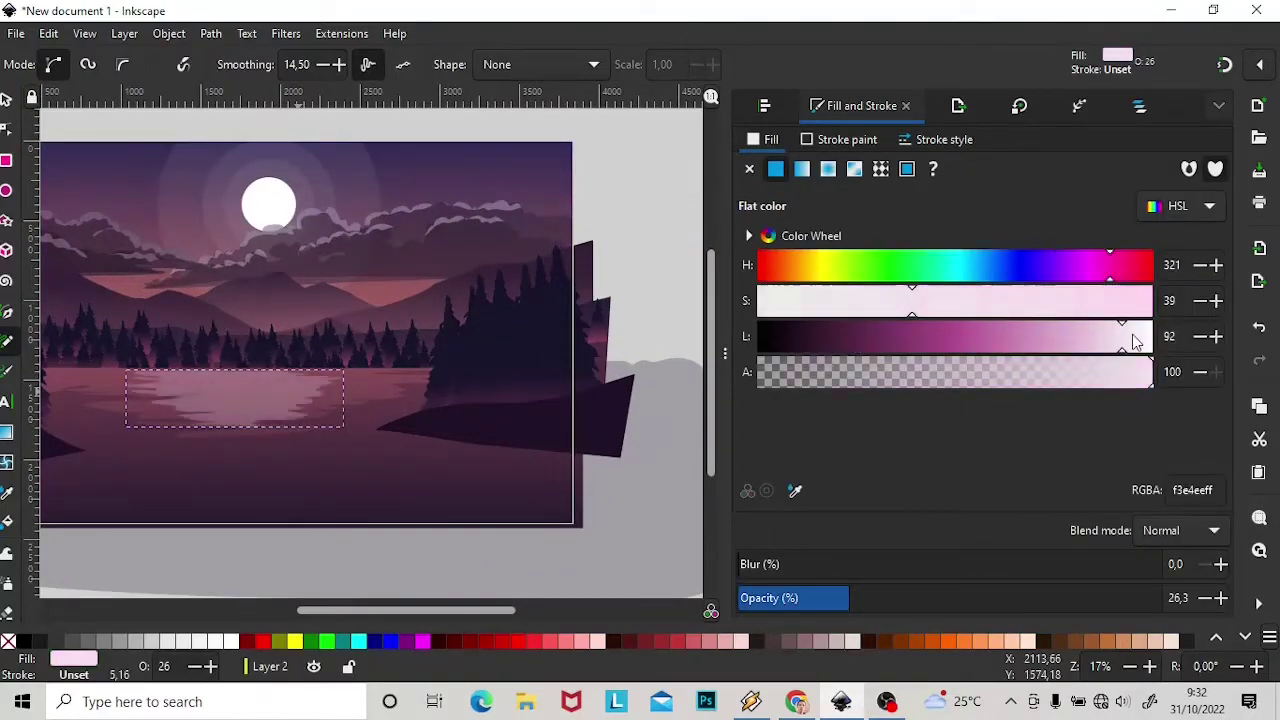
{"action": "mouse_move", "coordinate": [232, 370]}
{"action": "left_mouse_down"}
{"action": "mouse_move", "coordinate": [214, 386]}
{"action": "mouse_move", "coordinate": [230, 372]}
{"action": "left_mouse_up"}
{"action": "left_click_drag", "start_coordinate": [1115, 336], "coordinate": [1145, 338]}
{"action": "left_click", "coordinate": [6, 100]}
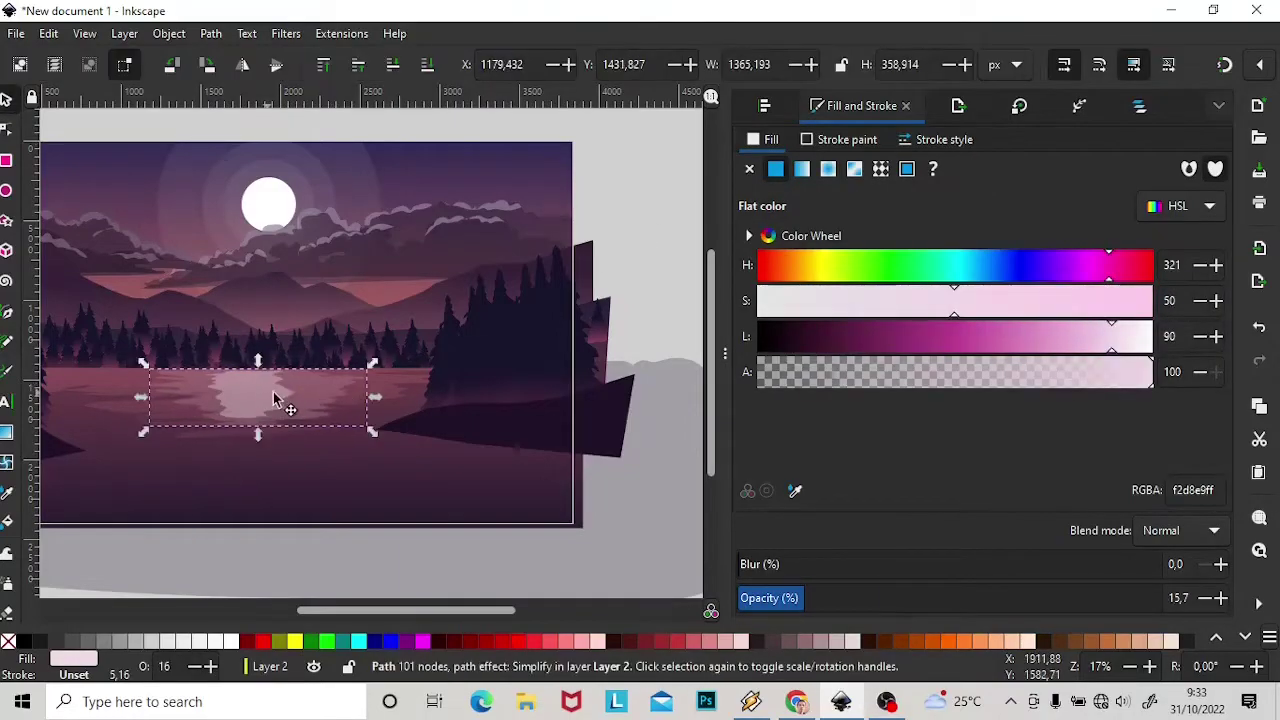
{"action": "key", "text": "Escape"}
Check the grey ripple shape, then zoom out to view the whole scene.
{"action": "scroll", "coordinate": [240, 350], "scroll_direction": "down", "scroll_amount": 2}
{"action": "left_click", "coordinate": [603, 437]}
{"action": "key", "text": "Escape"}
{"action": "key", "text": "Tab"}
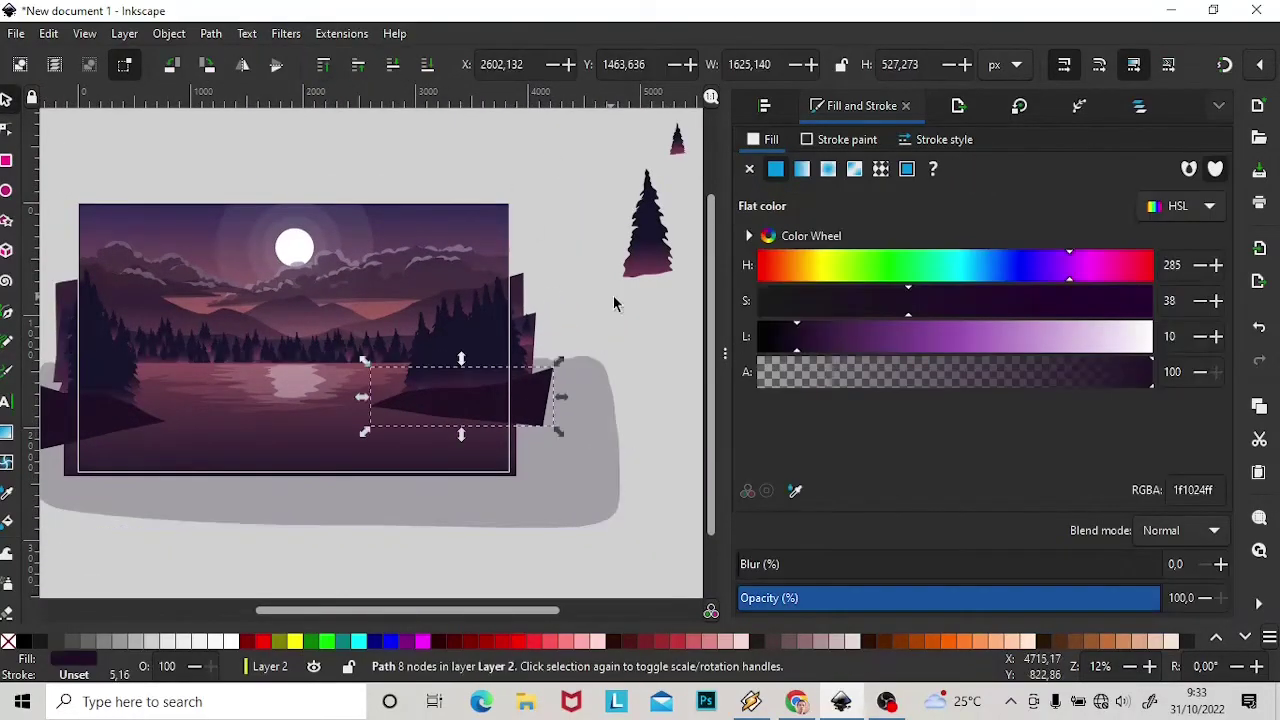
{"action": "key", "text": "Escape"}
{"action": "key", "text": "minus"}
Draw a 3840 × 2400 frame rectangle aligned to the page and clip the whole drawing to it.
{"action": "key", "text": "r"}
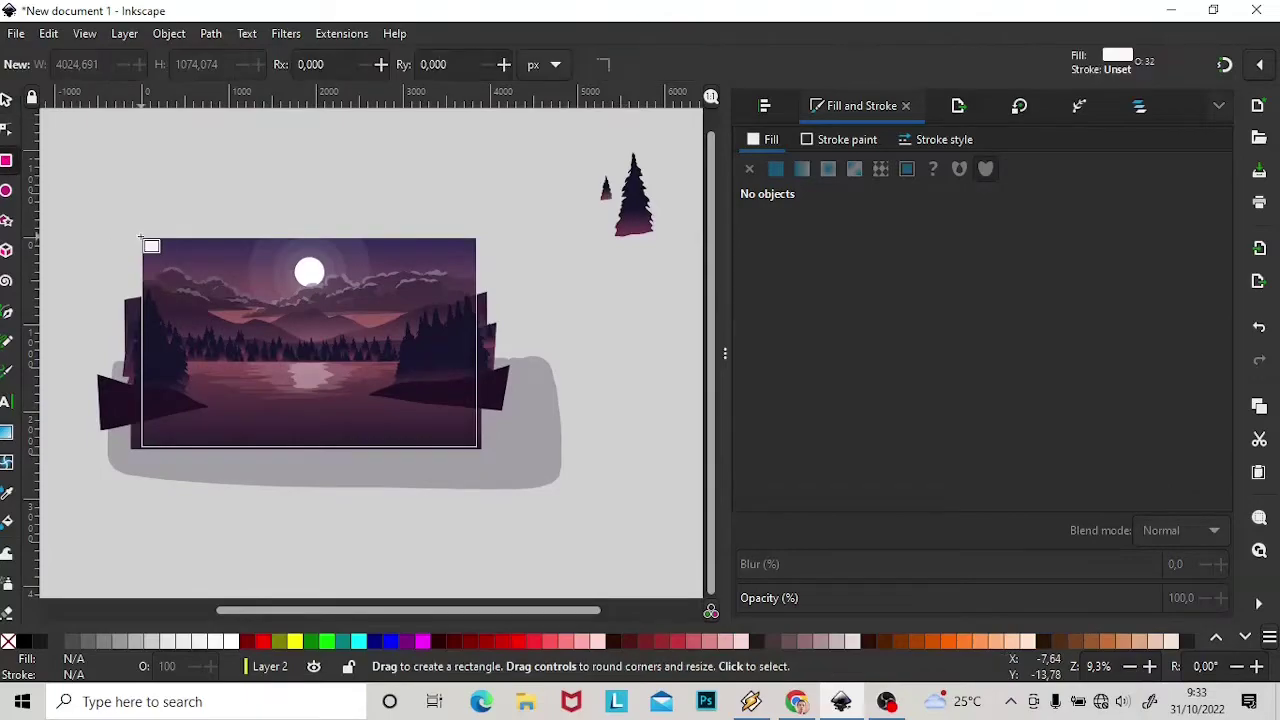
{"action": "left_click_drag", "start_coordinate": [143, 240], "coordinate": [480, 447]}
{"action": "triple_click", "coordinate": [760, 64]}
{"action": "type", "text": "3840,00"}
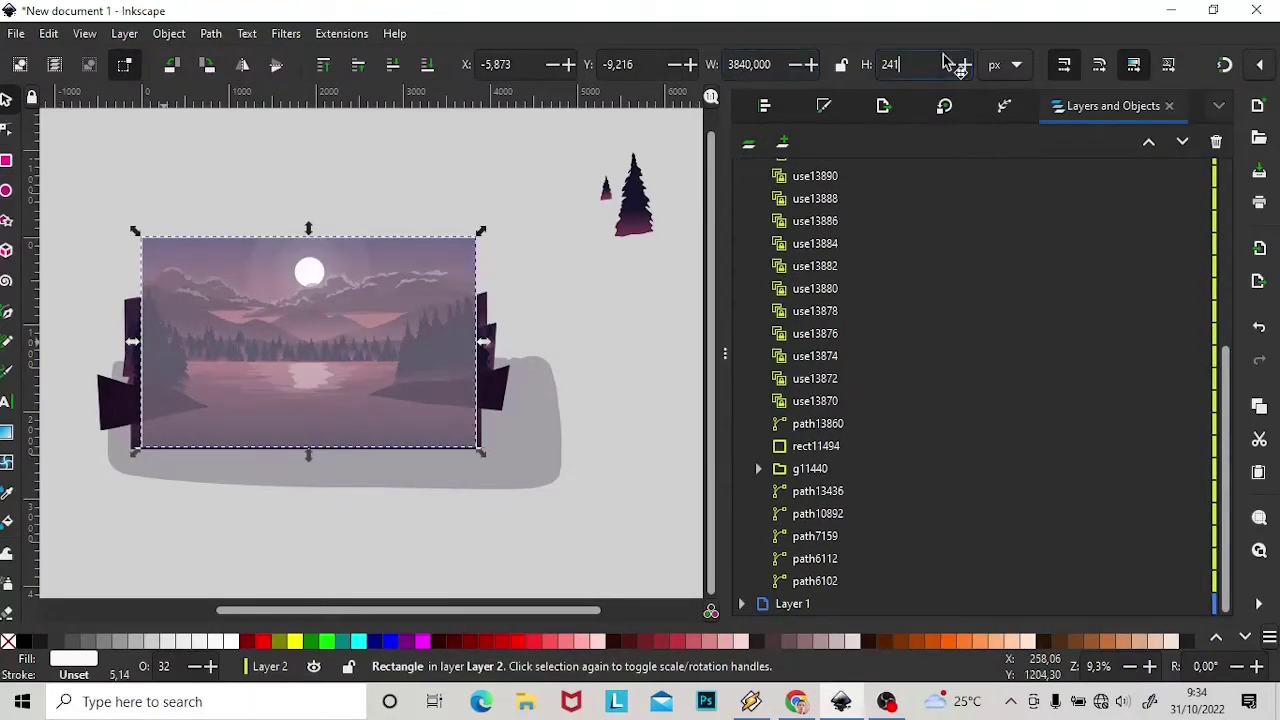
{"action": "type", "text": "0"}
{"action": "key", "text": "Return"}
{"action": "key", "text": "ctrl+shift+a"}
{"action": "left_click", "coordinate": [827, 281]}
{"action": "key", "text": "ctrl+a"}
{"action": "left_click", "coordinate": [486, 289]}
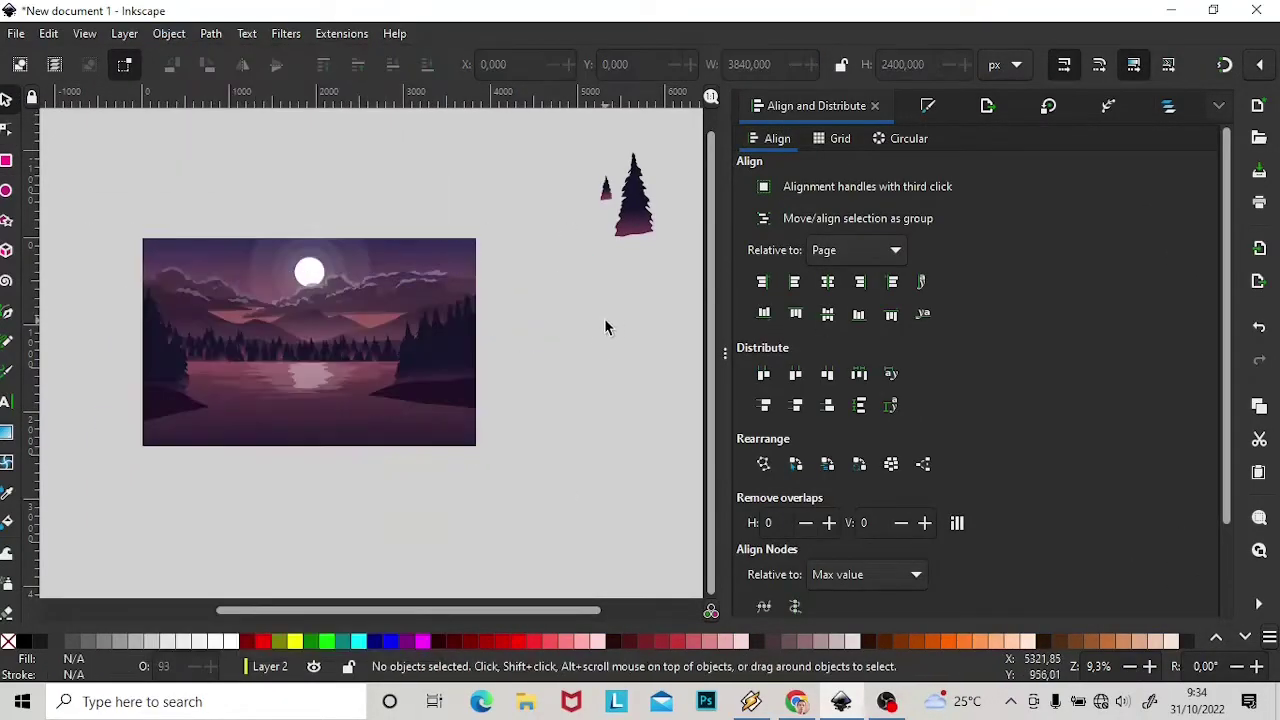
Add a new top layer, Layer 3, from the Layers panel.
{"action": "left_click_drag", "start_coordinate": [590, 135], "coordinate": [670, 250]}
{"action": "left_click", "coordinate": [612, 330]}
{"action": "scroll", "coordinate": [586, 608], "scroll_direction": "left", "scroll_amount": 2}
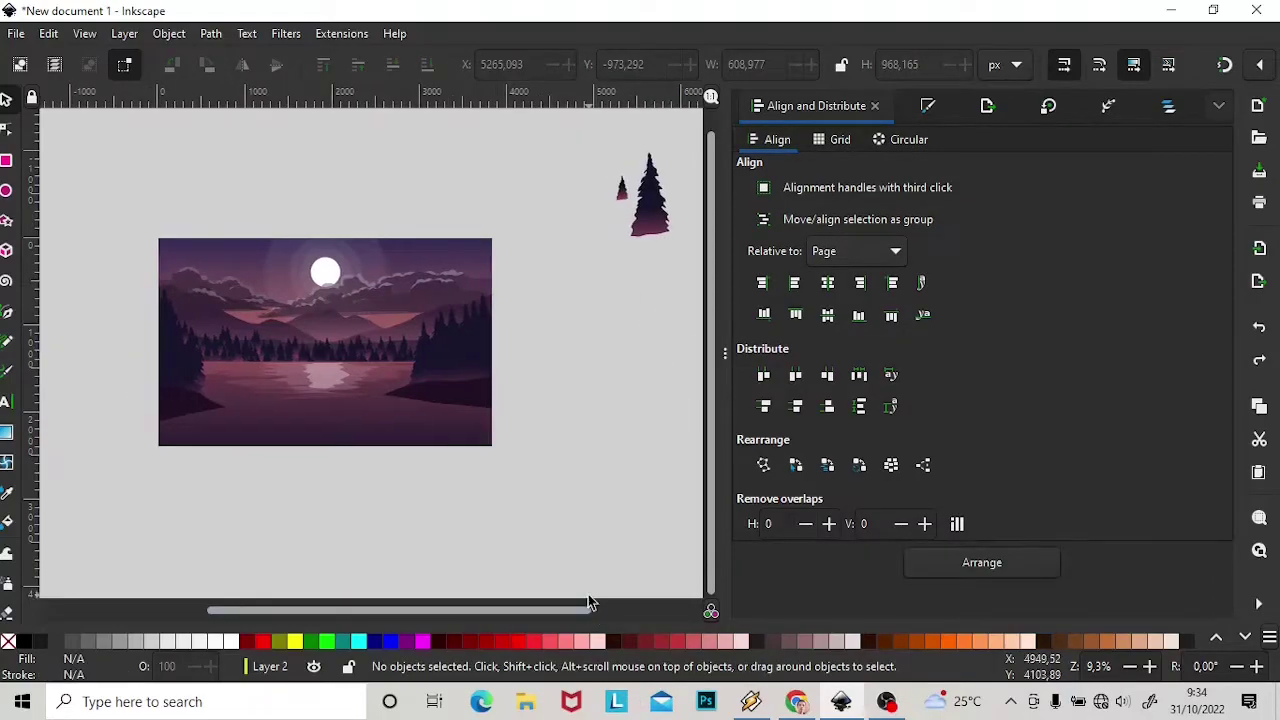
{"action": "key", "text": "ctrl+shift+l"}
{"action": "left_click", "coordinate": [782, 142]}
{"action": "left_click", "coordinate": [1149, 666]}
{"action": "scroll", "coordinate": [455, 615], "scroll_direction": "left", "scroll_amount": 2}
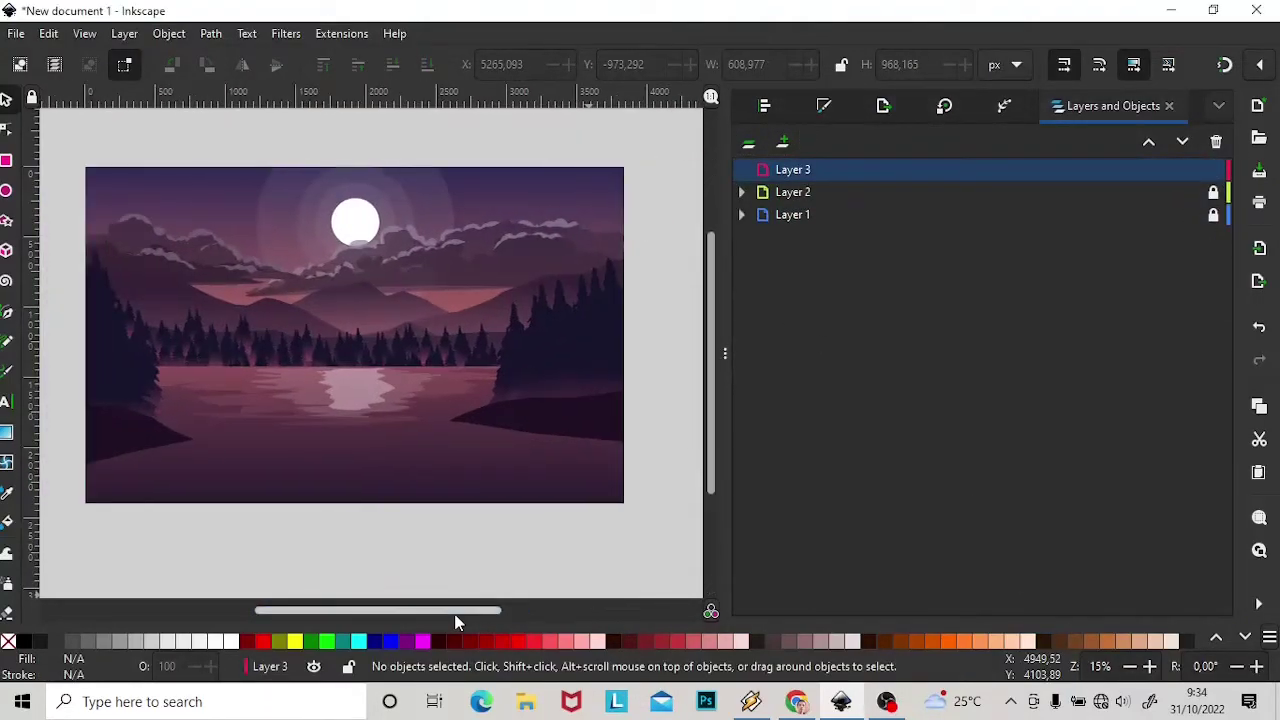
{"action": "left_click_drag", "start_coordinate": [426, 608], "coordinate": [420, 611]}
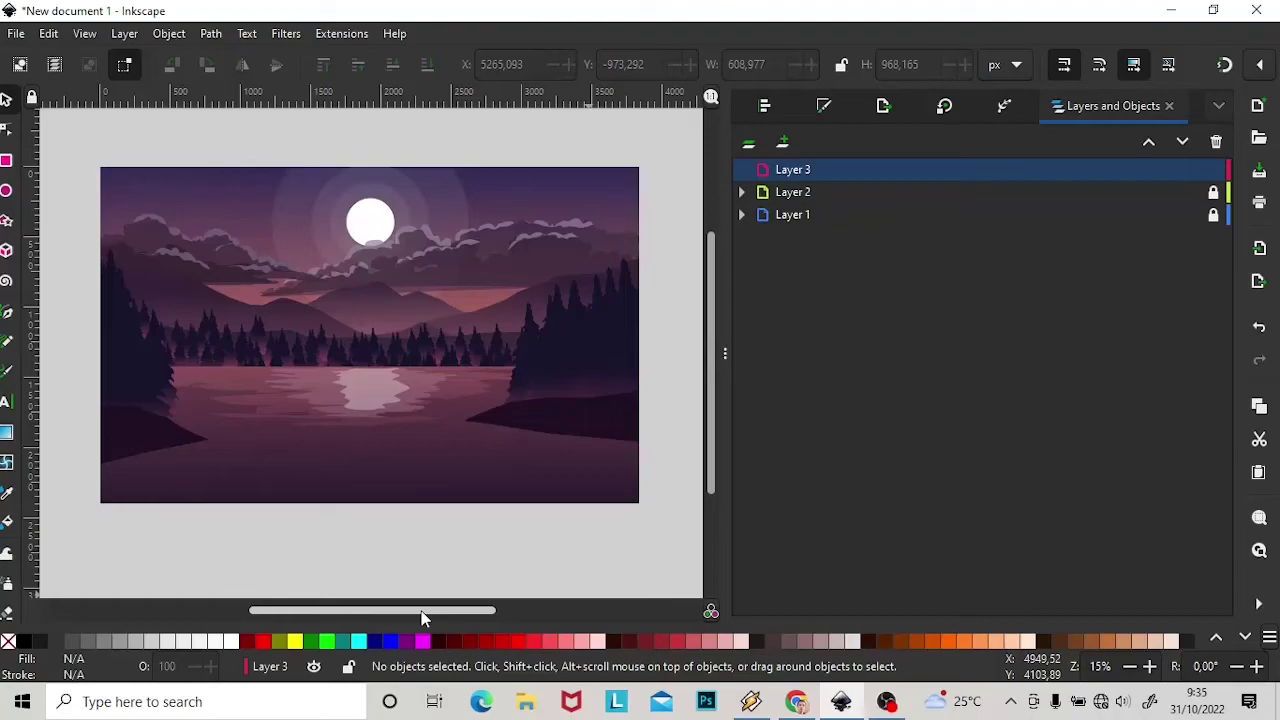
Pen-draw the closed foreground shore outline across the bottom of the scene.
{"action": "left_click", "coordinate": [8, 313]}
{"action": "left_click_drag", "start_coordinate": [85, 412], "coordinate": [170, 420]}
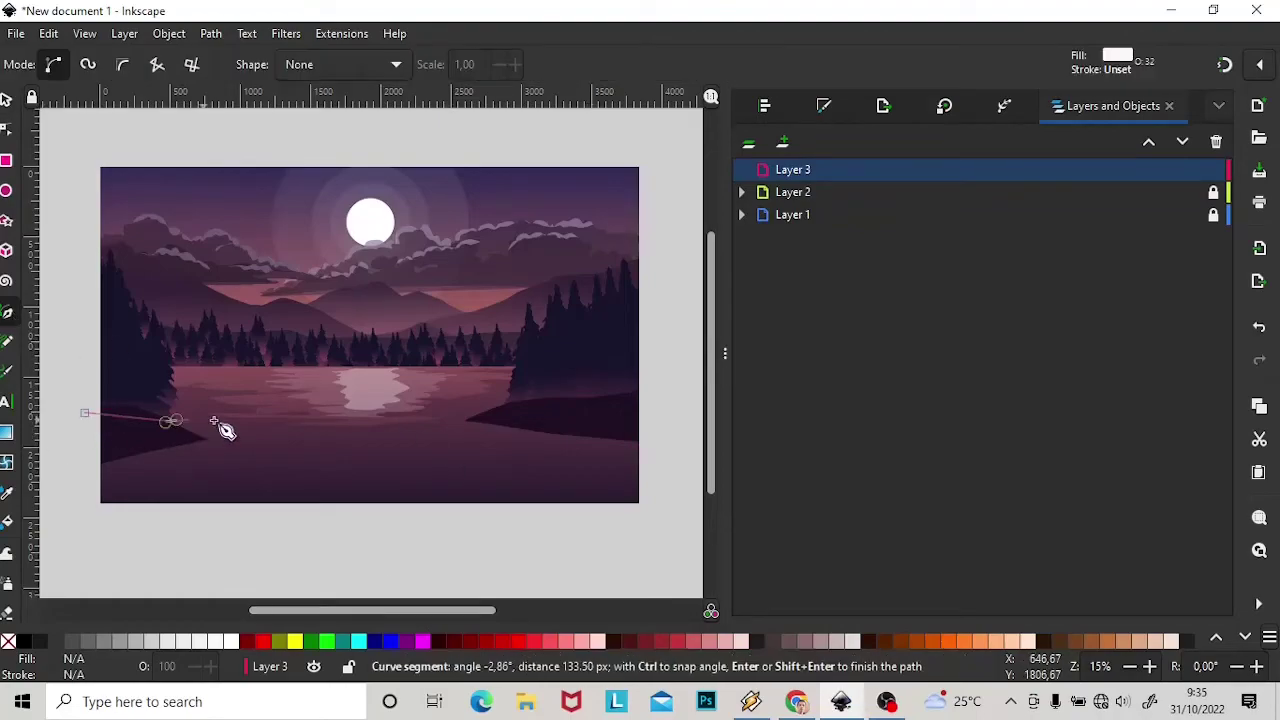
{"action": "left_click", "coordinate": [664, 414]}
{"action": "left_click", "coordinate": [664, 528]}
{"action": "left_click", "coordinate": [78, 528]}
{"action": "left_click", "coordinate": [85, 412]}
Fill the shore with a radial gradient: yellow centre, rust middle, deep maroon outer colour.
{"action": "key", "text": "ctrl+shift+f"}
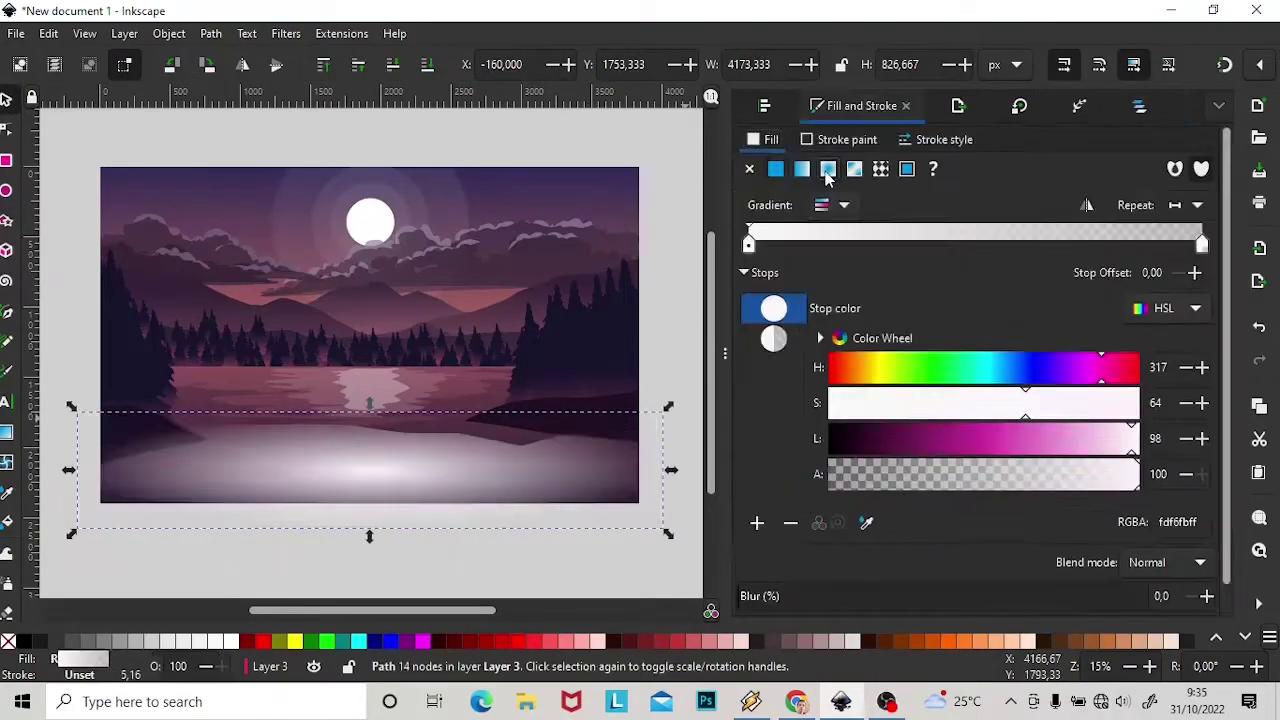
{"action": "left_click_drag", "start_coordinate": [1137, 455], "coordinate": [880, 453]}
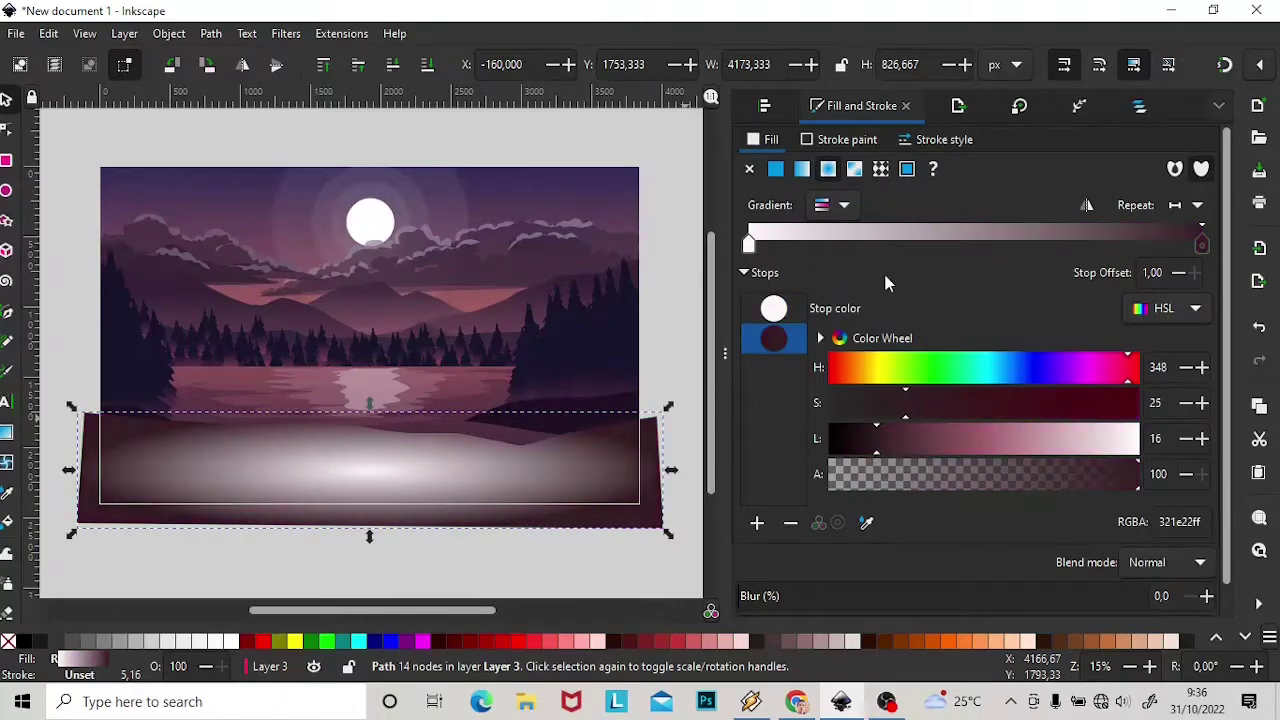
{"action": "left_click", "coordinate": [773, 308]}
{"action": "left_click_drag", "start_coordinate": [994, 403], "coordinate": [1041, 403]}
{"action": "left_click_drag", "start_coordinate": [871, 438], "coordinate": [1050, 438]}
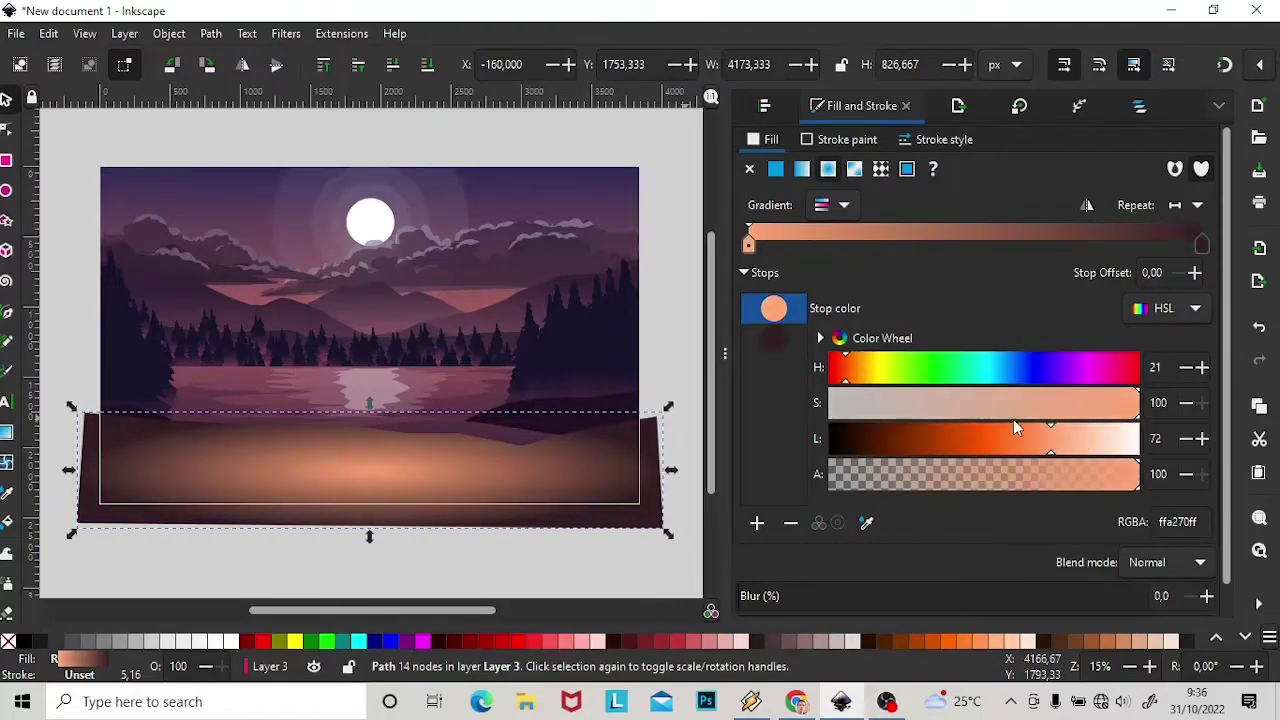
{"action": "mouse_move", "coordinate": [845, 370]}
{"action": "left_mouse_down"}
{"action": "mouse_move", "coordinate": [865, 370]}
{"action": "mouse_move", "coordinate": [840, 384]}
{"action": "left_mouse_up"}
{"action": "left_click", "coordinate": [757, 522]}
Reposition and stretch the radial glow wider, centring it up near the waterline.
{"action": "left_click", "coordinate": [7, 461]}
{"action": "left_click_drag", "start_coordinate": [371, 466], "coordinate": [309, 460]}
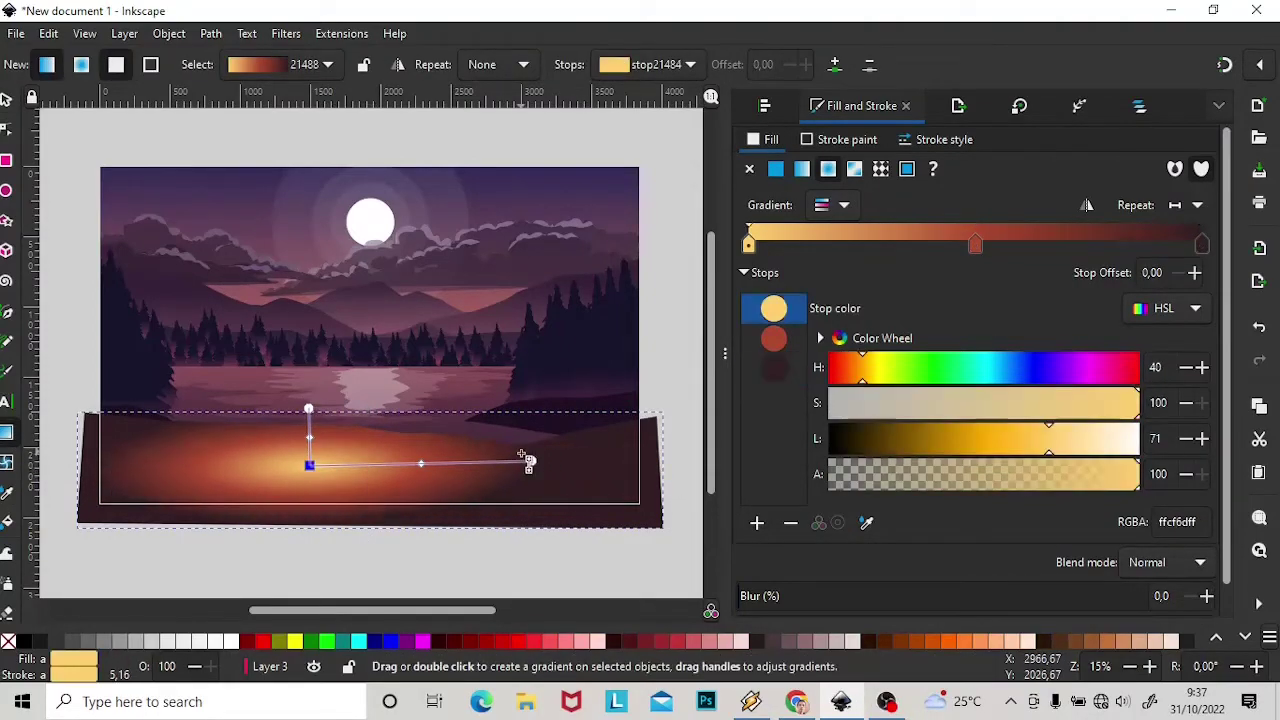
{"action": "left_click_drag", "start_coordinate": [529, 457], "coordinate": [447, 460]}
{"action": "left_click_drag", "start_coordinate": [300, 465], "coordinate": [368, 463]}
{"action": "left_click_drag", "start_coordinate": [517, 462], "coordinate": [550, 464]}
{"action": "left_click_drag", "start_coordinate": [368, 416], "coordinate": [370, 410]}
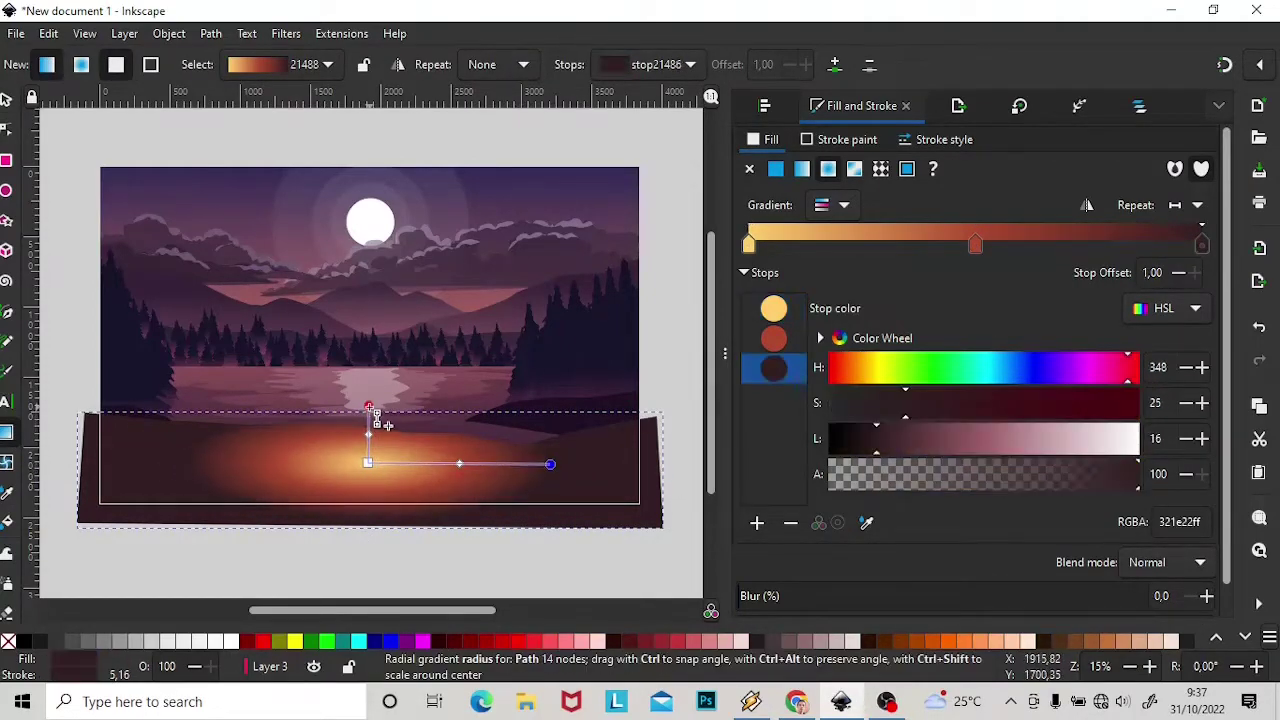
{"action": "left_click_drag", "start_coordinate": [371, 460], "coordinate": [371, 449]}
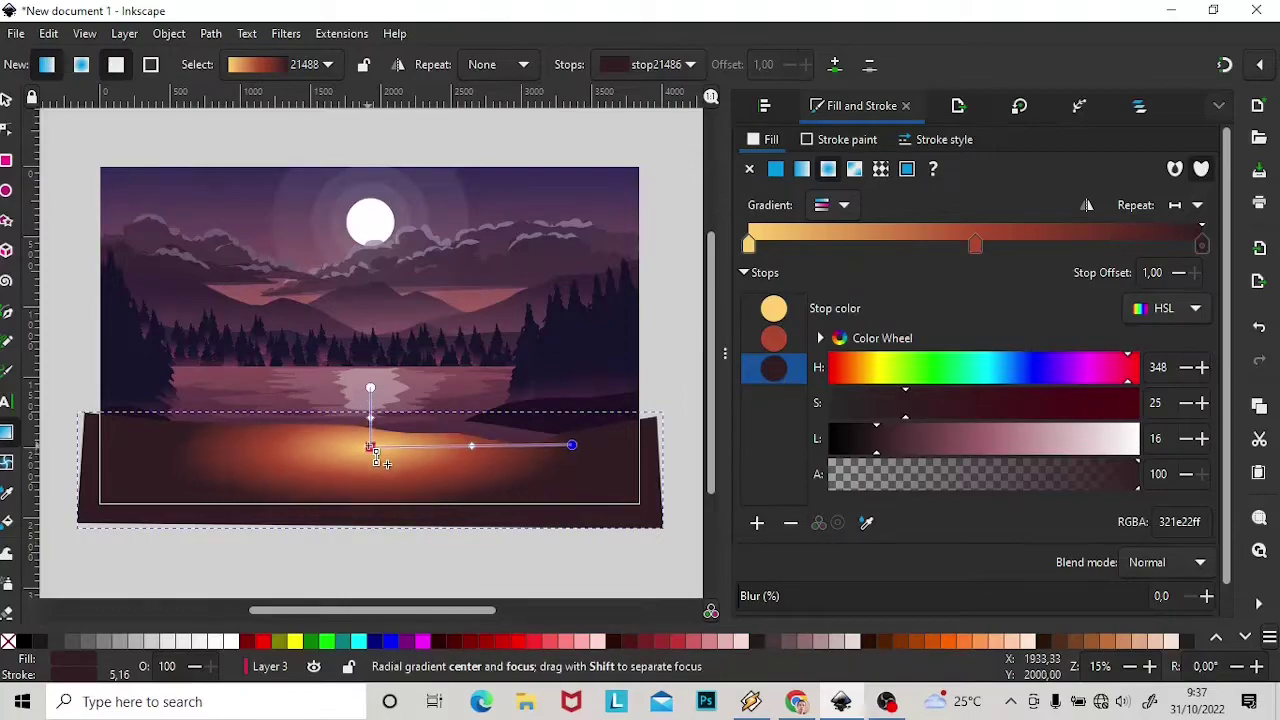
{"action": "left_click_drag", "start_coordinate": [566, 452], "coordinate": [614, 443]}
Fine-tune the purple, rust and yellow stop positions, then lock the shore in Layers.
{"action": "left_click", "coordinate": [7, 99]}
{"action": "left_click", "coordinate": [105, 145]}
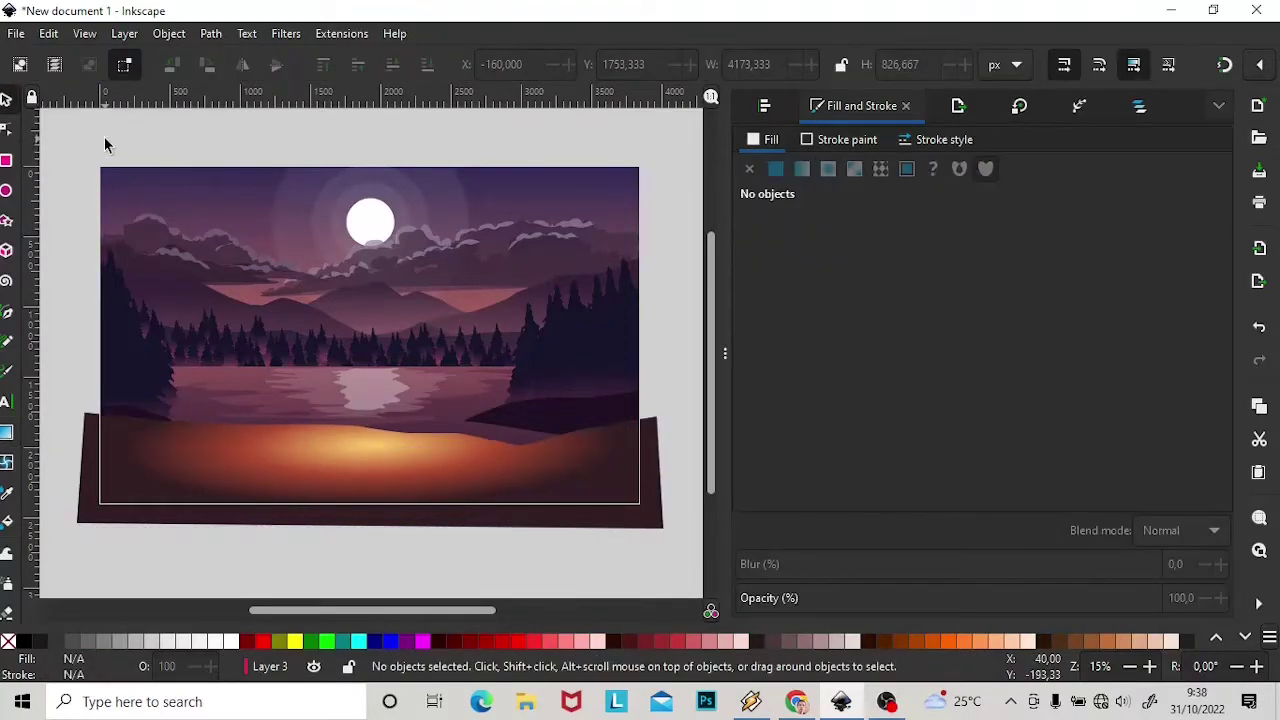
{"action": "scroll", "coordinate": [711, 387], "scroll_direction": "down", "scroll_amount": 1}
{"action": "left_click", "coordinate": [651, 486]}
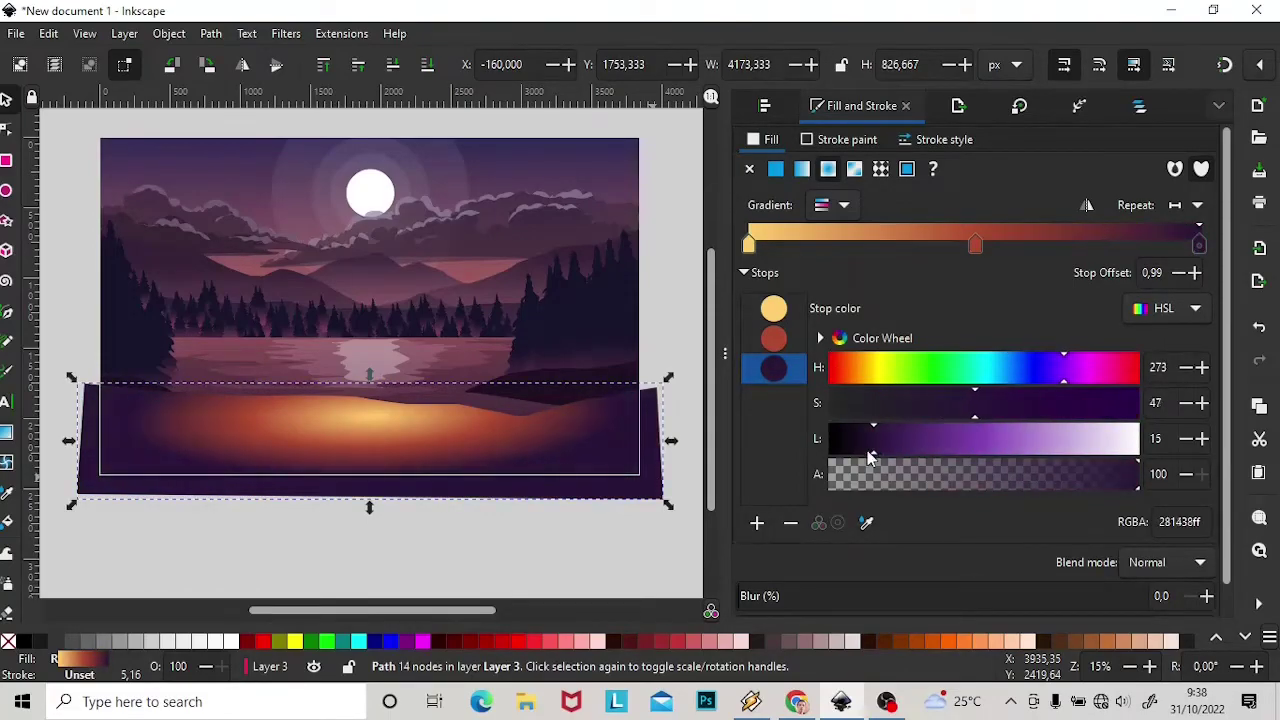
{"action": "left_click_drag", "start_coordinate": [869, 455], "coordinate": [851, 457]}
{"action": "left_click_drag", "start_coordinate": [975, 243], "coordinate": [937, 243]}
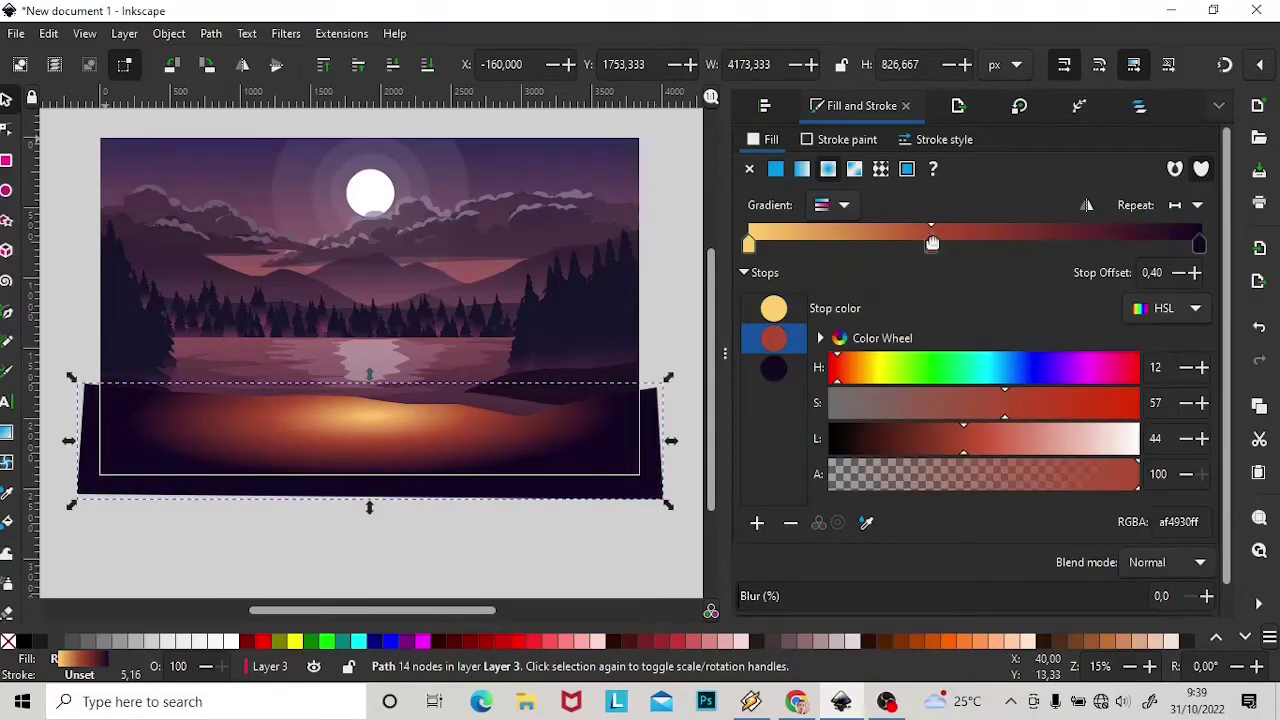
{"action": "left_click_drag", "start_coordinate": [749, 243], "coordinate": [801, 243]}
{"action": "left_click", "coordinate": [932, 243]}
{"action": "key", "text": "ctrl+shift+l"}
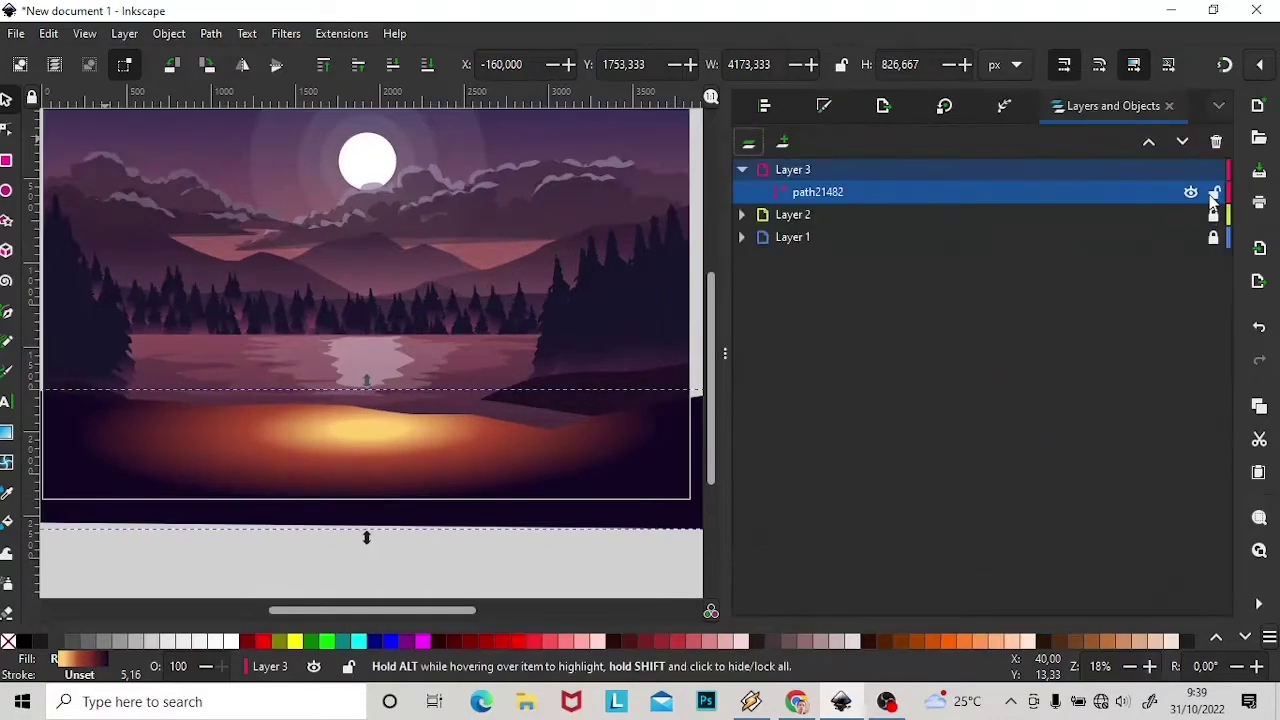
{"action": "key", "text": "Escape"}
{"action": "scroll", "coordinate": [428, 590], "scroll_direction": "up", "scroll_amount": 3}
Draw a freehand flame on the shore with a yellow-to-orange gradient at 100 opacity.
{"action": "key", "text": "p"}
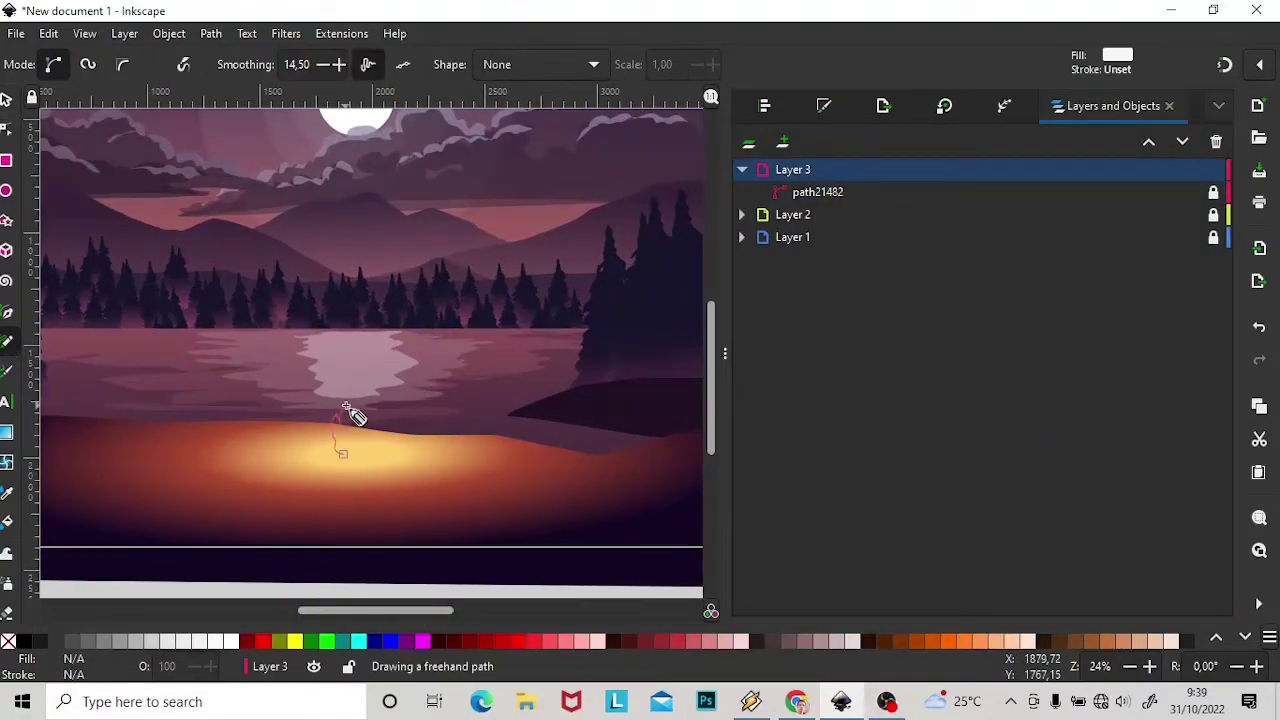
{"action": "left_click_drag", "start_coordinate": [380, 470], "coordinate": [342, 455]}
{"action": "key", "text": "ctrl+shift+f"}
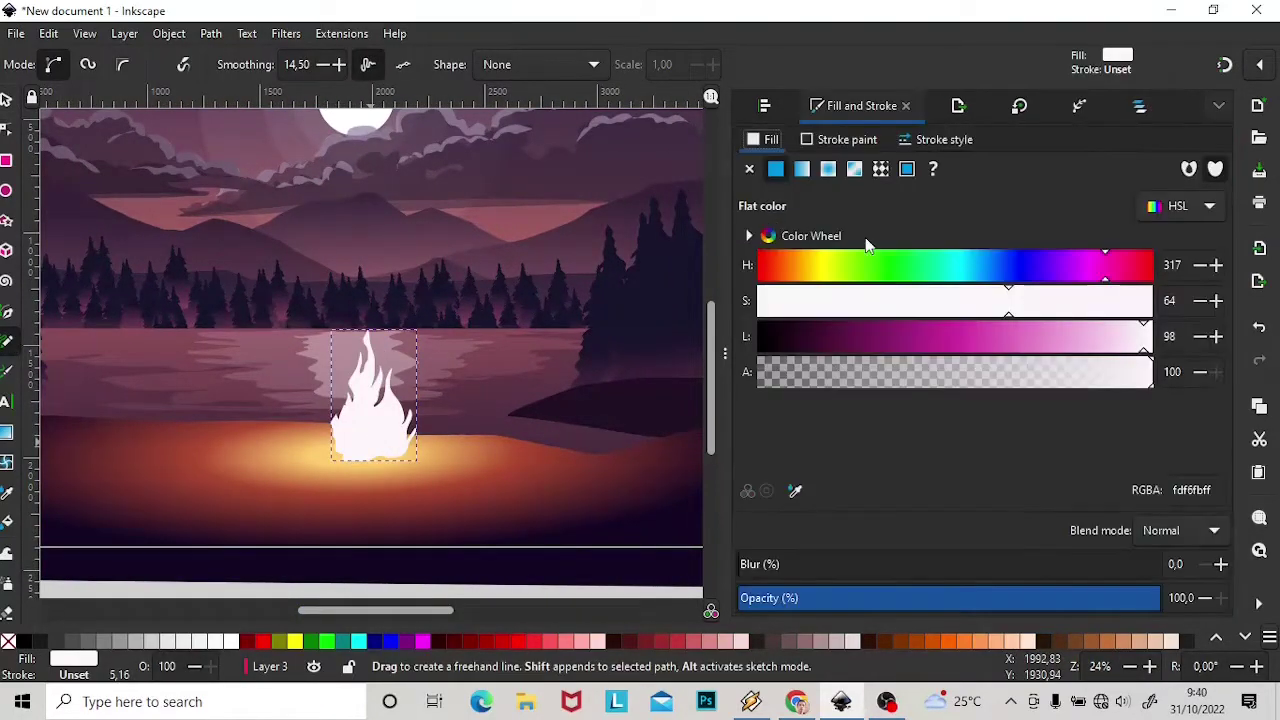
{"action": "left_click", "coordinate": [802, 169]}
{"action": "left_click_drag", "start_coordinate": [1136, 437], "coordinate": [1040, 437]}
{"action": "left_click", "coordinate": [1200, 243]}
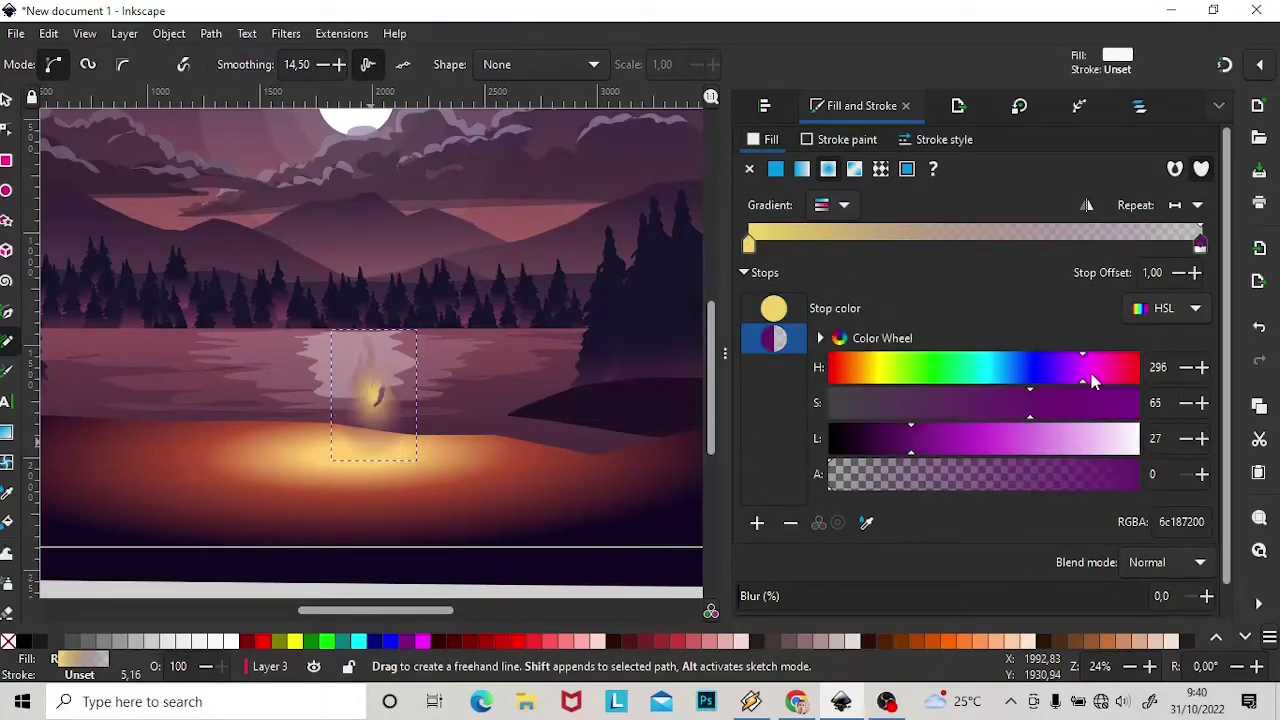
{"action": "type", "text": "100"}
{"action": "key", "text": "Return"}
{"action": "left_click_drag", "start_coordinate": [910, 445], "coordinate": [1061, 440]}
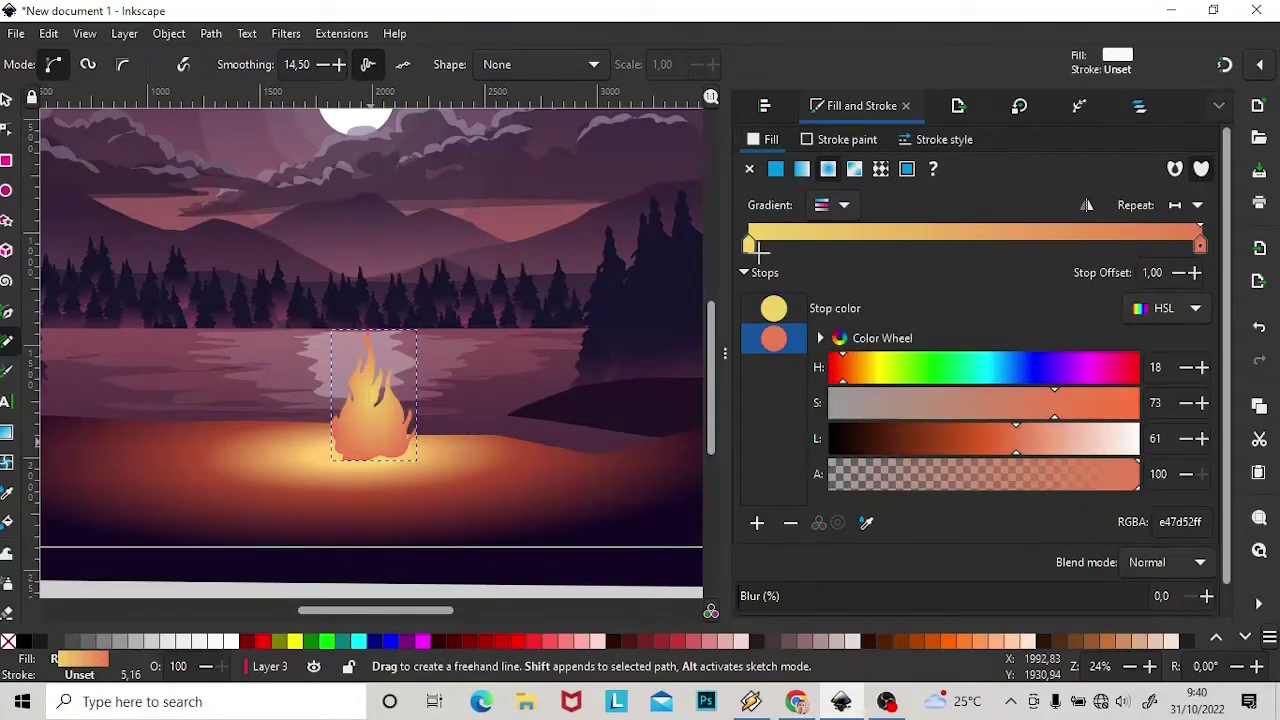
{"action": "left_click_drag", "start_coordinate": [749, 243], "coordinate": [1021, 245]}
Pull the flame's middle gradient colour closer to its centre on canvas.
{"action": "key", "text": "g"}
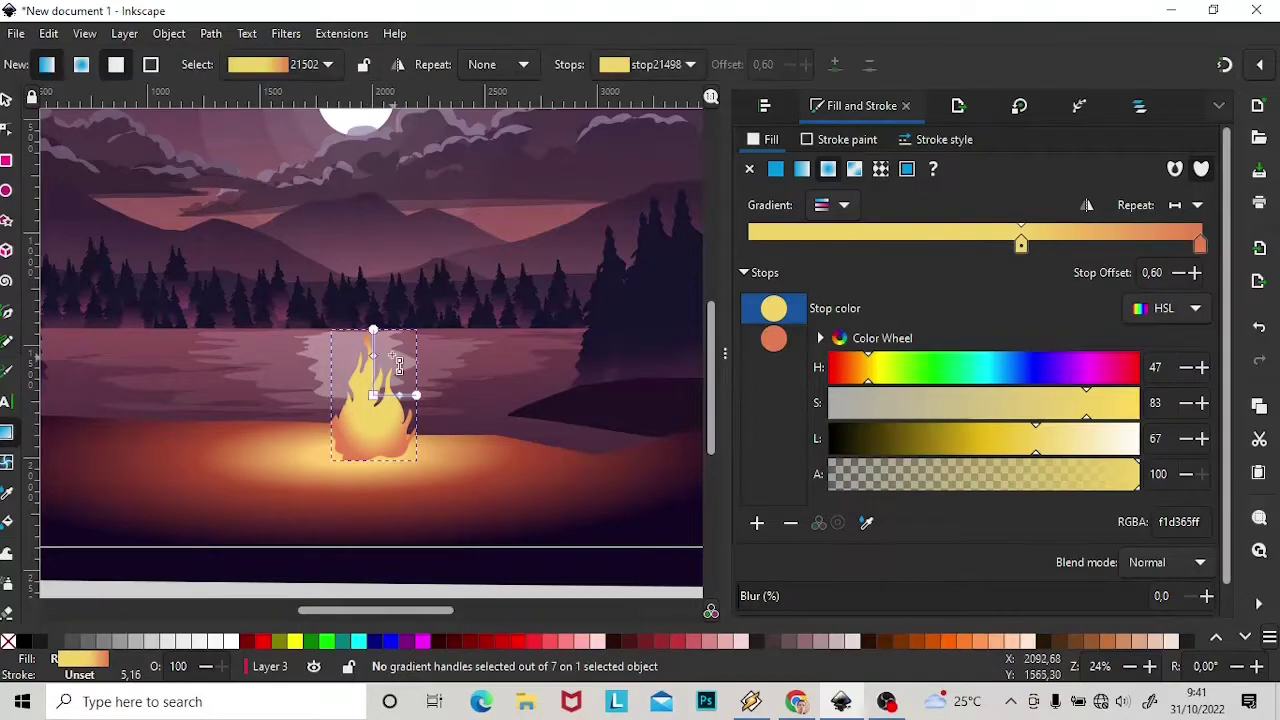
{"action": "left_click", "coordinate": [380, 390]}
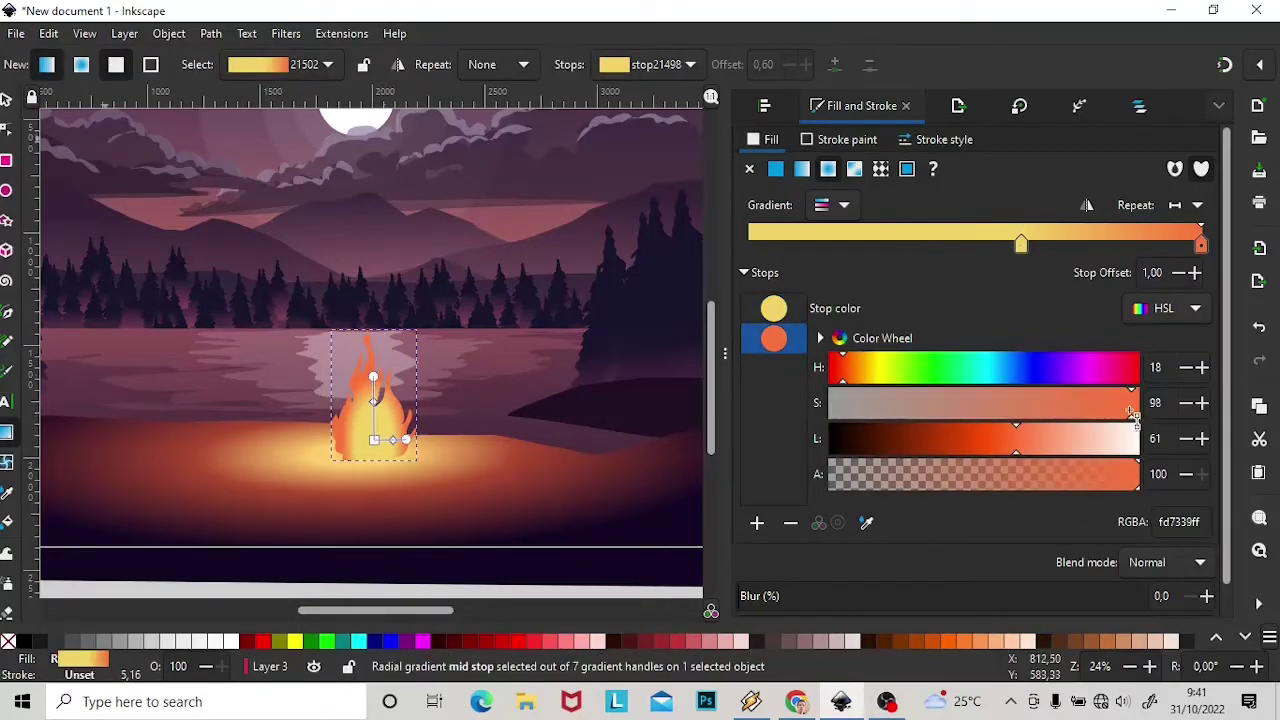
{"action": "left_click_drag", "start_coordinate": [373, 400], "coordinate": [372, 410]}
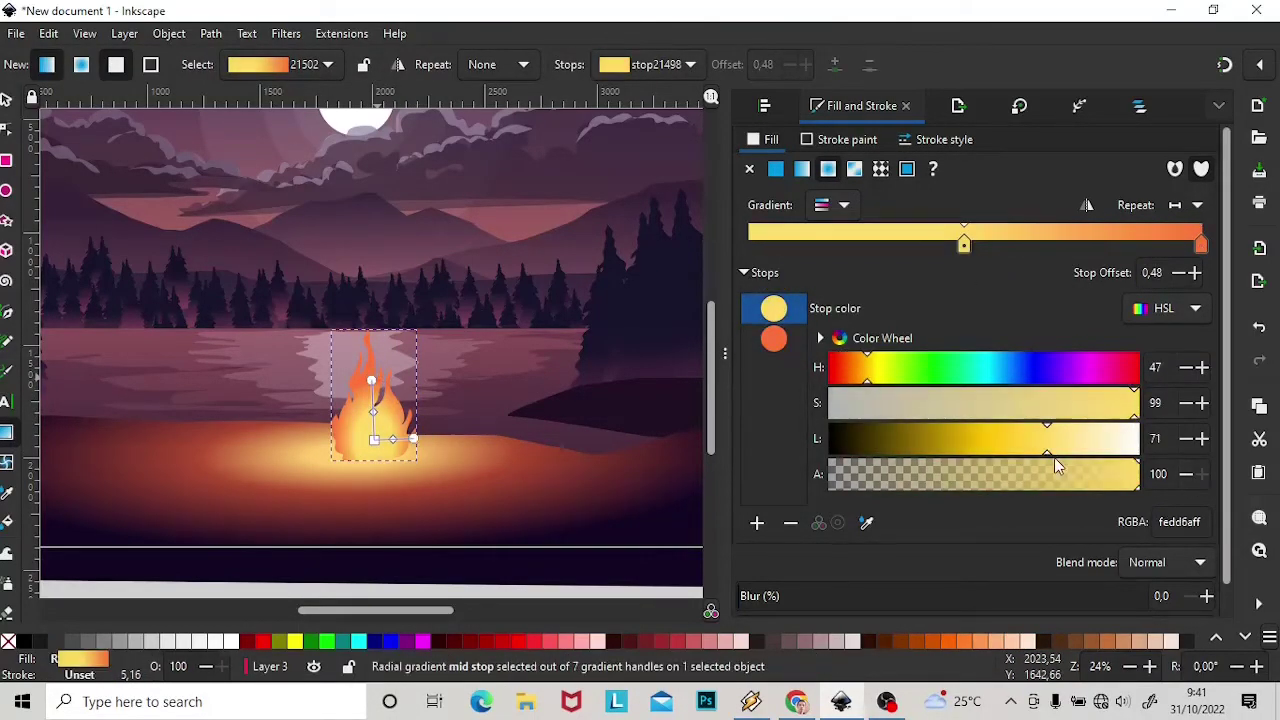
{"action": "key", "text": "s"}
{"action": "key", "text": "Escape"}
{"action": "key", "text": "p"}
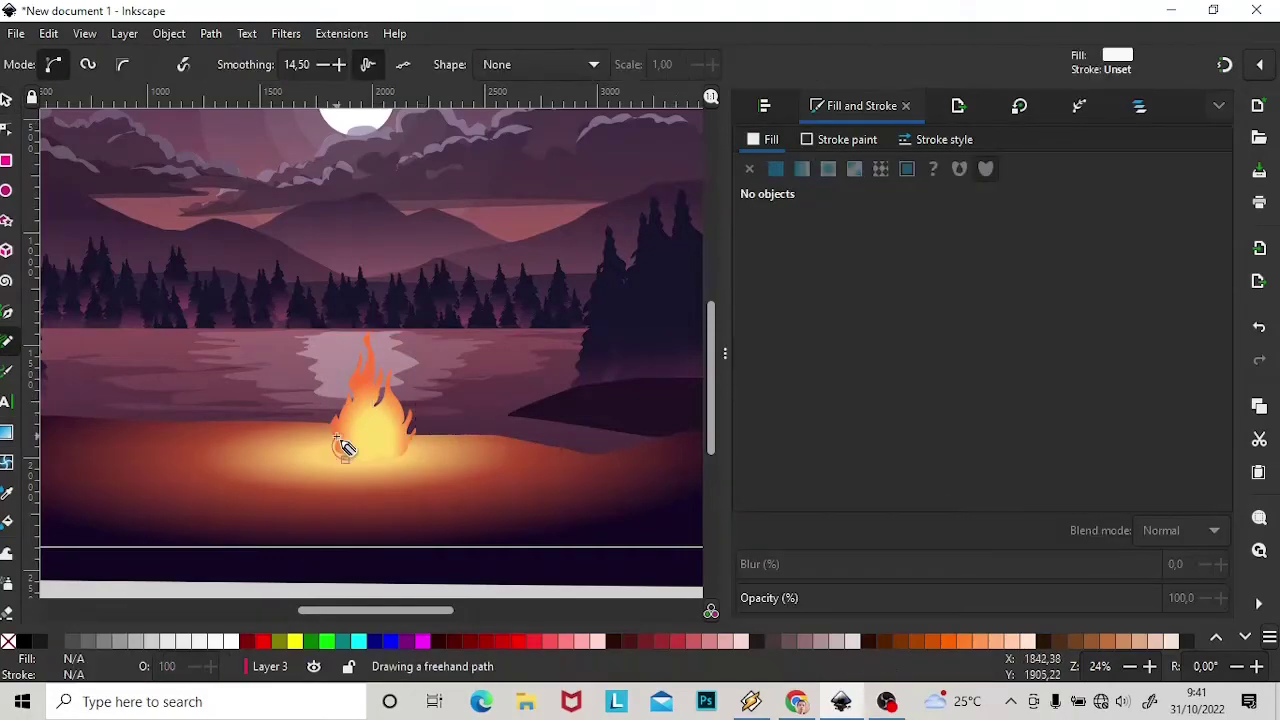
Give the inner flame a pale-yellow-to-red-orange radial gradient.
{"action": "left_click", "coordinate": [383, 440]}
{"action": "left_click", "coordinate": [801, 169]}
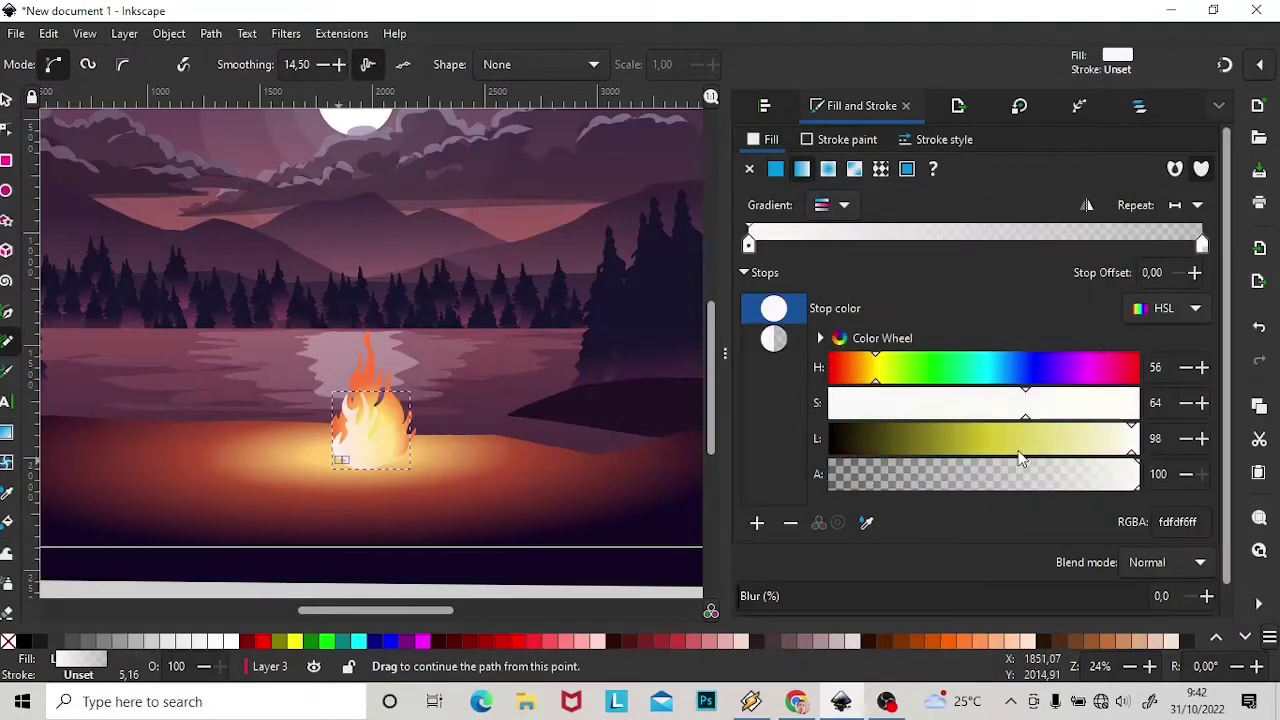
{"action": "mouse_move", "coordinate": [1060, 438]}
{"action": "left_mouse_down"}
{"action": "mouse_move", "coordinate": [1105, 440]}
{"action": "mouse_move", "coordinate": [1120, 423]}
{"action": "left_mouse_up"}
{"action": "left_click", "coordinate": [774, 338]}
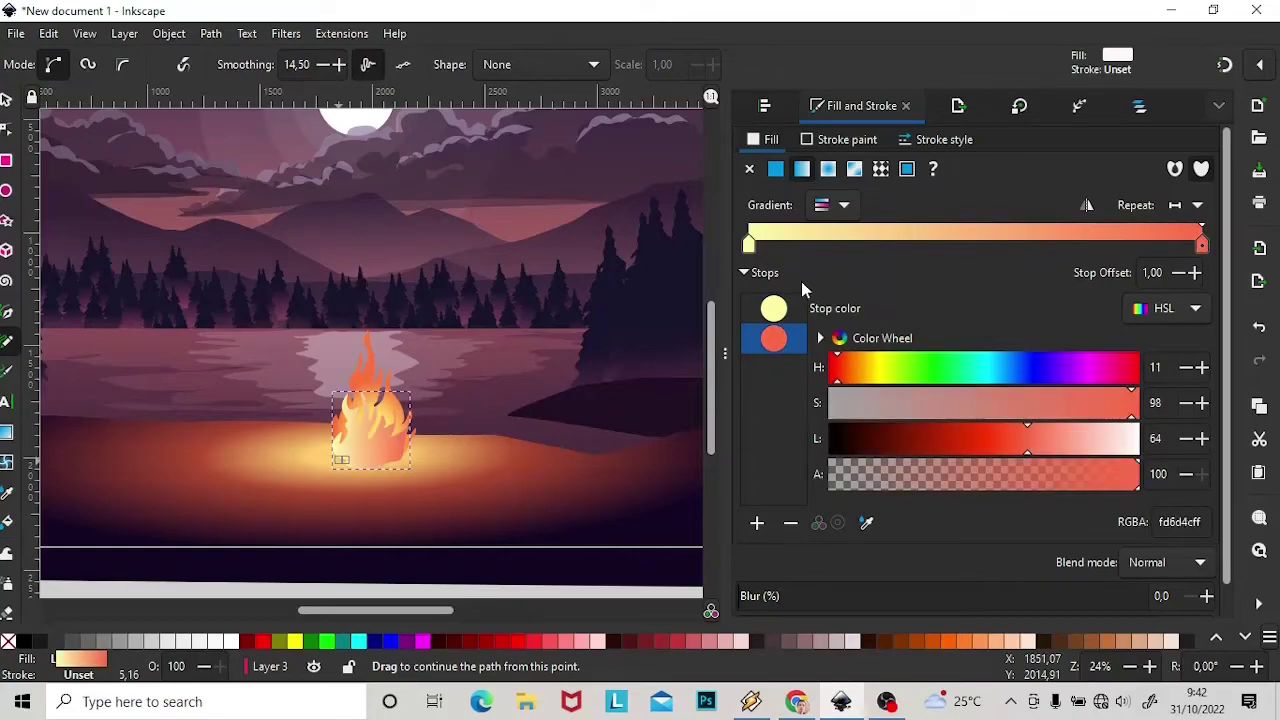
{"action": "left_click", "coordinate": [774, 308]}
{"action": "left_click", "coordinate": [829, 170]}
Reposition the inner flame's yellow gradient stop on canvas.
{"action": "left_click", "coordinate": [418, 451]}
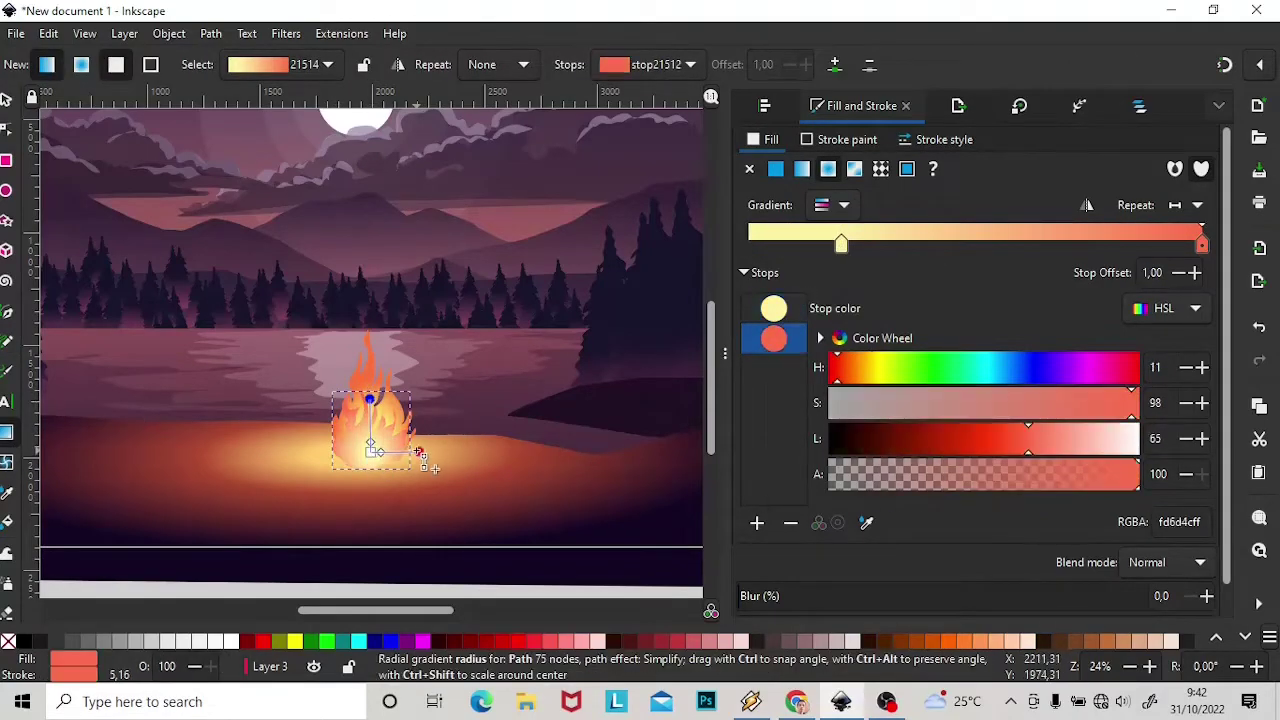
{"action": "left_click", "coordinate": [774, 308]}
{"action": "key", "text": "s"}
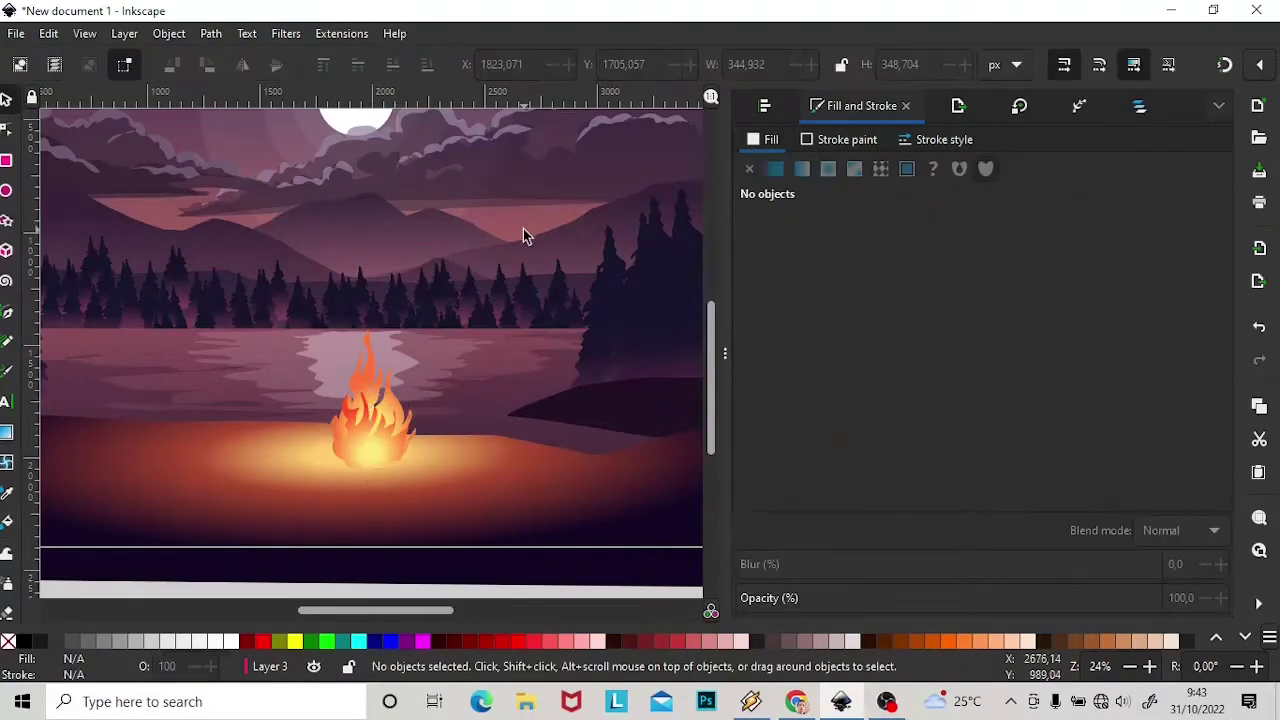
{"action": "left_click", "coordinate": [362, 385]}
{"action": "key", "text": "Escape"}
{"action": "scroll", "coordinate": [1107, 666], "scroll_direction": "down", "scroll_amount": 2}
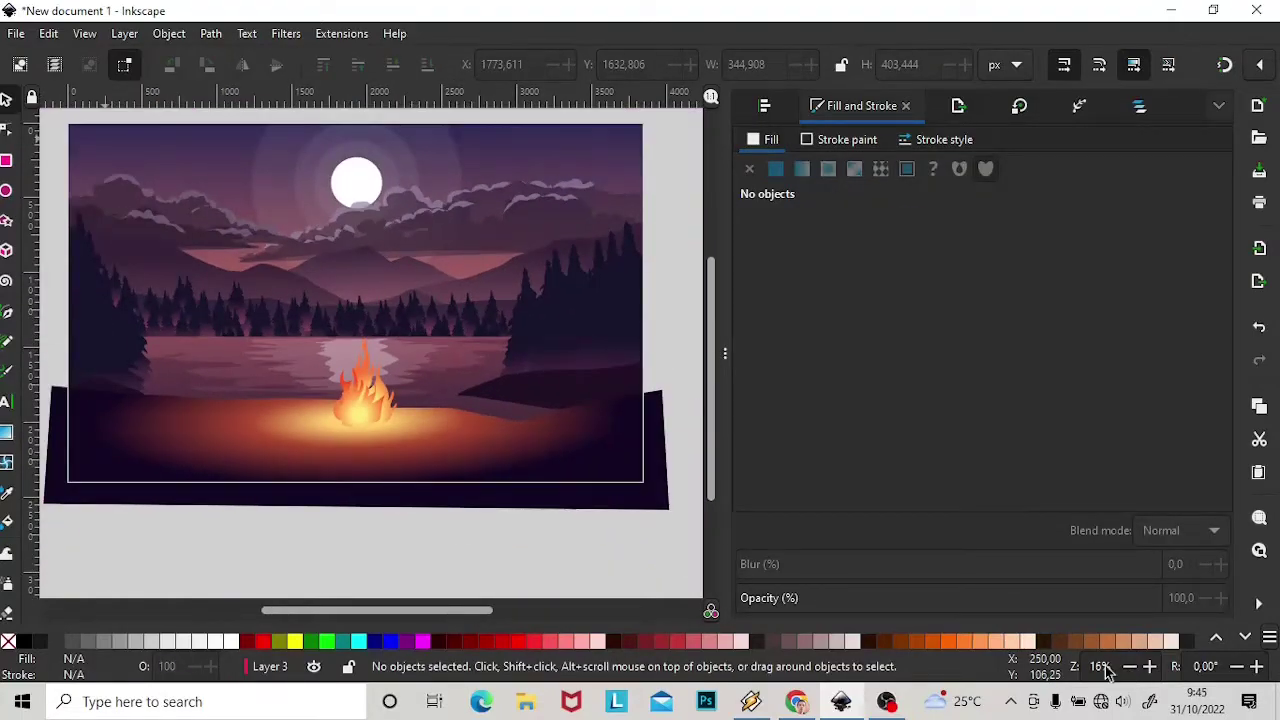
Draw a small spark circle just above the campfire flames.
{"action": "left_click", "coordinate": [362, 390]}
{"action": "left_click", "coordinate": [656, 232]}
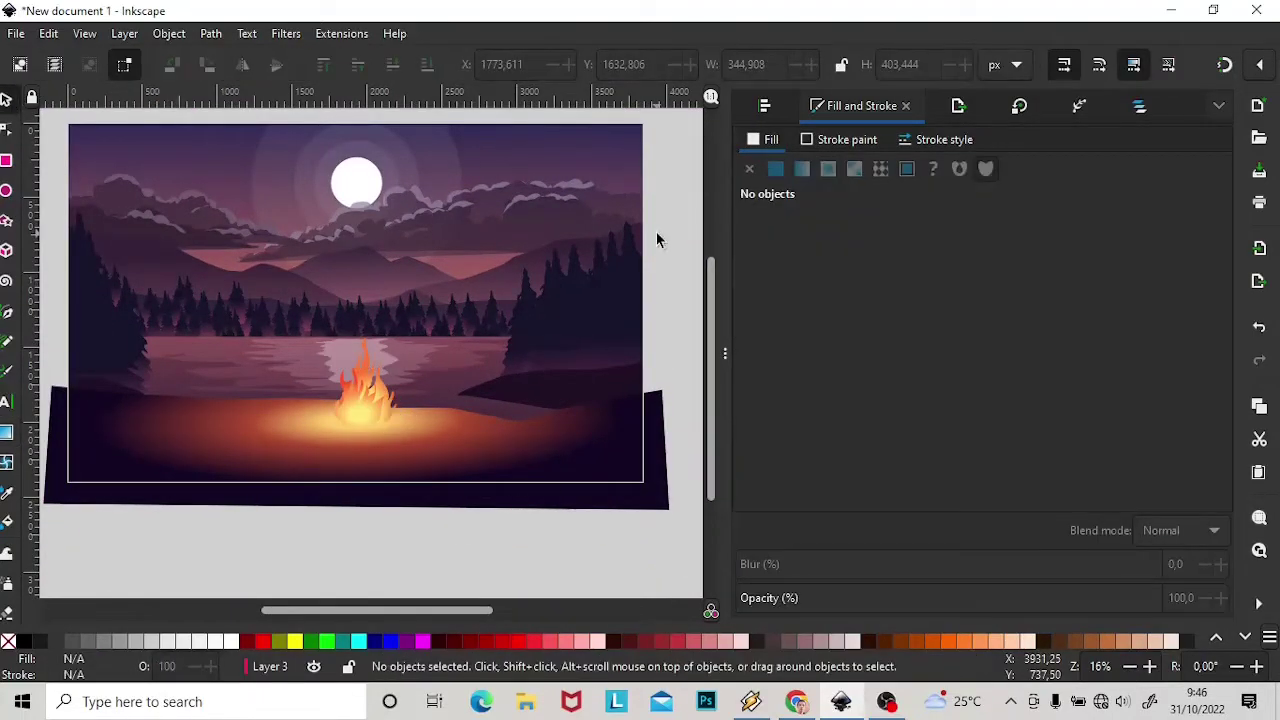
{"action": "scroll", "coordinate": [1100, 666], "scroll_direction": "up", "scroll_amount": 5}
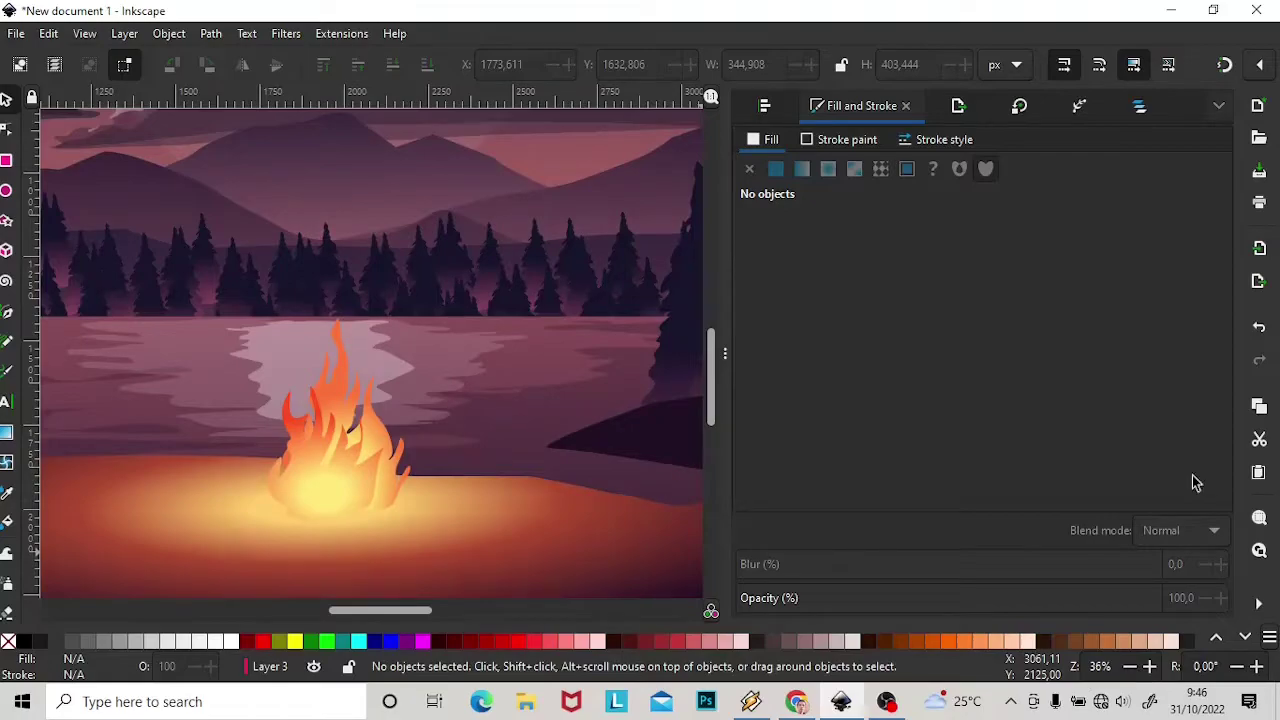
{"action": "key", "text": "p"}
{"action": "key", "text": "e"}
{"action": "scroll", "coordinate": [1100, 666], "scroll_direction": "up", "scroll_amount": 4}
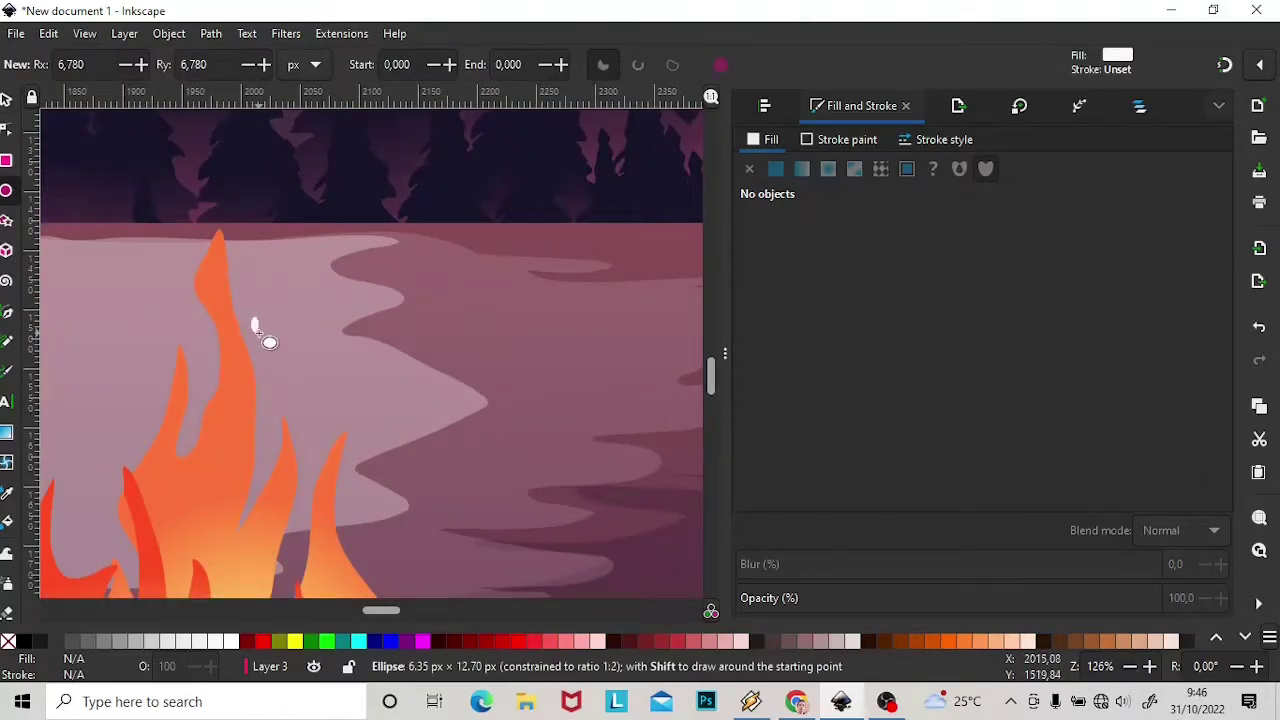
{"action": "left_click_drag", "start_coordinate": [258, 334], "coordinate": [254, 322]}
{"action": "key", "text": "s"}
{"action": "key", "text": "plus"}
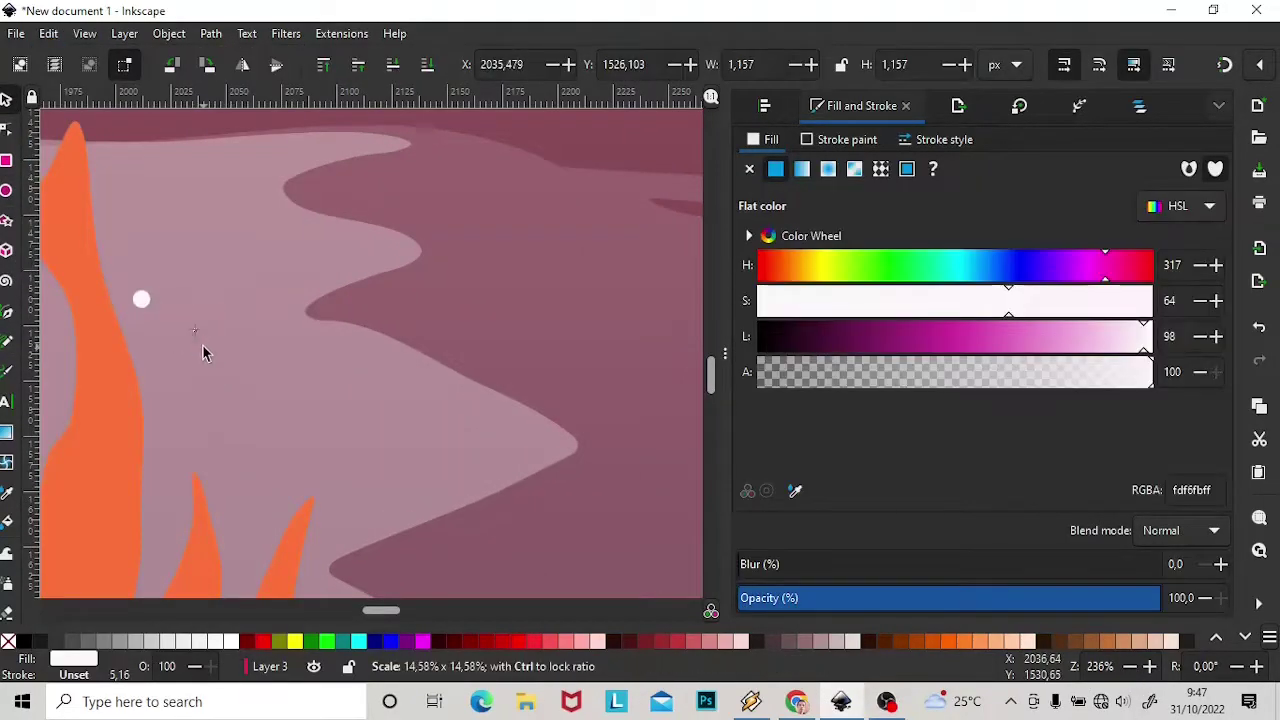
{"action": "key", "text": "Escape"}
{"action": "scroll", "coordinate": [1137, 668], "scroll_direction": "down", "scroll_amount": 4}
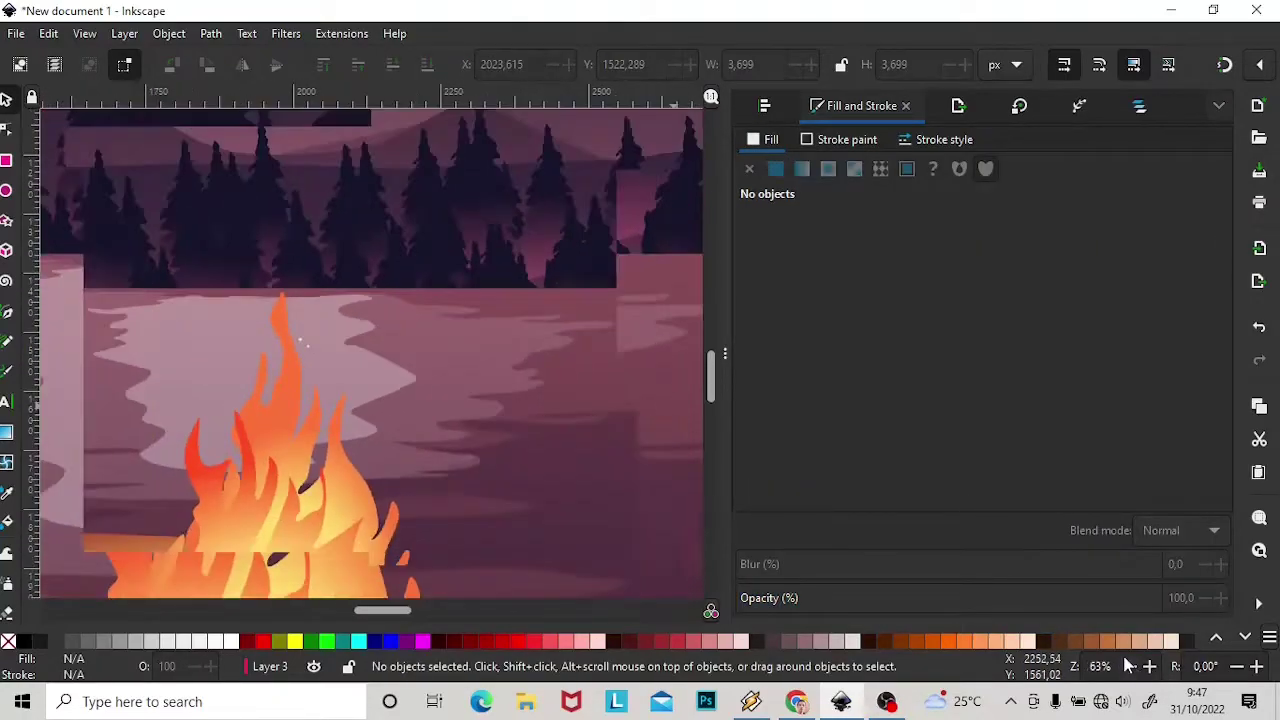
Tint the small spark circles pale yellow.
{"action": "mouse_move", "coordinate": [318, 322]}
{"action": "left_mouse_down"}
{"action": "mouse_move", "coordinate": [299, 352]}
{"action": "mouse_move", "coordinate": [343, 297]}
{"action": "left_mouse_up"}
{"action": "scroll", "coordinate": [1137, 668], "scroll_direction": "up", "scroll_amount": 3}
{"action": "key", "text": "Escape"}
{"action": "left_click", "coordinate": [556, 276], "text": "shift"}
{"action": "left_click", "coordinate": [322, 317]}
{"action": "left_click_drag", "start_coordinate": [1134, 334], "coordinate": [1057, 334]}
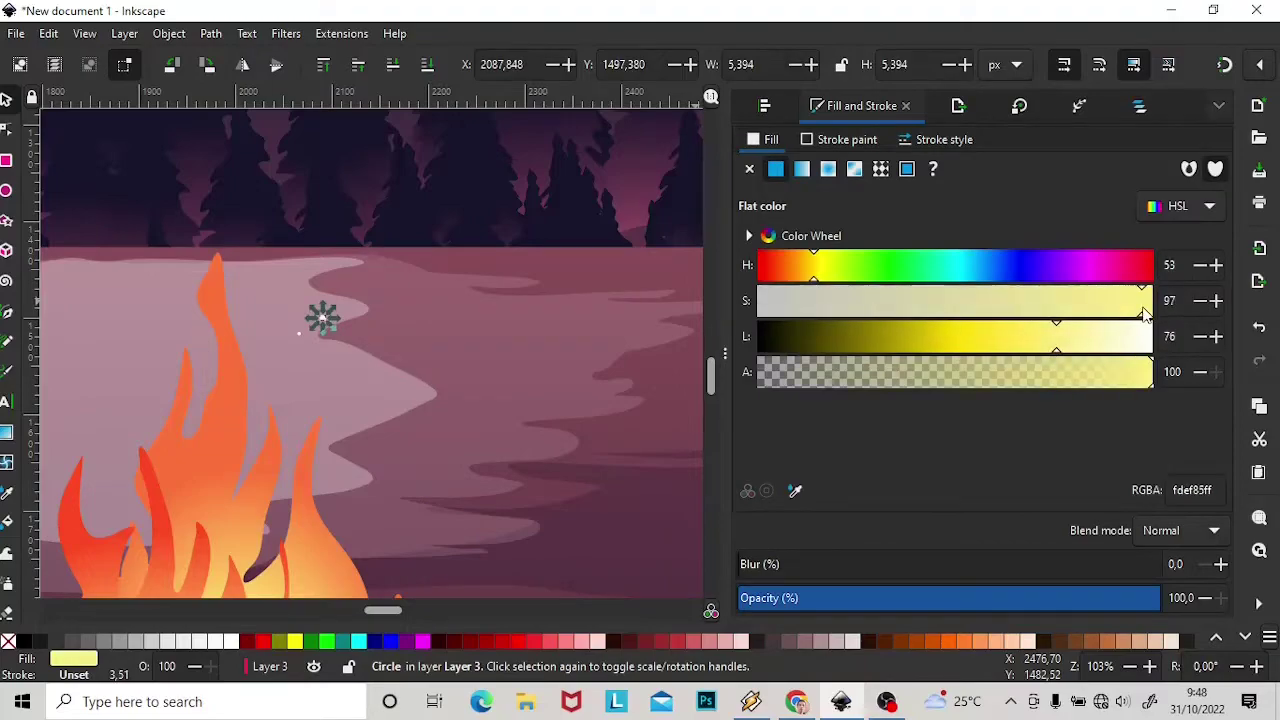
{"action": "left_click", "coordinate": [298, 334]}
{"action": "key", "text": "Escape"}
Arrange three spark dots above the fire and group them.
{"action": "left_click_drag", "start_coordinate": [296, 341], "coordinate": [437, 220]}
{"action": "left_click_drag", "start_coordinate": [422, 292], "coordinate": [423, 334]}
{"action": "left_click", "coordinate": [425, 336]}
{"action": "key", "text": "Escape"}
{"action": "left_click_drag", "start_coordinate": [499, 296], "coordinate": [560, 255]}
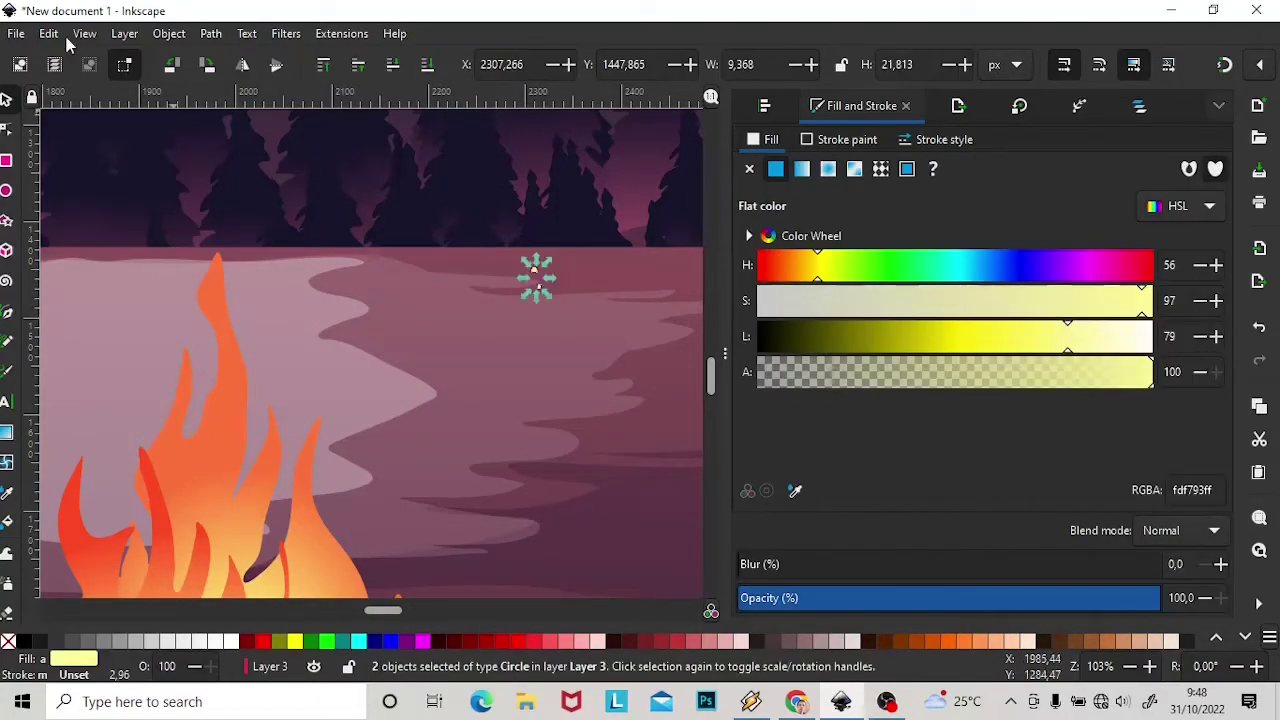
{"action": "key", "text": "ctrl+g"}
{"action": "key", "text": "minus"}
{"action": "key", "text": "minus"}
{"action": "key", "text": "minus"}
Spray copies of the spark group rising above the campfire.
{"action": "key", "text": "a"}
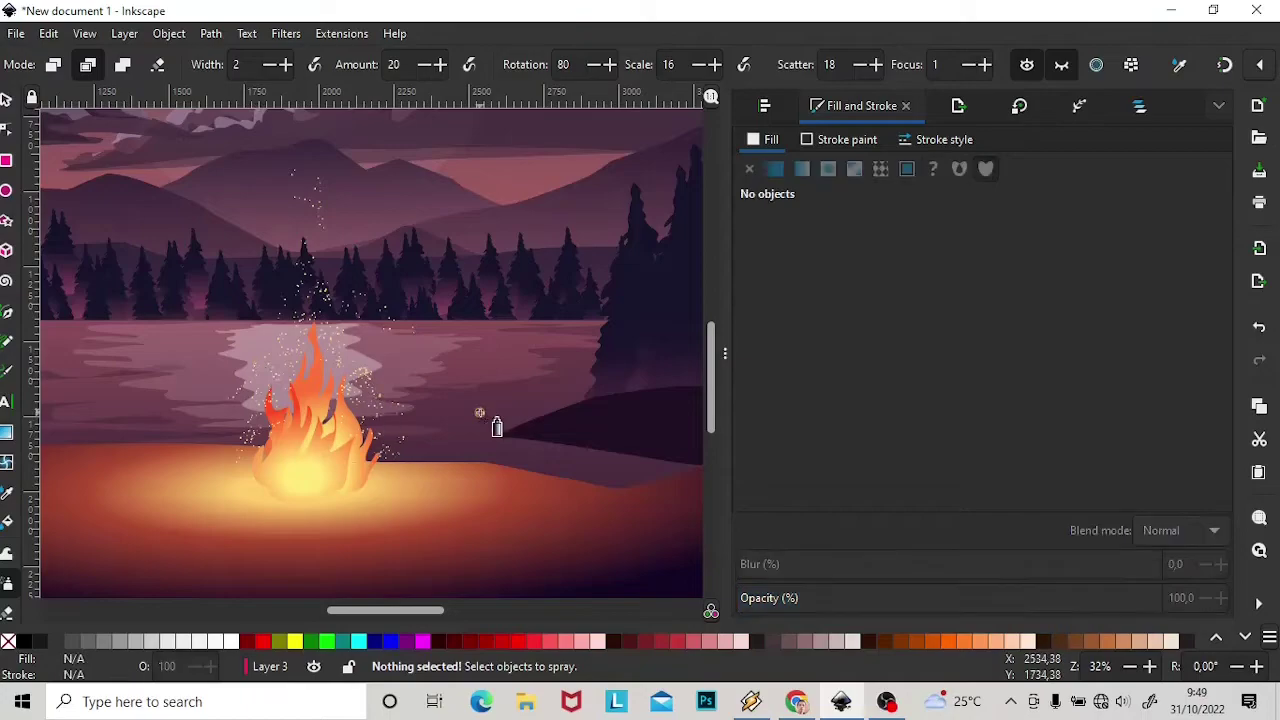
{"action": "key", "text": "s"}
{"action": "key", "text": "minus"}
{"action": "key", "text": "minus"}
{"action": "key", "text": "Tab"}
Draw a log shape with the Pen tool beneath the campfire.
{"action": "key", "text": "Escape"}
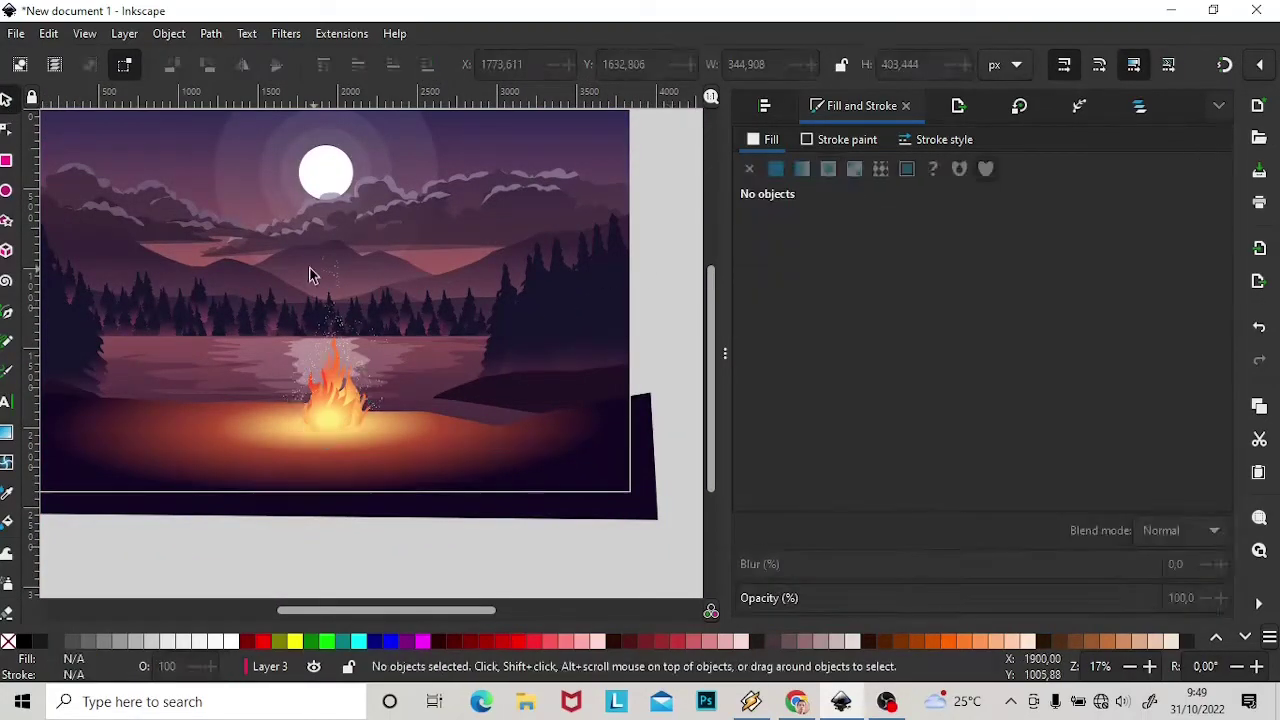
{"action": "left_click", "coordinate": [1149, 667]}
{"action": "key", "text": "p"}
{"action": "key", "text": "b"}
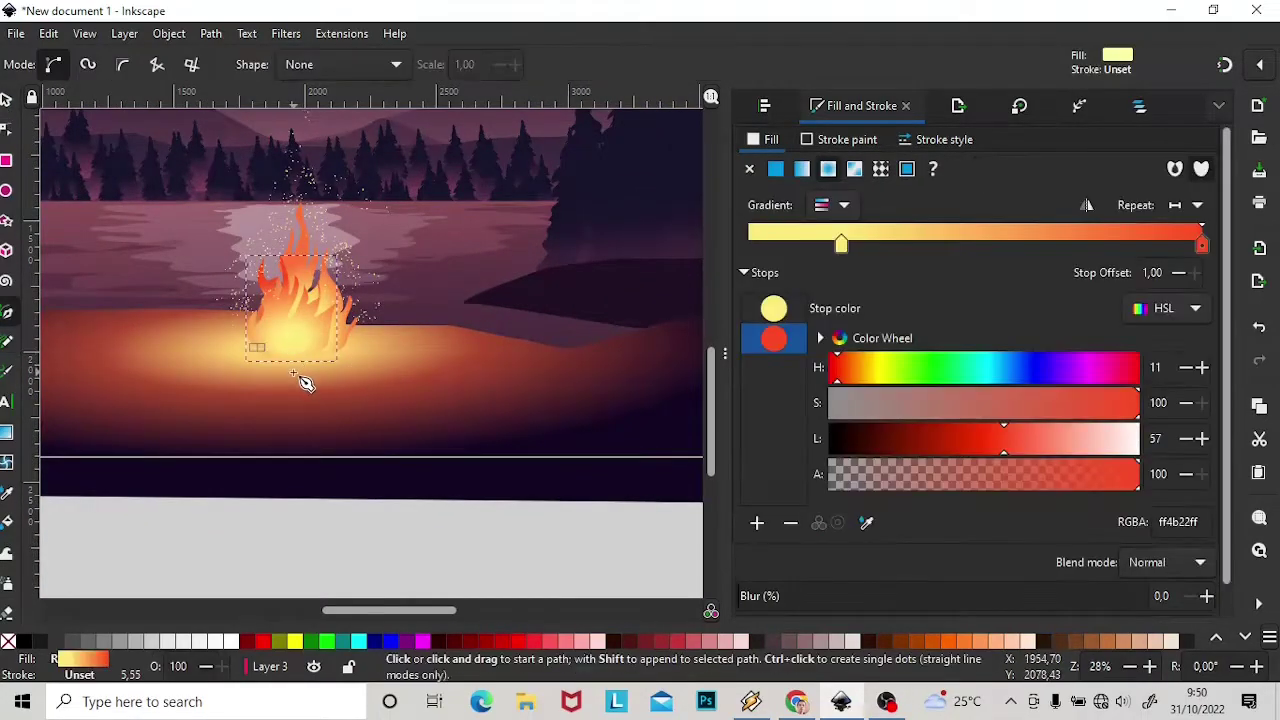
{"action": "left_click", "coordinate": [294, 365]}
{"action": "left_click", "coordinate": [373, 354]}
{"action": "key", "text": "Return"}
{"action": "left_click", "coordinate": [6, 97]}
Fill the log with a linear gradient from orange to dark red.
{"action": "left_click", "coordinate": [371, 366]}
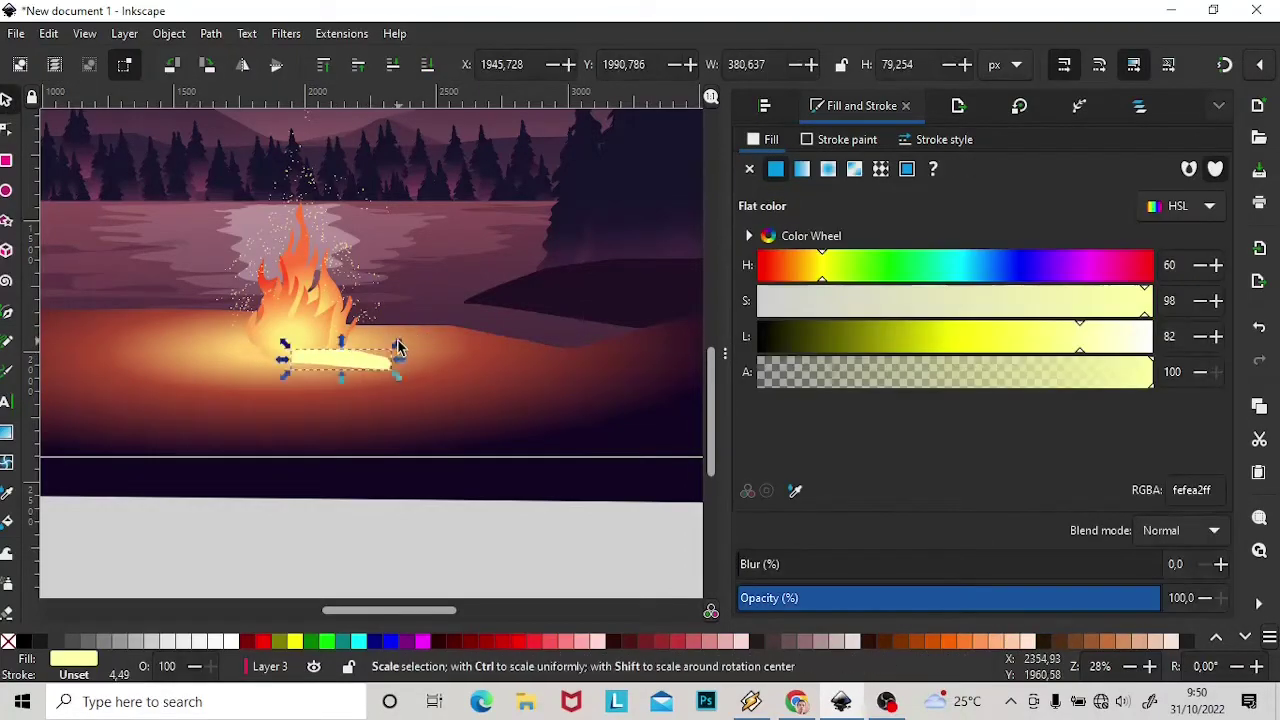
{"action": "left_click", "coordinate": [801, 168]}
{"action": "left_click", "coordinate": [847, 369]}
{"action": "left_click_drag", "start_coordinate": [1080, 438], "coordinate": [862, 438]}
{"action": "left_click", "coordinate": [773, 308]}
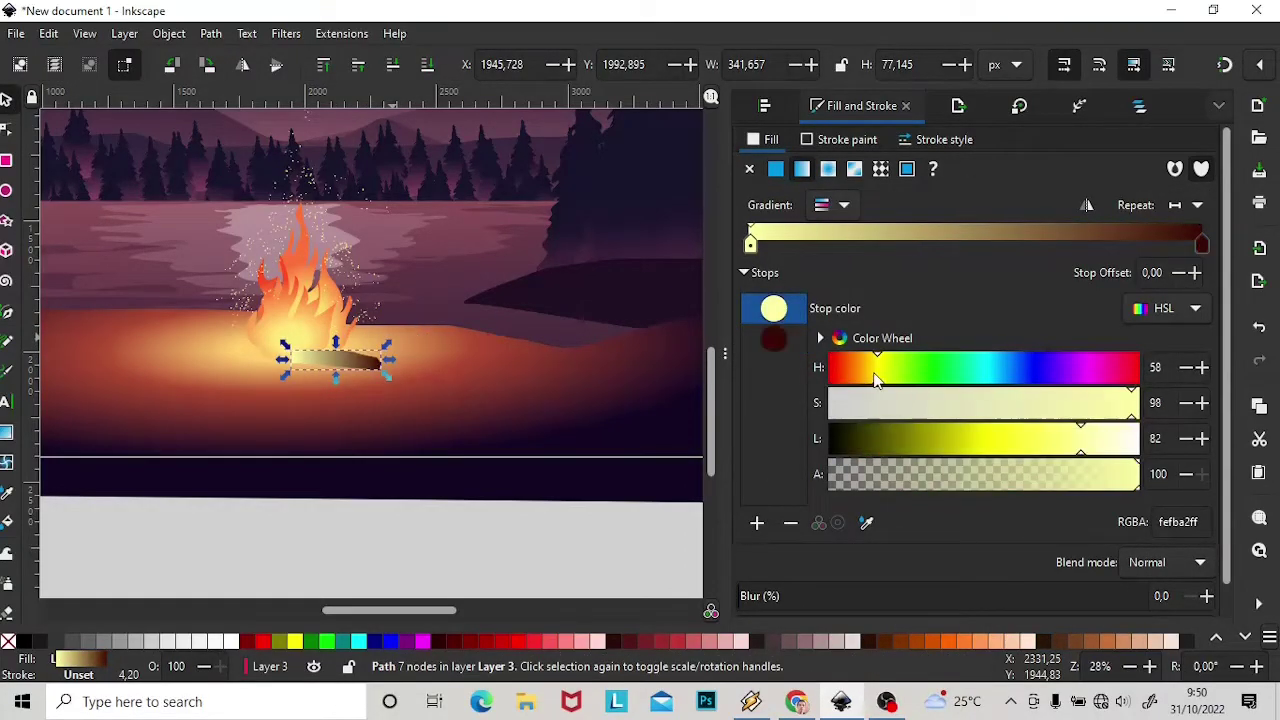
{"action": "left_click_drag", "start_coordinate": [871, 367], "coordinate": [857, 367]}
{"action": "key", "text": "g"}
{"action": "left_click", "coordinate": [337, 366]}
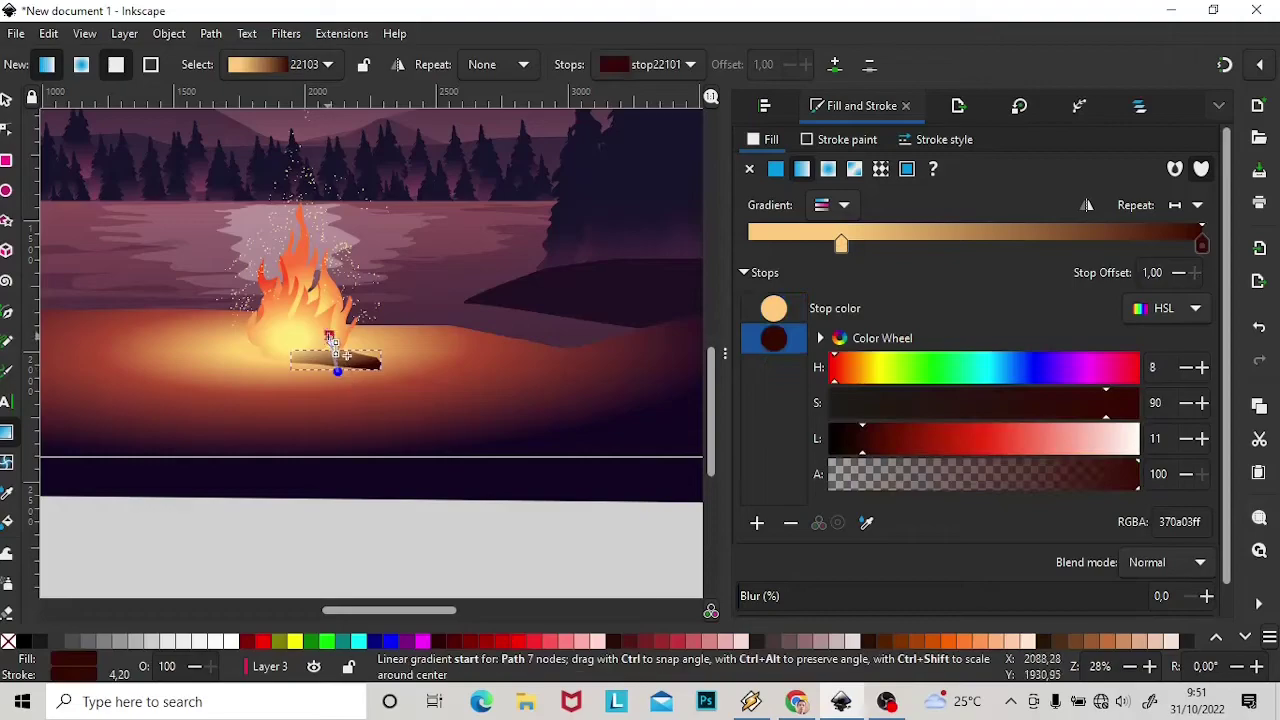
{"action": "key", "text": "s"}
Move the log under the fire, then duplicate and tilt the copy to cross it.
{"action": "left_click", "coordinate": [362, 370]}
{"action": "mouse_move", "coordinate": [358, 370]}
{"action": "left_mouse_down"}
{"action": "mouse_move", "coordinate": [275, 380]}
{"action": "mouse_move", "coordinate": [308, 343]}
{"action": "mouse_move", "coordinate": [279, 368]}
{"action": "left_mouse_up"}
{"action": "left_click", "coordinate": [48, 33]}
{"action": "left_click", "coordinate": [91, 366]}
{"action": "key", "text": "Escape"}
{"action": "key", "text": "minus"}
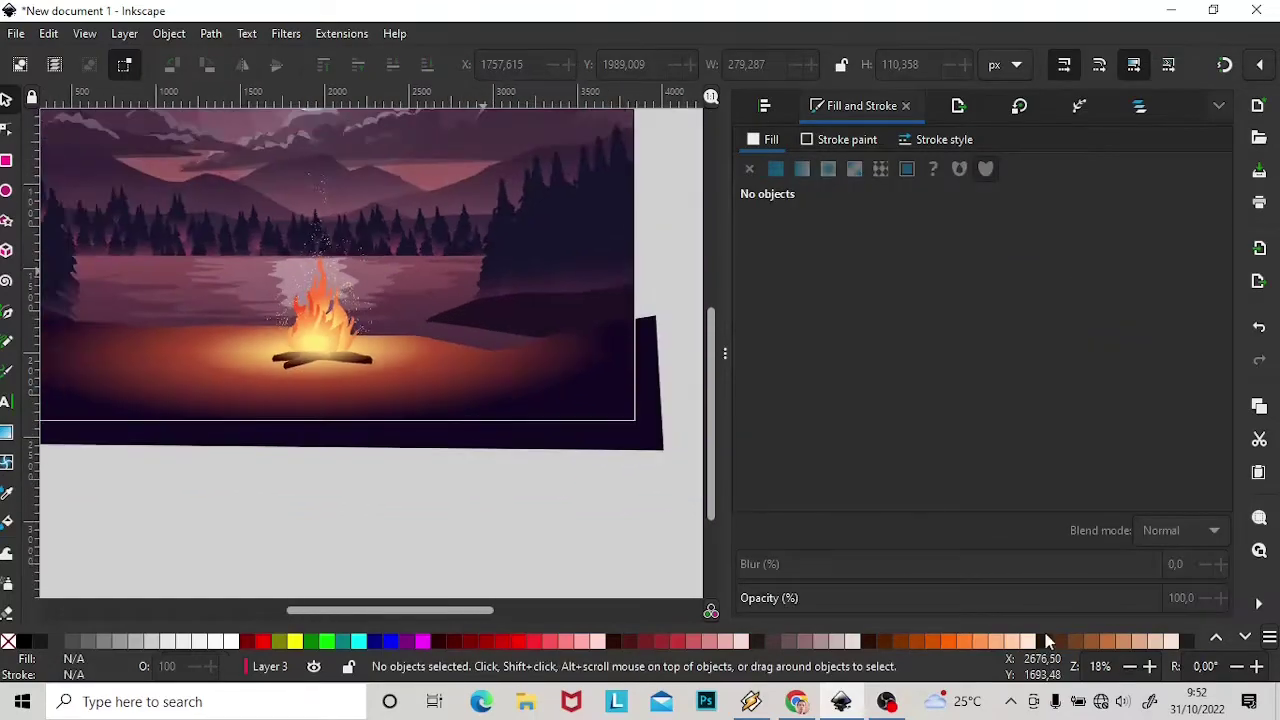
{"action": "left_click_drag", "start_coordinate": [462, 611], "coordinate": [450, 617]}
{"action": "key", "text": "minus"}
Draw a rectangle centred on the page and clip the whole scene to it.
{"action": "left_click", "coordinate": [1135, 105]}
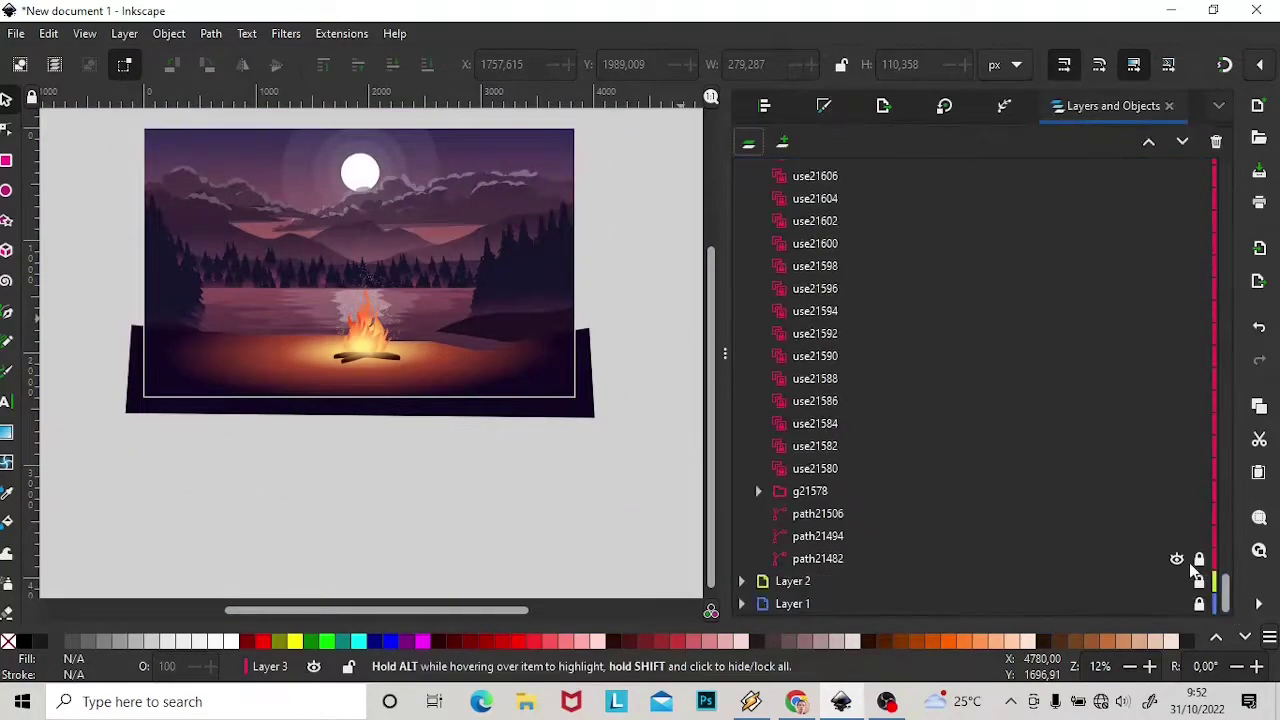
{"action": "key", "text": "r"}
{"action": "left_click_drag", "start_coordinate": [144, 128], "coordinate": [577, 386]}
{"action": "scroll", "coordinate": [657, 394], "scroll_direction": "up", "scroll_amount": 2}
{"action": "left_click_drag", "start_coordinate": [560, 470], "coordinate": [260, 352]}
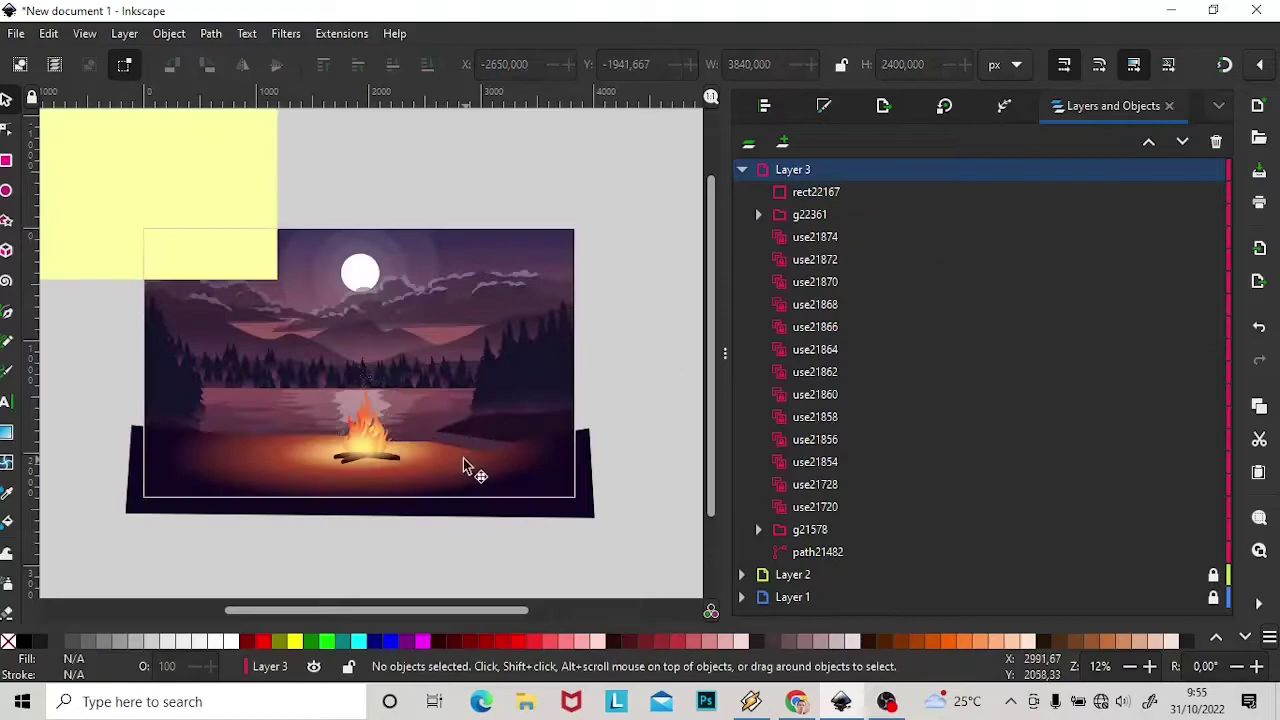
{"action": "left_click", "coordinate": [555, 270]}
{"action": "key", "text": "ctrl+shift+a"}
{"action": "key", "text": "ctrl+a"}
{"action": "left_click", "coordinate": [169, 33]}
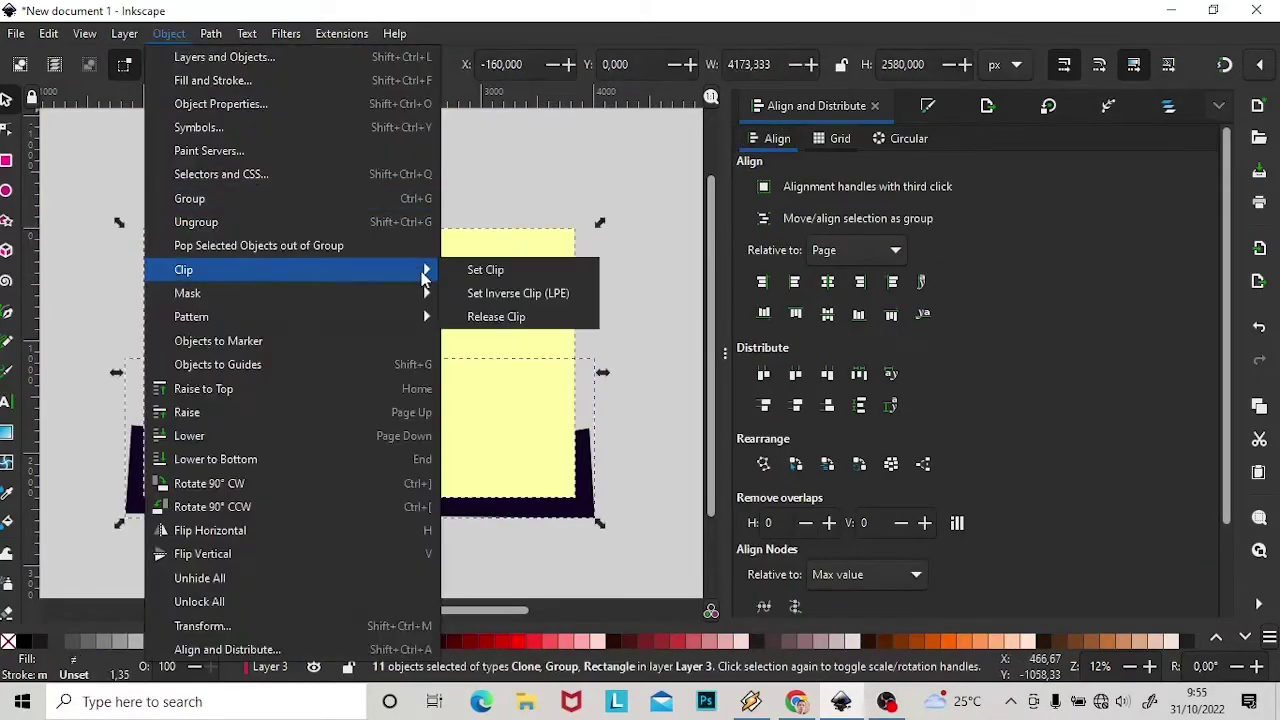
{"action": "left_click", "coordinate": [494, 268]}
Add a new layer named Layer 4 for further drawing.
{"action": "left_click", "coordinate": [1167, 105]}
{"action": "left_click", "coordinate": [782, 142]}
{"action": "left_click", "coordinate": [714, 417]}
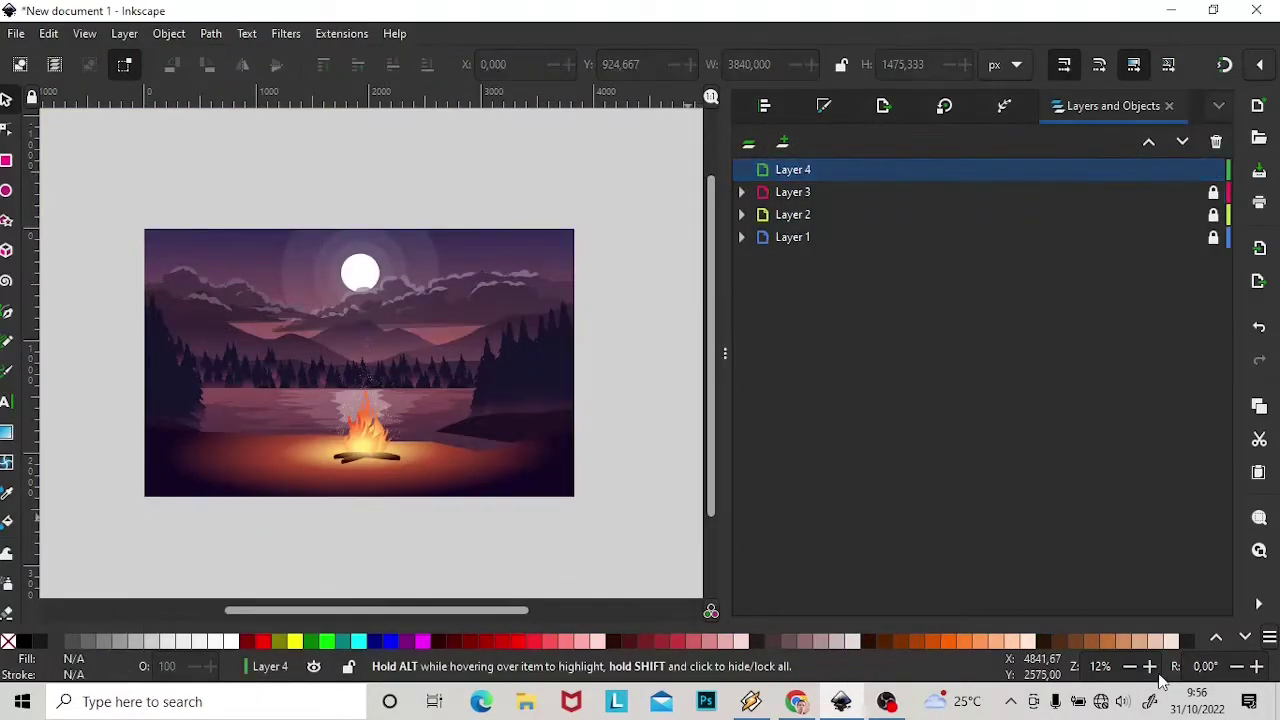
{"action": "key", "text": "plus"}
{"action": "scroll", "coordinate": [452, 612], "scroll_direction": "left", "scroll_amount": 2}
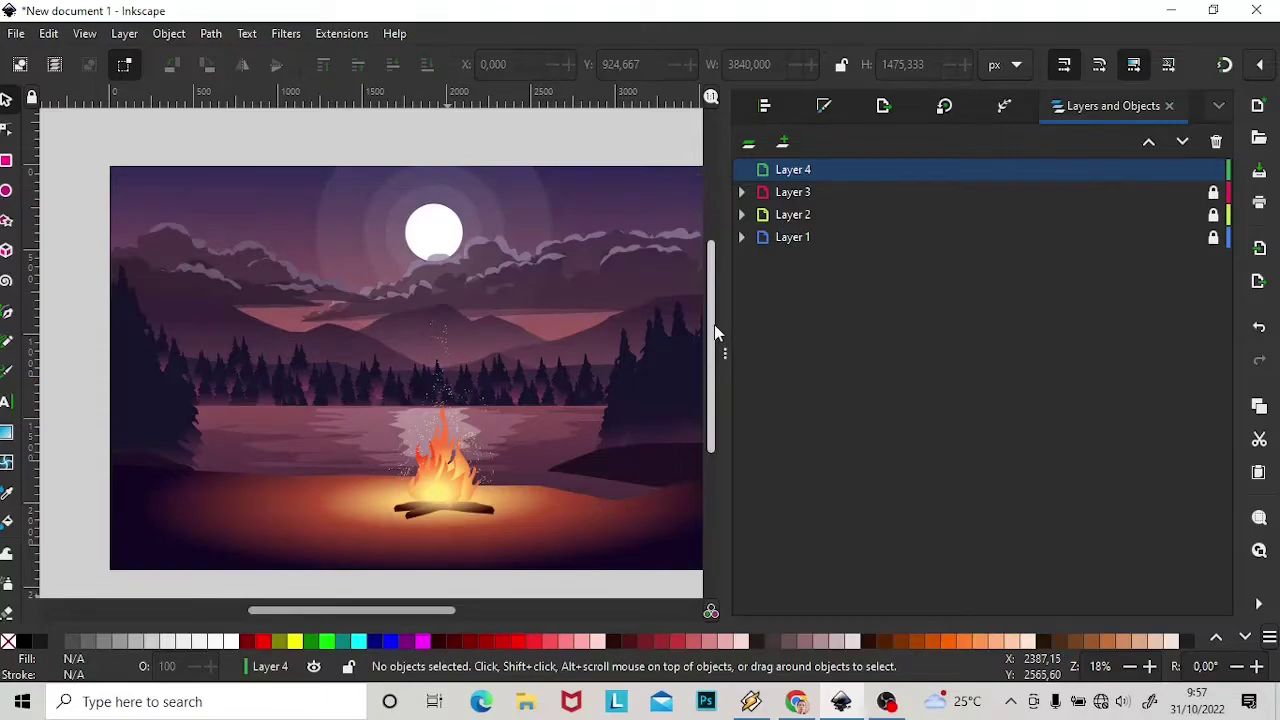
{"action": "left_click", "coordinate": [7, 341]}
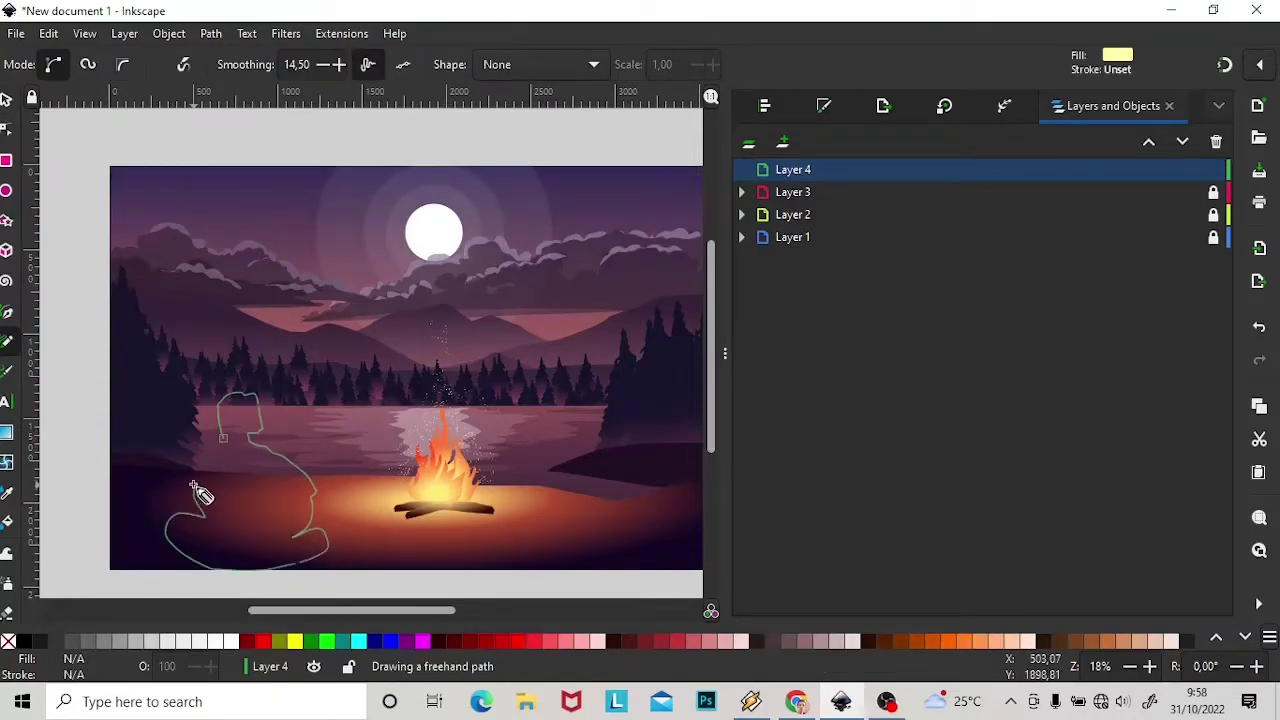
Draw a seated figure left of the fire, fill it near-black (0a0013), and nudge it closer.
{"action": "left_click_drag", "start_coordinate": [197, 490], "coordinate": [200, 495]}
{"action": "key", "text": "s"}
{"action": "key", "text": "ctrl+shift+f"}
{"action": "left_click_drag", "start_coordinate": [860, 337], "coordinate": [781, 343]}
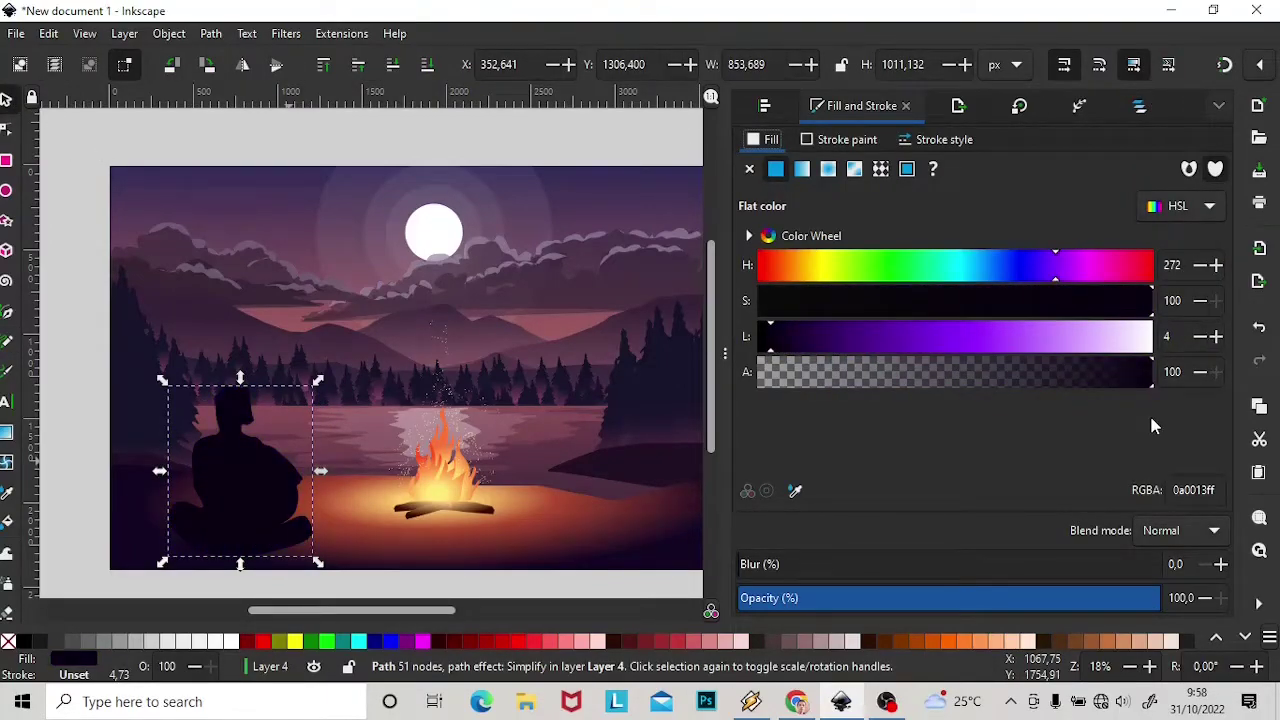
{"action": "scroll", "coordinate": [300, 380], "scroll_direction": "down", "scroll_amount": 3}
{"action": "left_click_drag", "start_coordinate": [287, 308], "coordinate": [362, 308]}
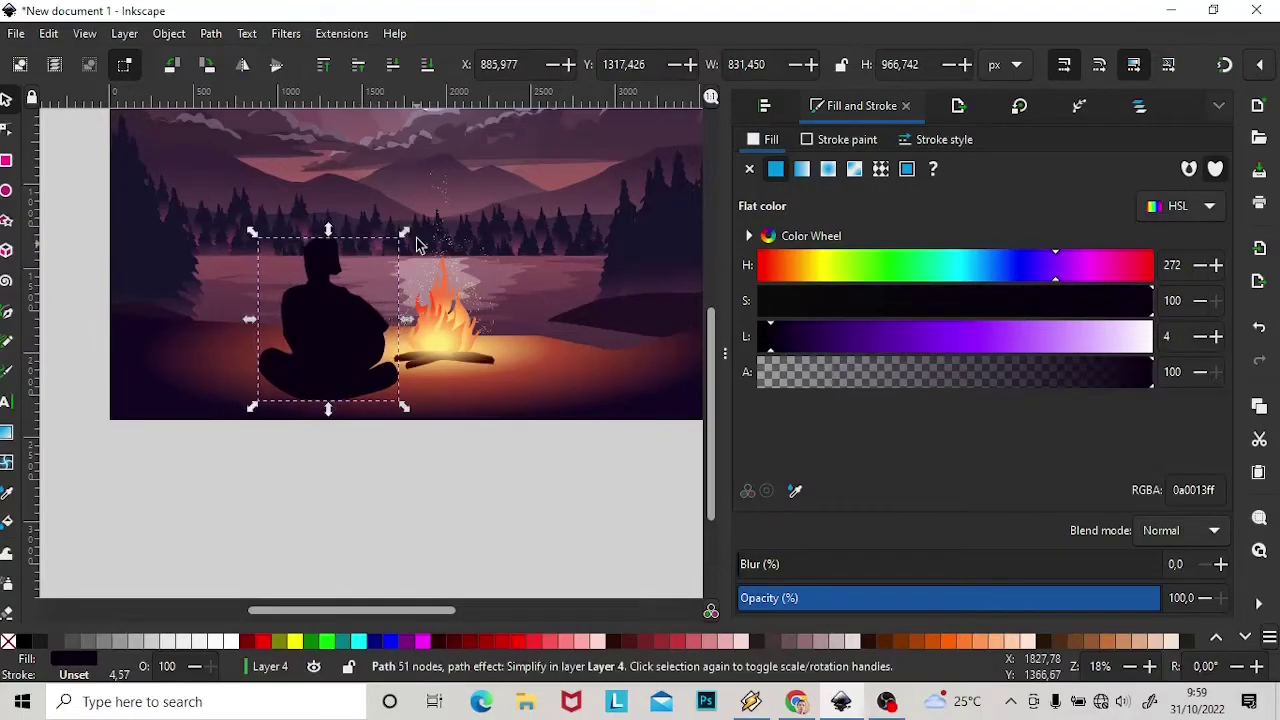
{"action": "left_click", "coordinate": [465, 519]}
{"action": "scroll", "coordinate": [626, 565], "scroll_direction": "up", "scroll_amount": 2}
{"action": "left_click_drag", "start_coordinate": [343, 430], "coordinate": [355, 447]}
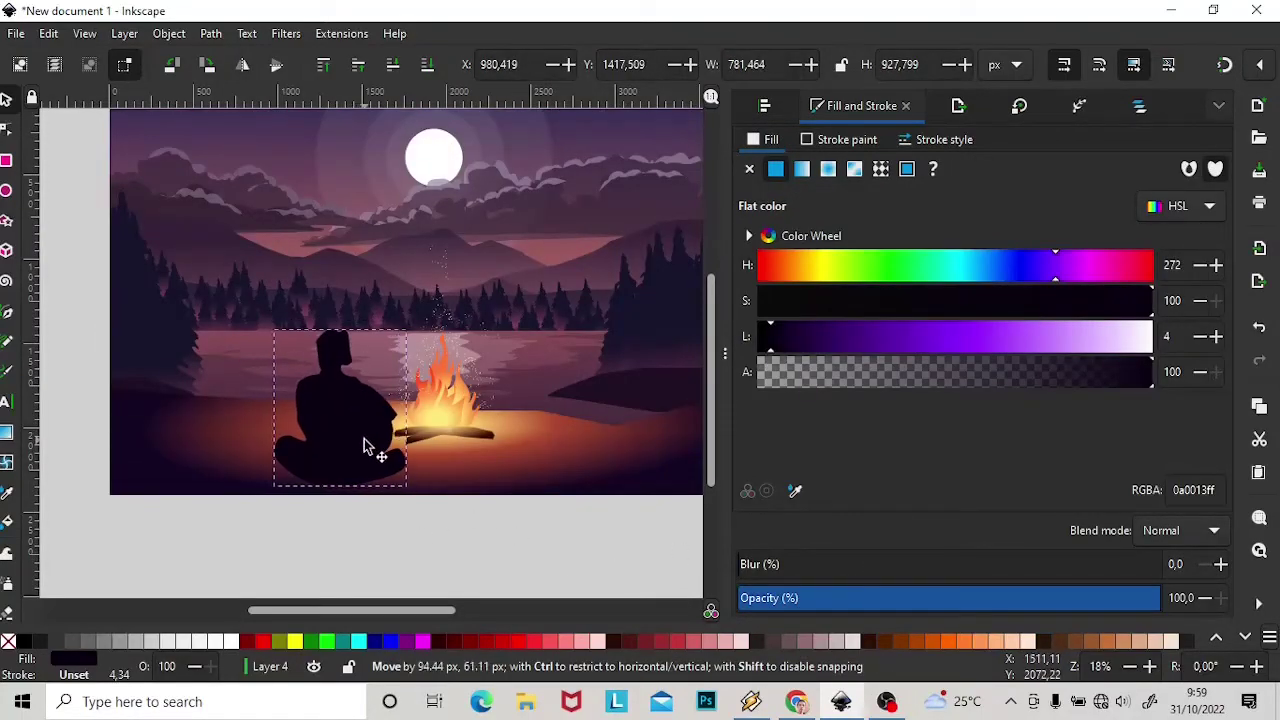
{"action": "key", "text": "plus"}
Draw the guitar neck and headstock extending left from the figure.
{"action": "key", "text": "b"}
{"action": "left_click", "coordinate": [226, 404]}
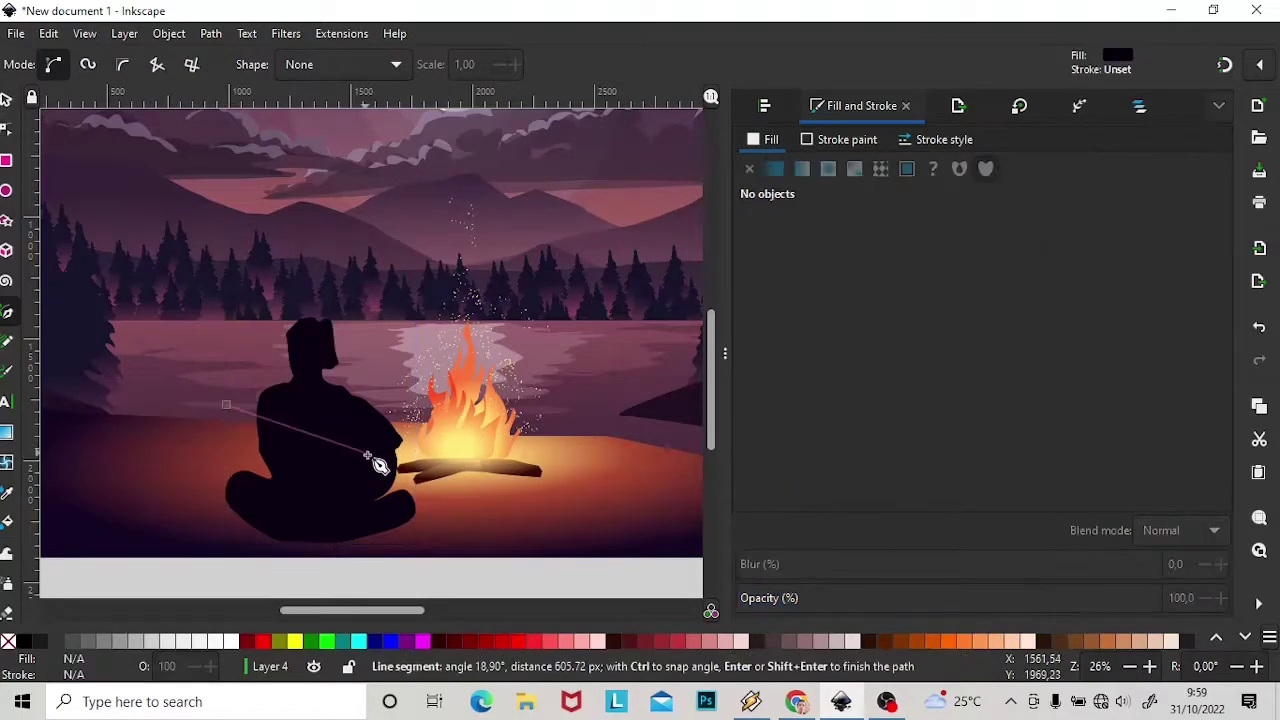
{"action": "left_click", "coordinate": [229, 410]}
{"action": "scroll", "coordinate": [200, 400], "scroll_direction": "up", "scroll_amount": 3}
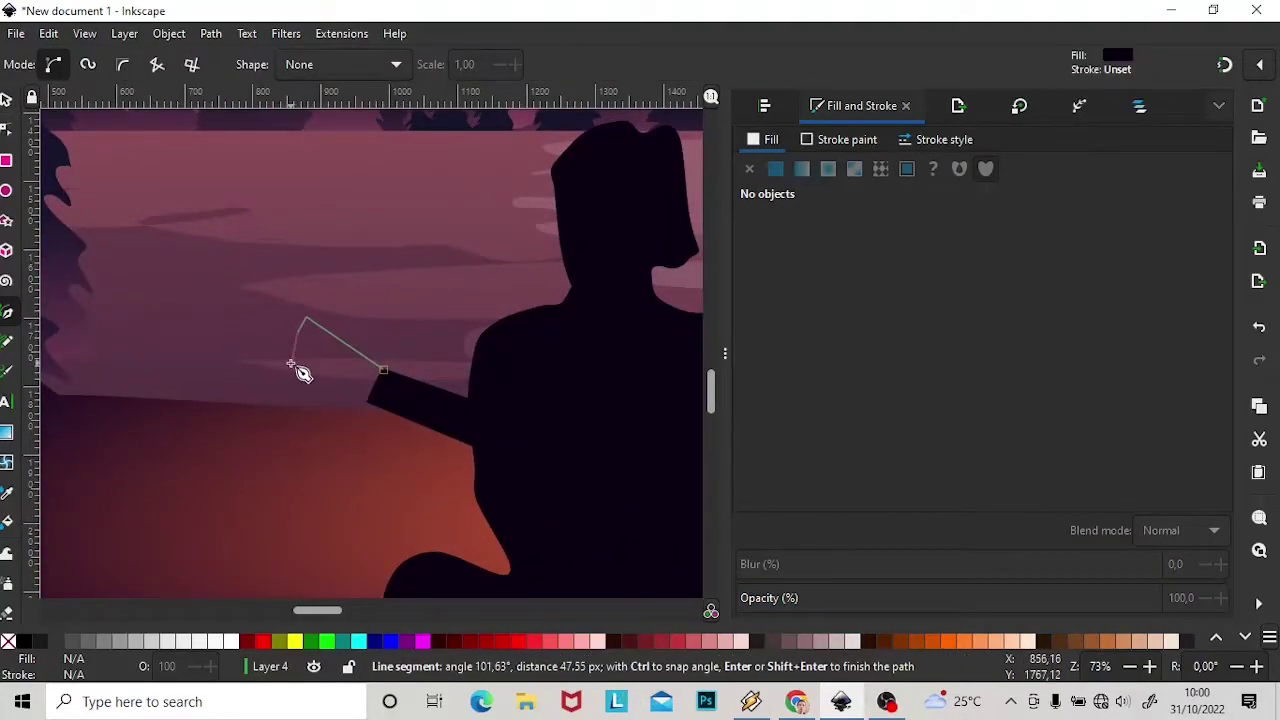
{"action": "double_click", "coordinate": [372, 403]}
{"action": "key", "text": "n"}
{"action": "left_click", "coordinate": [258, 329]}
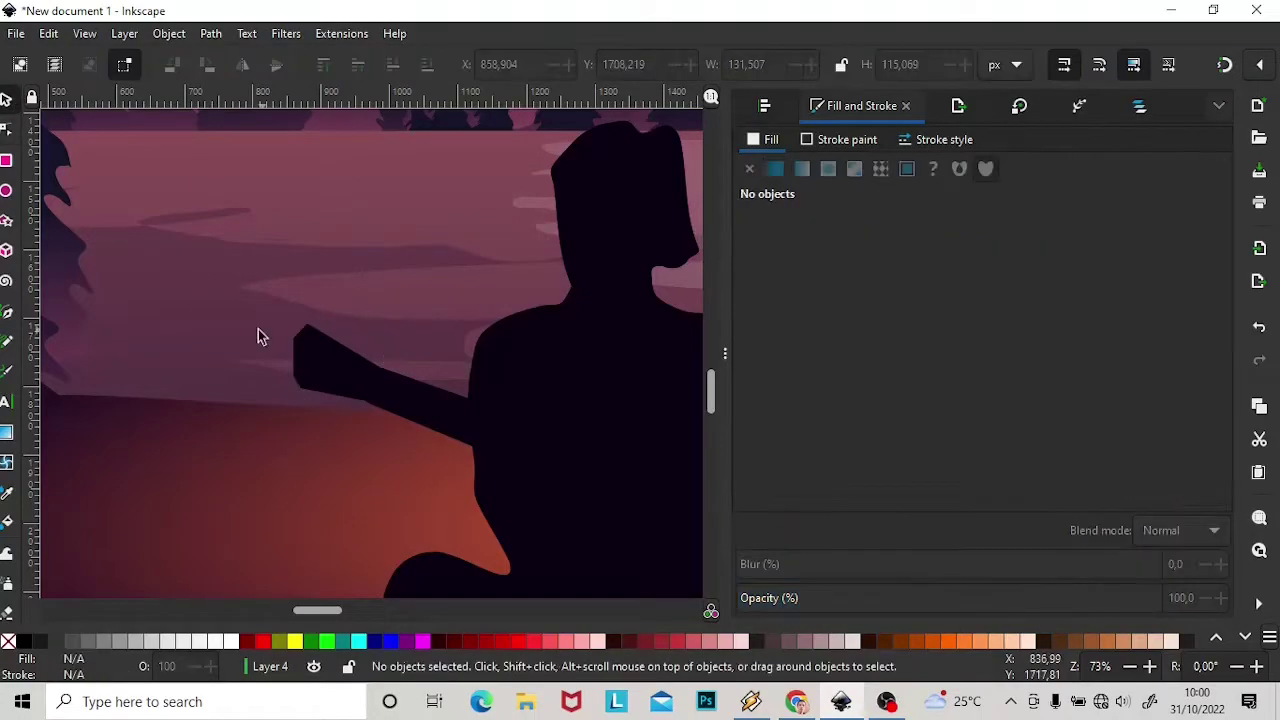
{"action": "scroll", "coordinate": [380, 352], "scroll_direction": "up", "scroll_amount": 3}
Draw a peg stem and a round peg knob on the guitar head.
{"action": "key", "text": "b"}
{"action": "left_click", "coordinate": [347, 340]}
{"action": "key", "text": "Return"}
{"action": "left_click", "coordinate": [6, 190]}
{"action": "left_click_drag", "start_coordinate": [343, 338], "coordinate": [357, 357]}
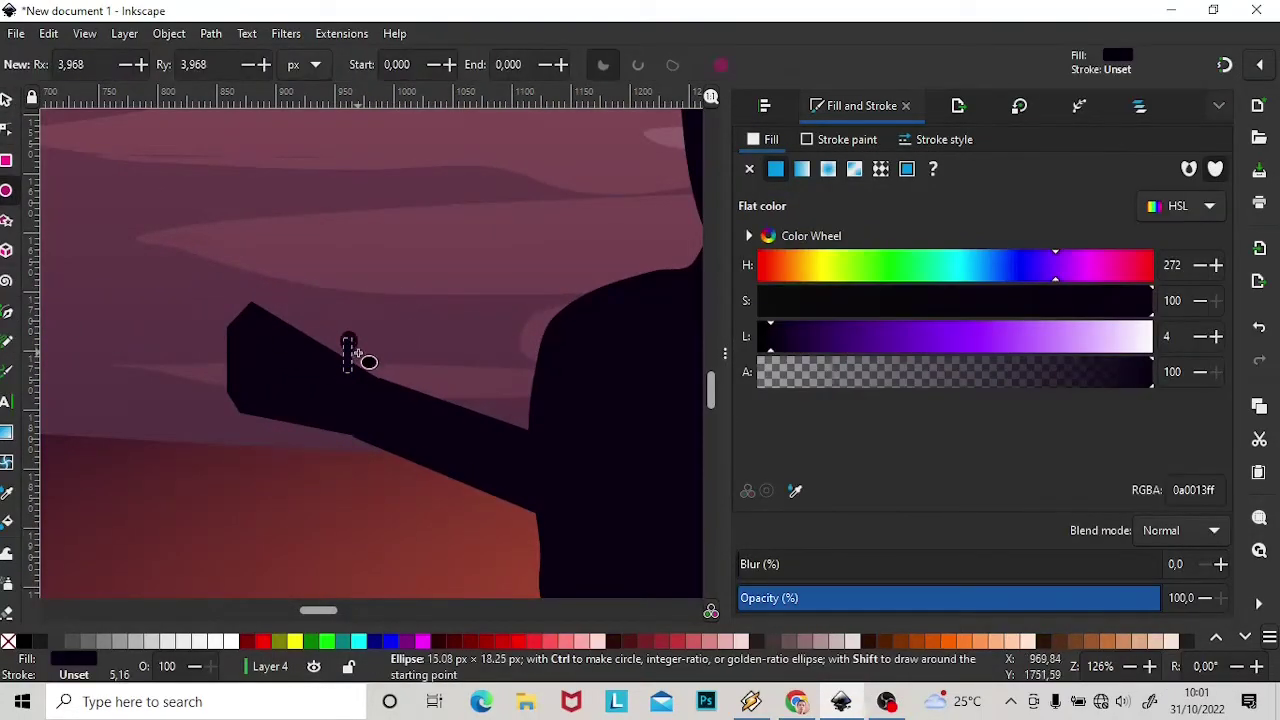
{"action": "key", "text": "s"}
{"action": "scroll", "coordinate": [383, 340], "scroll_direction": "up", "scroll_amount": 2}
Duplicate the peg knob and stem and place the copy along the guitar head.
{"action": "left_click", "coordinate": [594, 264]}
{"action": "left_click", "coordinate": [330, 356]}
{"action": "scroll", "coordinate": [388, 340], "scroll_direction": "up", "scroll_amount": 2}
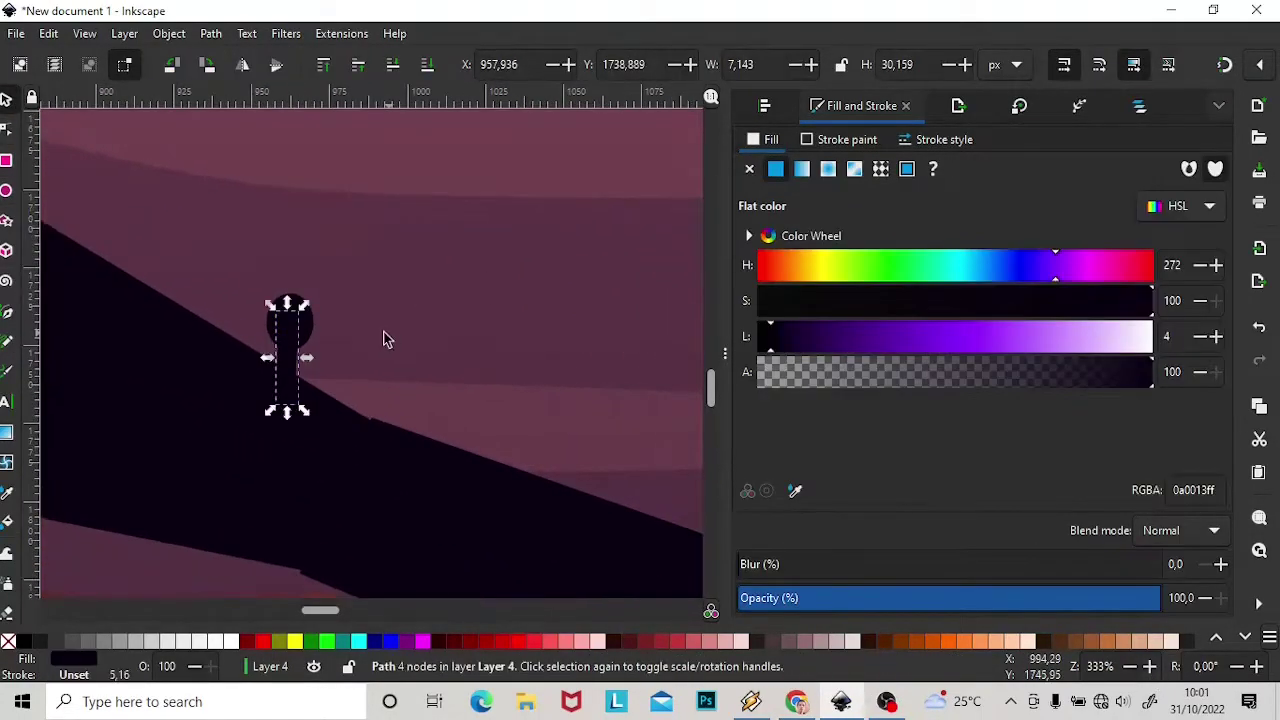
{"action": "left_click", "coordinate": [48, 33]}
{"action": "left_click", "coordinate": [88, 291]}
{"action": "scroll", "coordinate": [300, 330], "scroll_direction": "down", "scroll_amount": 2}
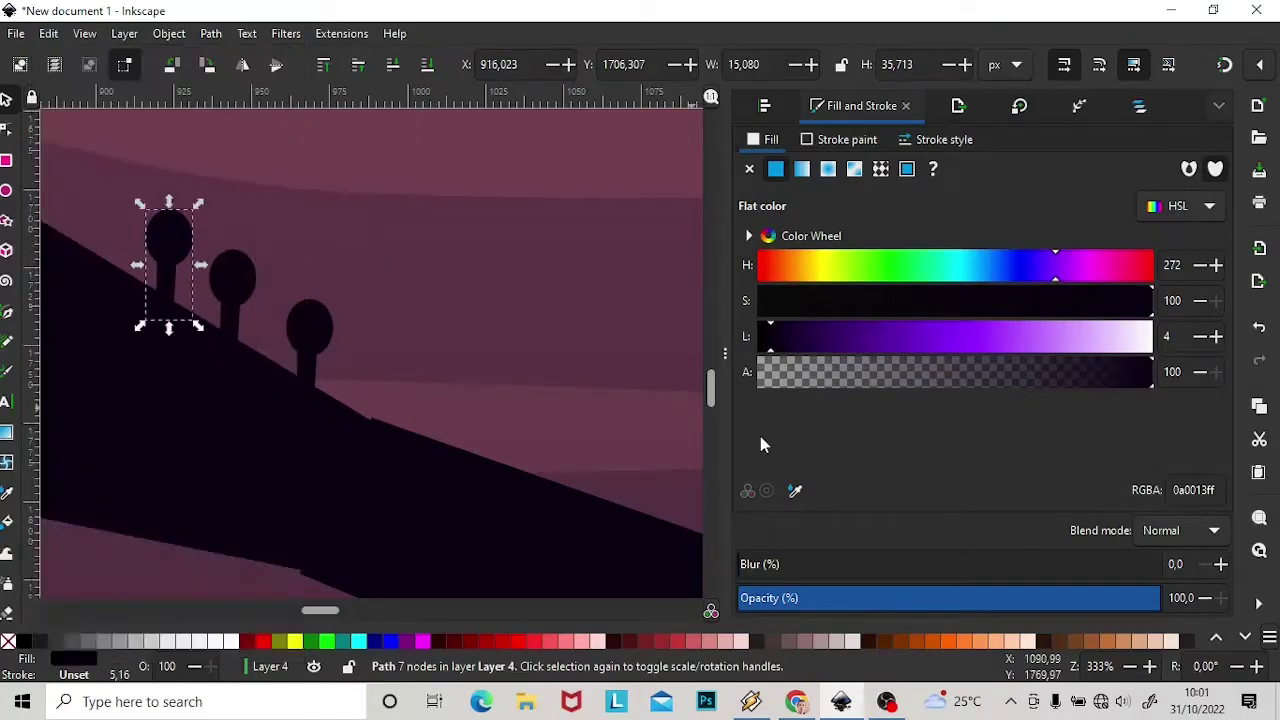
{"action": "left_click", "coordinate": [240, 255]}
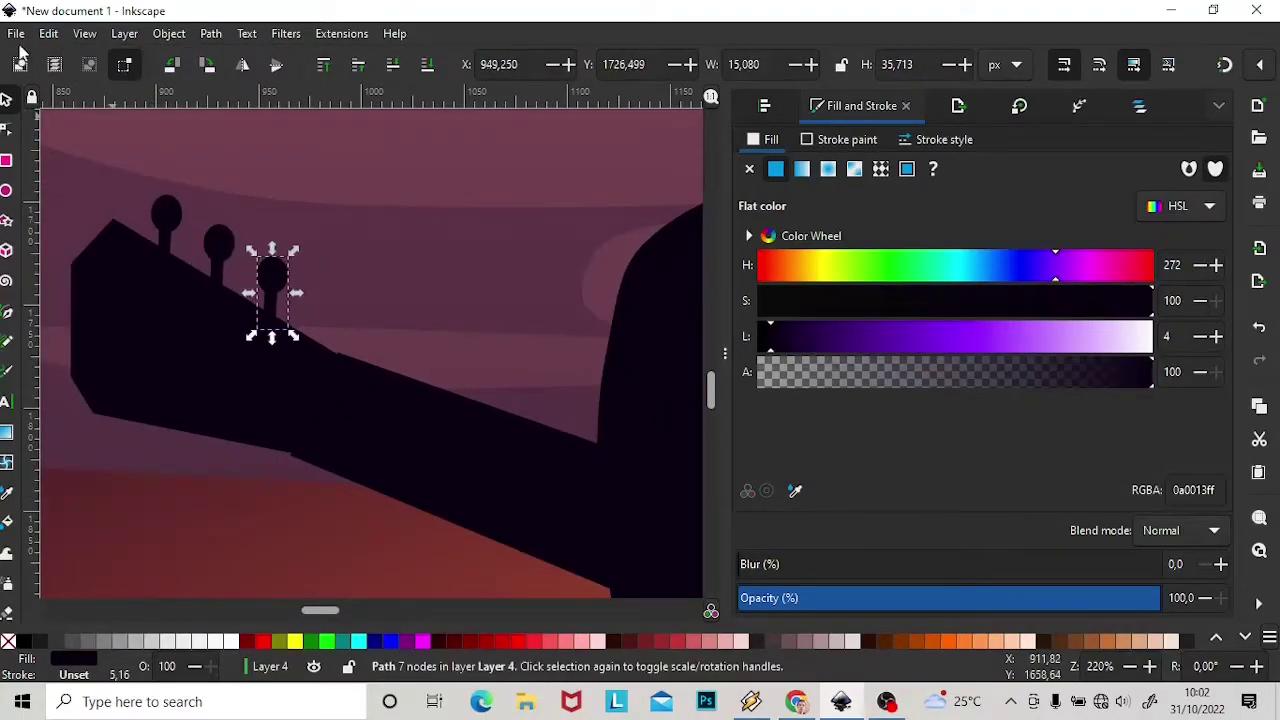
Add more peg copies, one flipped below the neck, completing three tuning pegs.
{"action": "key", "text": "ctrl+d"}
{"action": "mouse_move", "coordinate": [166, 230]}
{"action": "left_mouse_down"}
{"action": "mouse_move", "coordinate": [166, 440]}
{"action": "mouse_move", "coordinate": [228, 470]}
{"action": "mouse_move", "coordinate": [250, 463]}
{"action": "left_mouse_up"}
{"action": "left_click", "coordinate": [169, 33]}
{"action": "left_click", "coordinate": [214, 528]}
{"action": "key", "text": "ctrl+d"}
{"action": "left_click", "coordinate": [452, 240]}
Reshape the head outline's nodes to refine the facial profile.
{"action": "scroll", "coordinate": [540, 450], "scroll_direction": "down", "scroll_amount": 5}
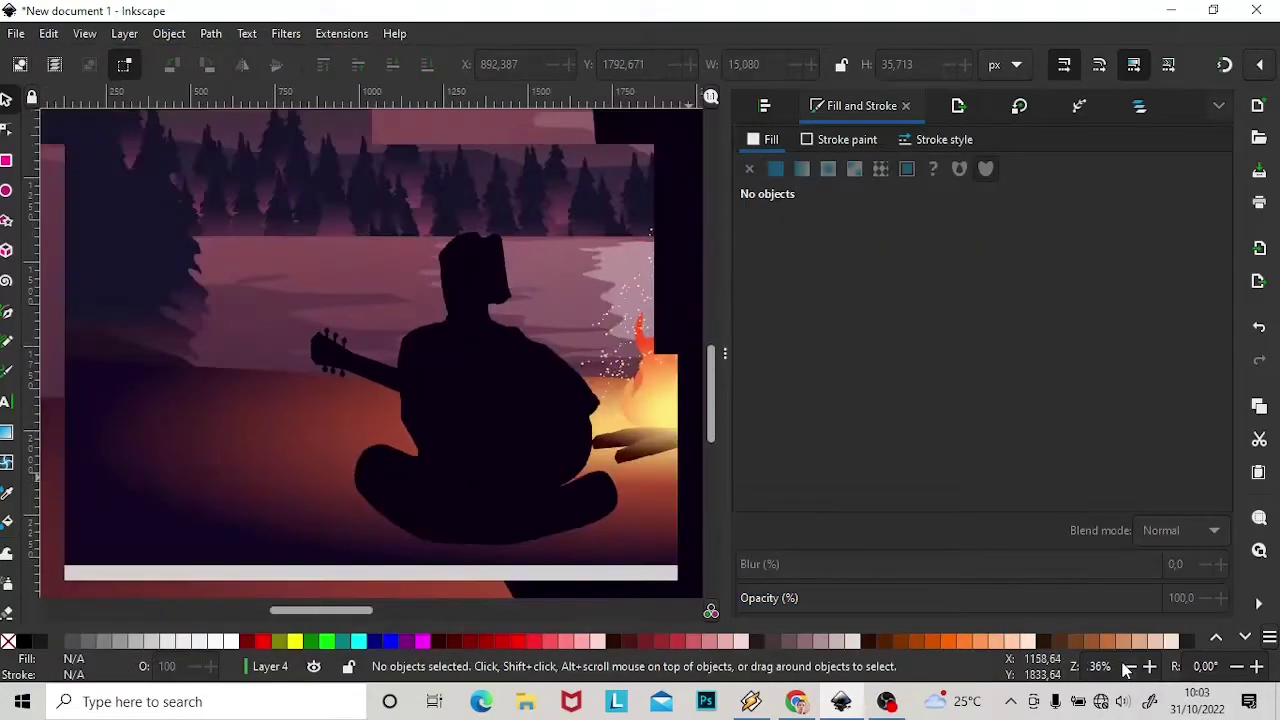
{"action": "scroll", "coordinate": [619, 543], "scroll_direction": "down", "scroll_amount": 1}
{"action": "scroll", "coordinate": [426, 551], "scroll_direction": "up", "scroll_amount": 3}
{"action": "scroll", "coordinate": [426, 551], "scroll_direction": "left", "scroll_amount": 3}
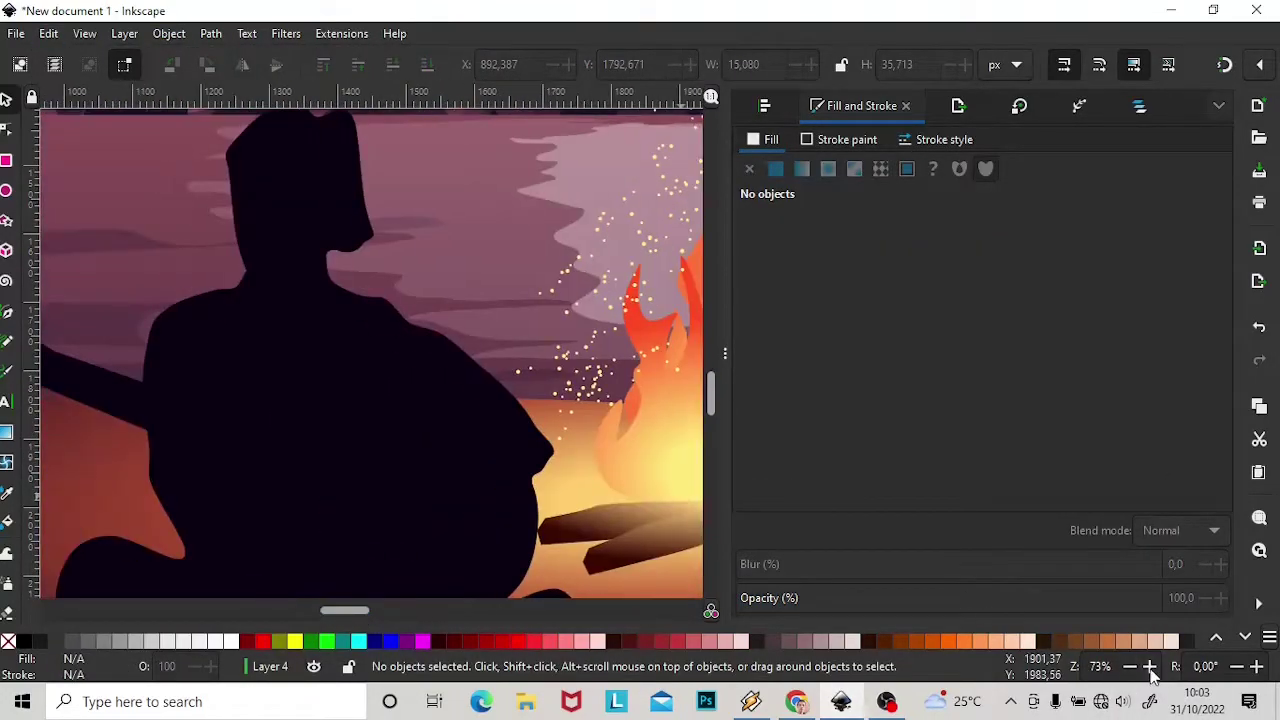
{"action": "scroll", "coordinate": [316, 232], "scroll_direction": "up", "scroll_amount": 2}
{"action": "double_click", "coordinate": [316, 232]}
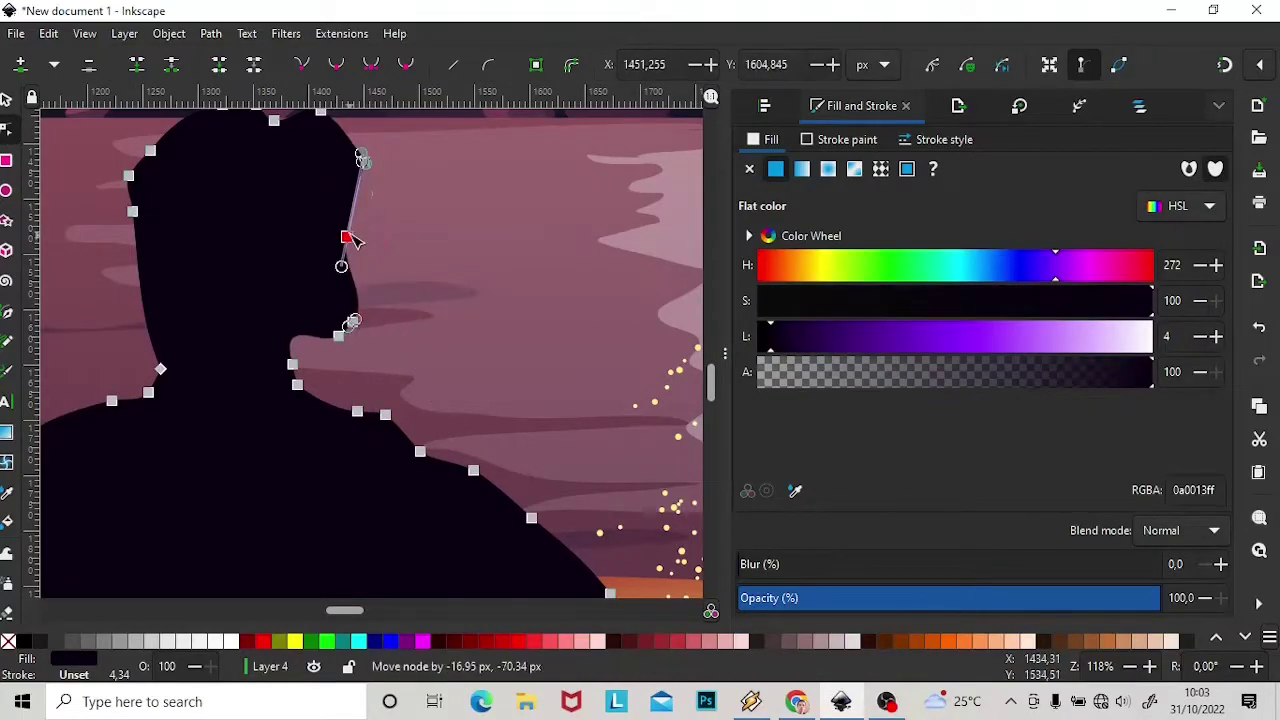
{"action": "left_click", "coordinate": [133, 212]}
{"action": "scroll", "coordinate": [280, 268], "scroll_direction": "up", "scroll_amount": 3}
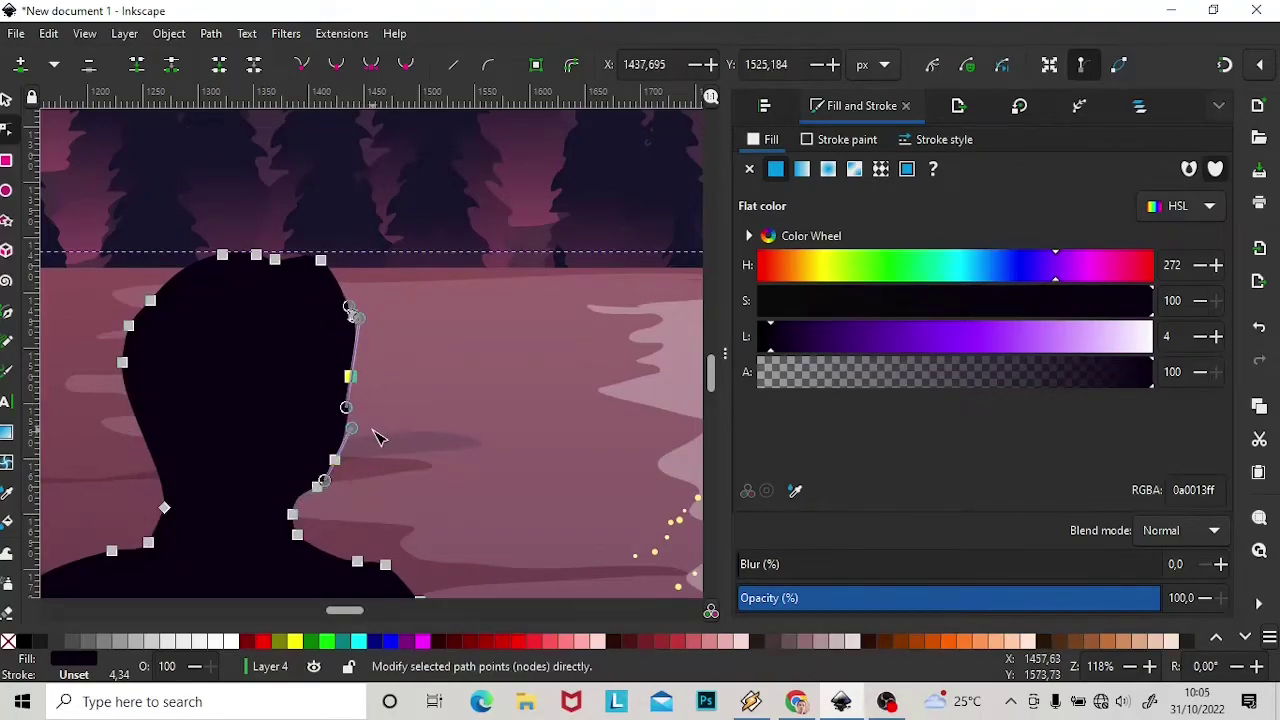
{"action": "key", "text": "s"}
{"action": "key", "text": "Escape"}
{"action": "key", "text": "5"}
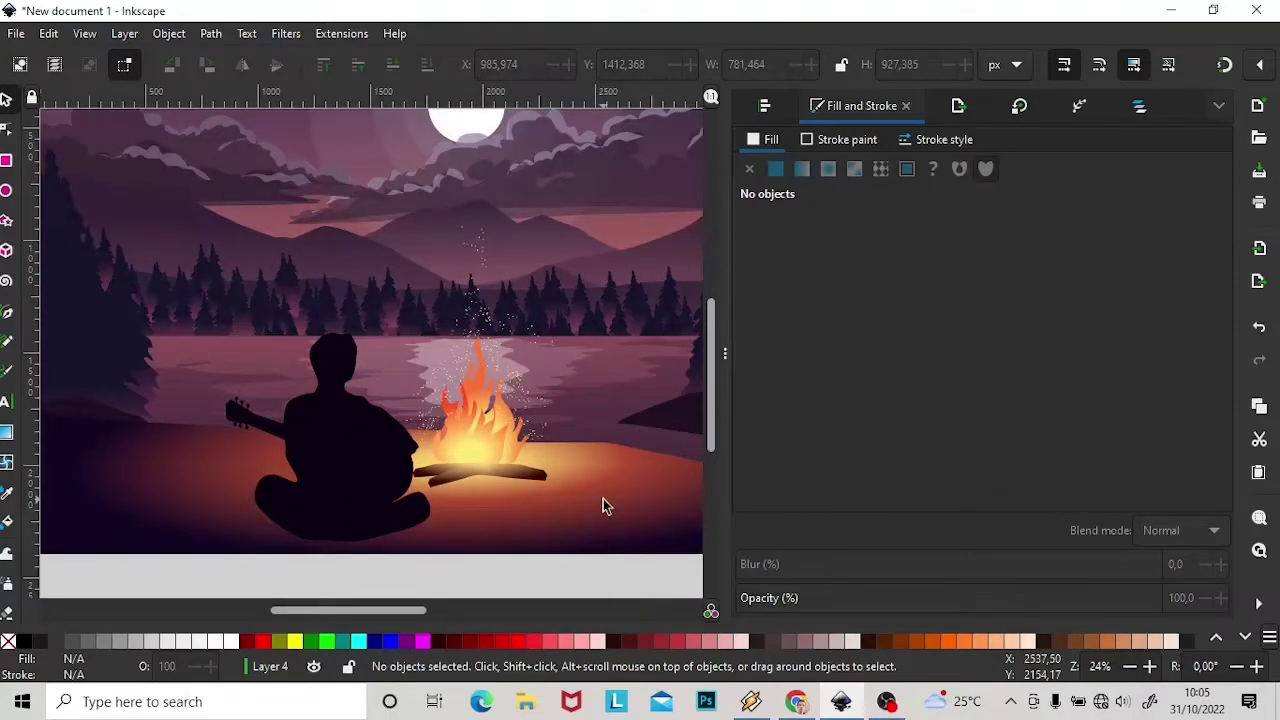
Drag a torso node on the silhouette to smooth the lower body outline.
{"action": "scroll", "coordinate": [603, 505], "scroll_direction": "up", "scroll_amount": 3}
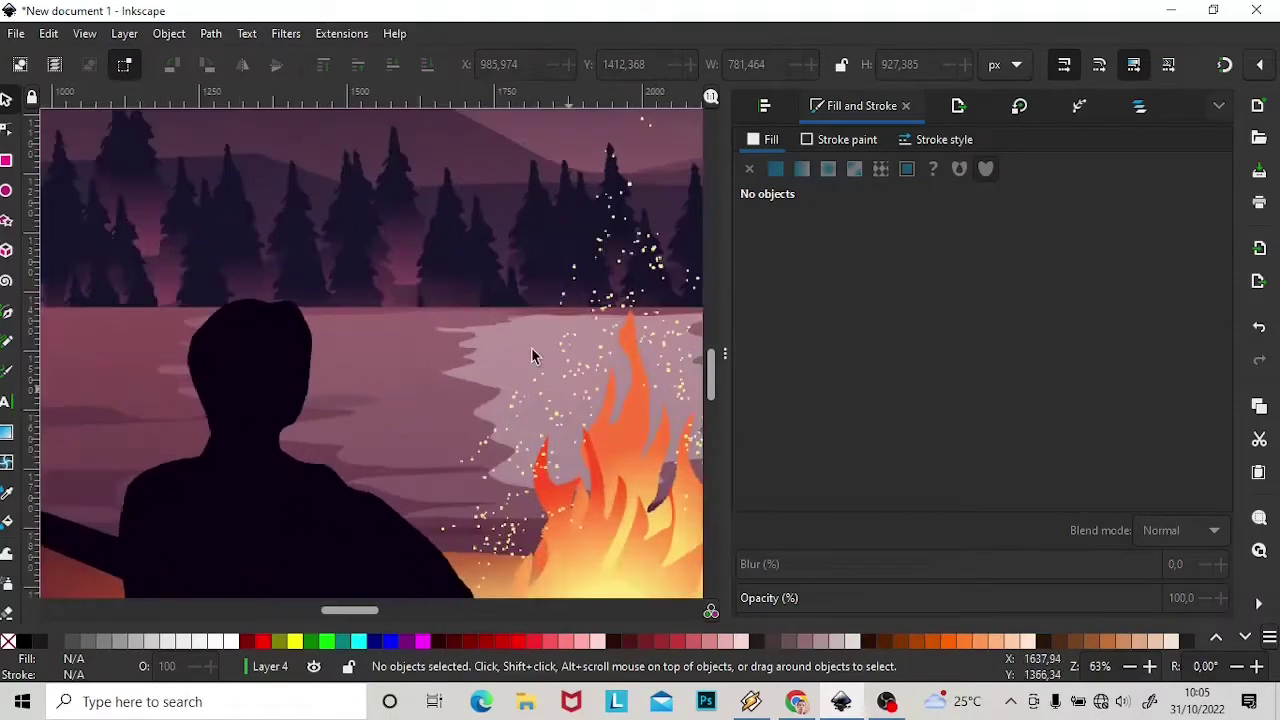
{"action": "left_click", "coordinate": [149, 266]}
{"action": "key", "text": "n"}
{"action": "left_click", "coordinate": [1149, 668]}
{"action": "left_click_drag", "start_coordinate": [438, 427], "coordinate": [437, 415]}
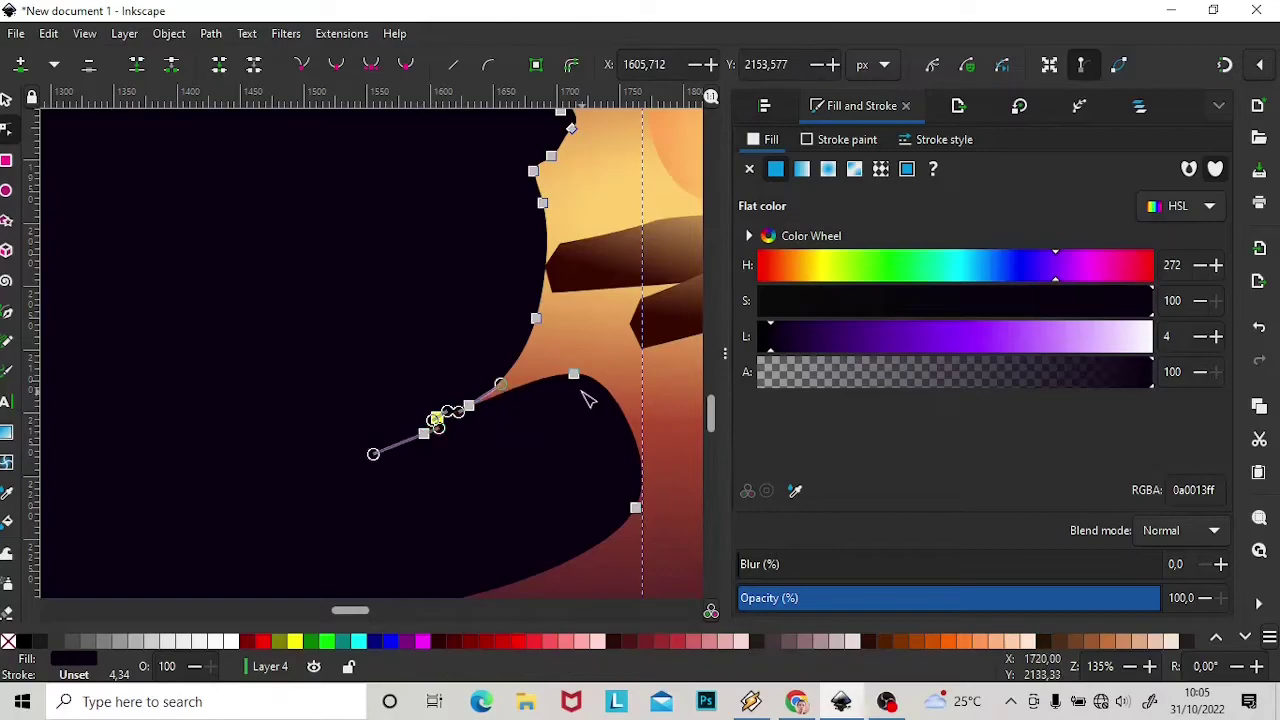
{"action": "scroll", "coordinate": [588, 400], "scroll_direction": "down", "scroll_amount": 3}
{"action": "key", "text": "s"}
{"action": "key", "text": "Escape"}
{"action": "scroll", "coordinate": [393, 172], "scroll_direction": "down", "scroll_amount": 3}
Draw a freehand orange glow shape beside the guitarist and make it mostly transparent.
{"action": "key", "text": "p"}
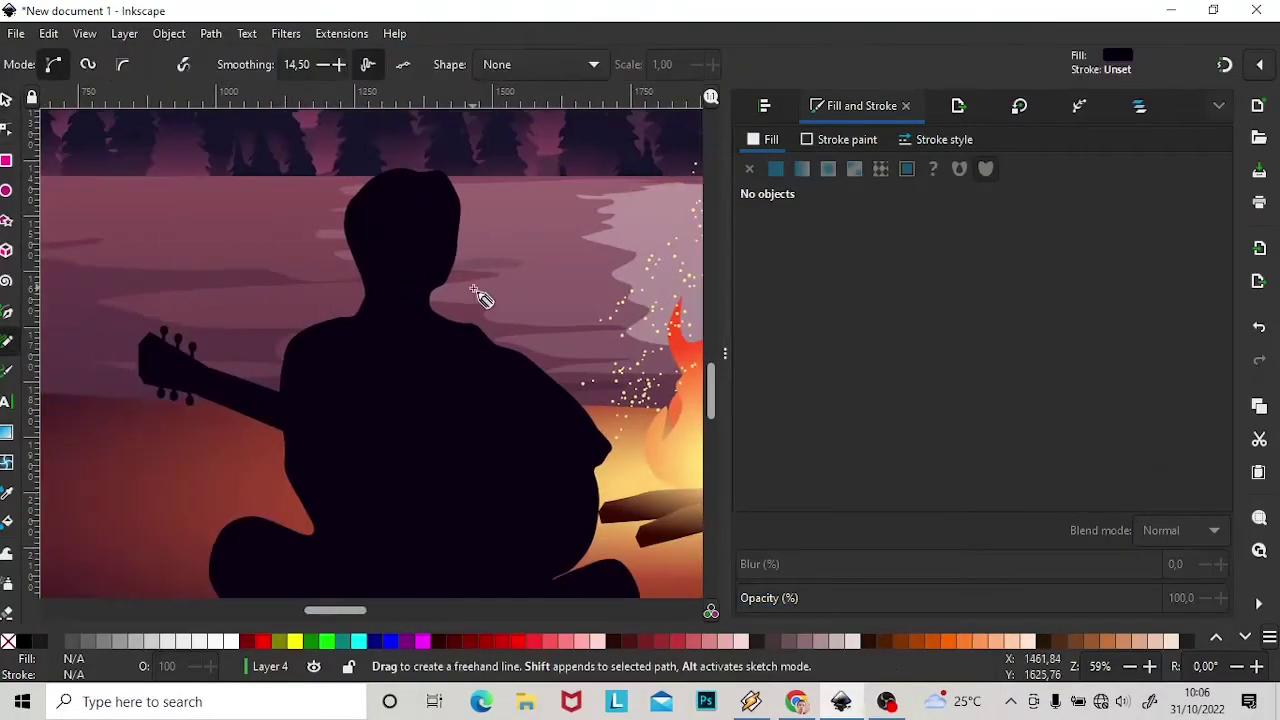
{"action": "scroll", "coordinate": [480, 297], "scroll_direction": "down", "scroll_amount": 1}
{"action": "scroll", "coordinate": [708, 397], "scroll_direction": "up", "scroll_amount": 2}
{"action": "scroll", "coordinate": [712, 375], "scroll_direction": "down", "scroll_amount": 3}
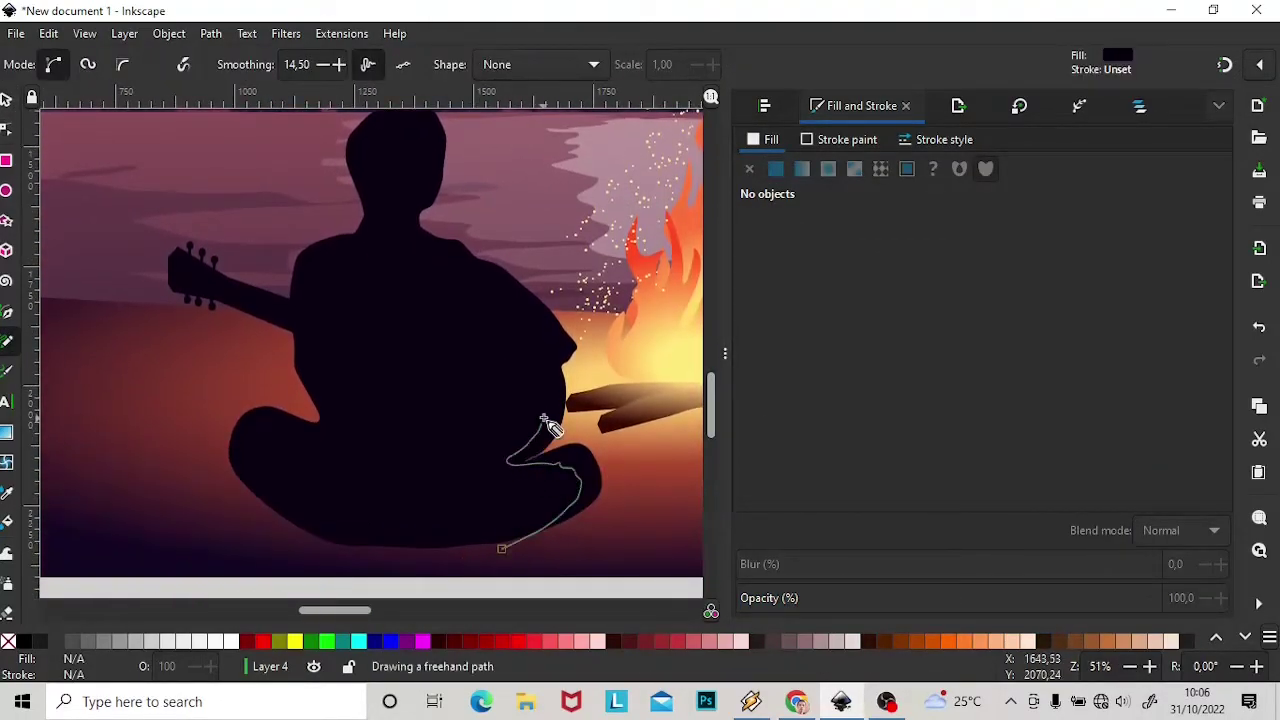
{"action": "left_click_drag", "start_coordinate": [505, 555], "coordinate": [505, 555]}
{"action": "left_click_drag", "start_coordinate": [760, 336], "coordinate": [952, 336]}
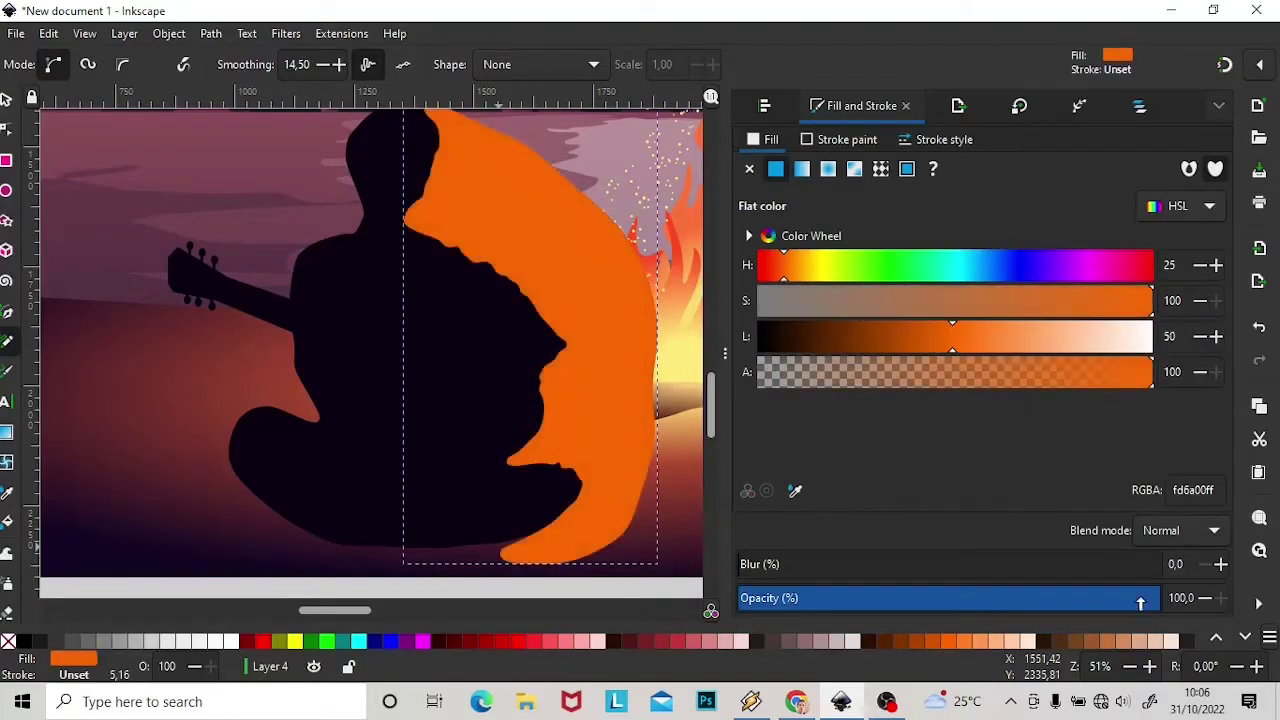
{"action": "left_click", "coordinate": [890, 597]}
Add a lighter orange glow along the guitarist and a reddish-orange highlight on the guitar neck.
{"action": "scroll", "coordinate": [640, 286], "scroll_direction": "down", "scroll_amount": 1}
{"action": "left_click_drag", "start_coordinate": [448, 533], "coordinate": [512, 442]}
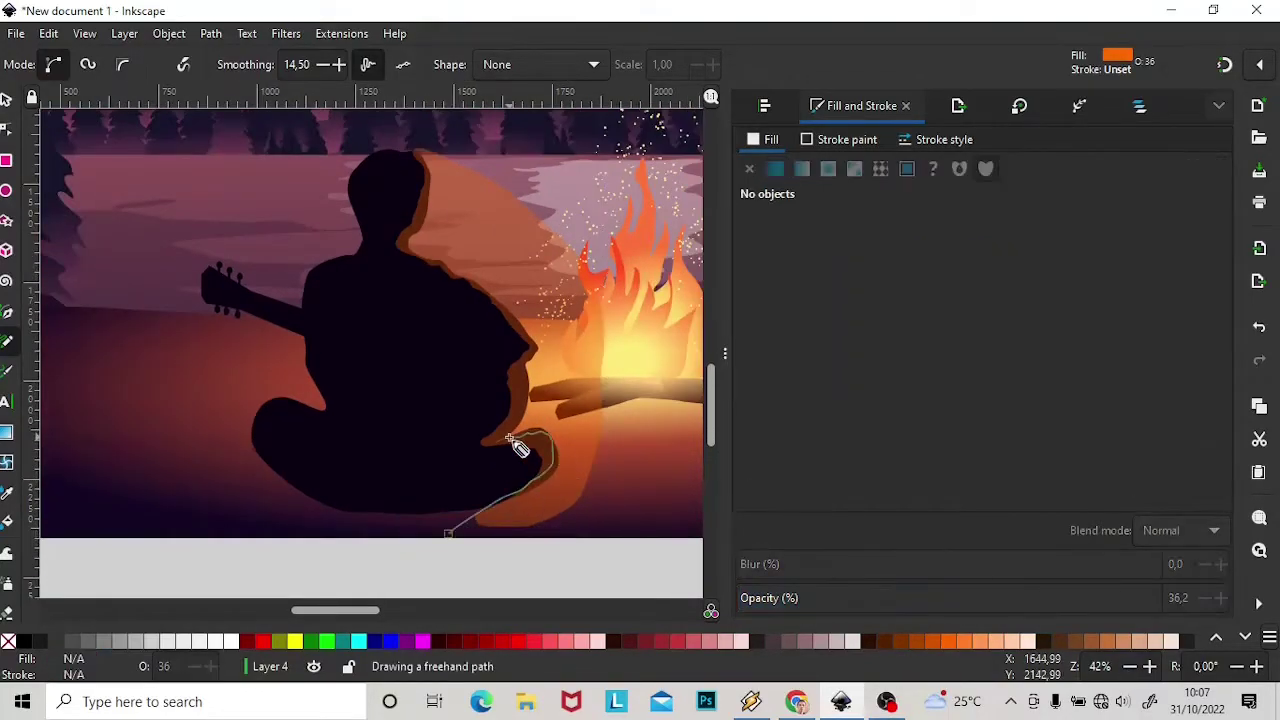
{"action": "left_click_drag", "start_coordinate": [455, 535], "coordinate": [455, 535]}
{"action": "left_click_drag", "start_coordinate": [1000, 336], "coordinate": [1035, 336]}
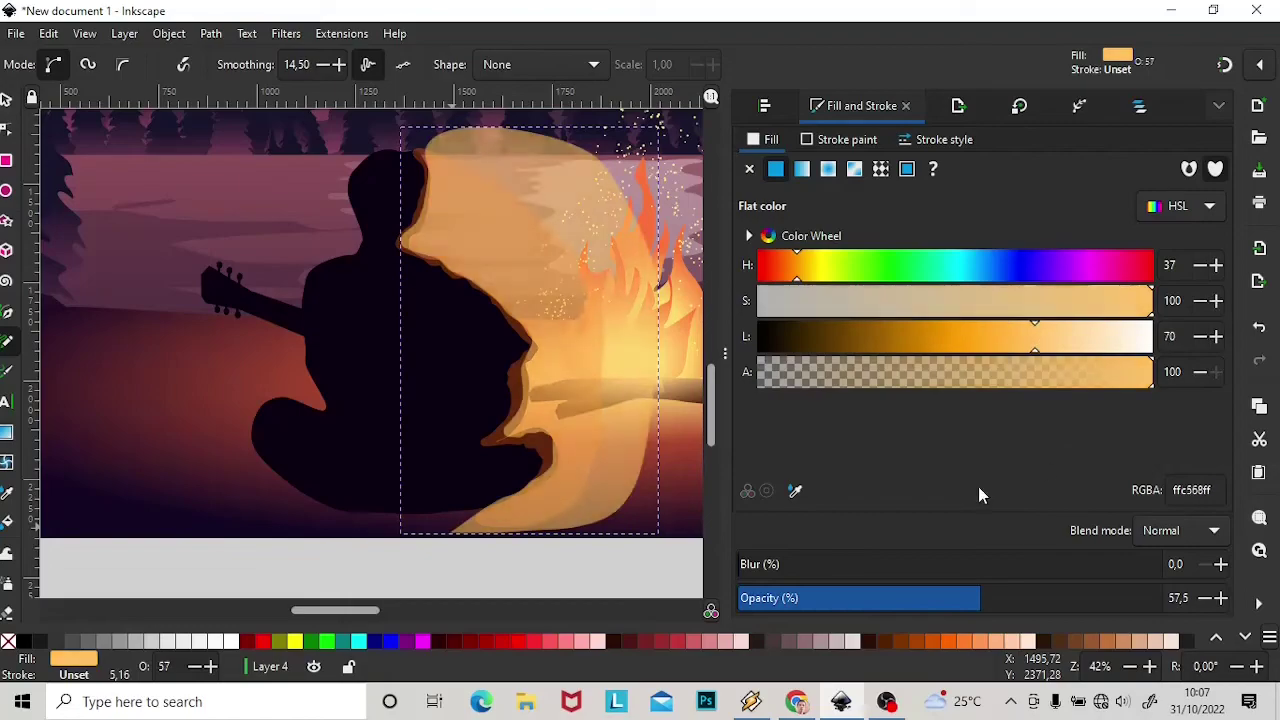
{"action": "left_click", "coordinate": [888, 598]}
{"action": "left_click", "coordinate": [1013, 336]}
{"action": "left_click_drag", "start_coordinate": [202, 245], "coordinate": [268, 313]}
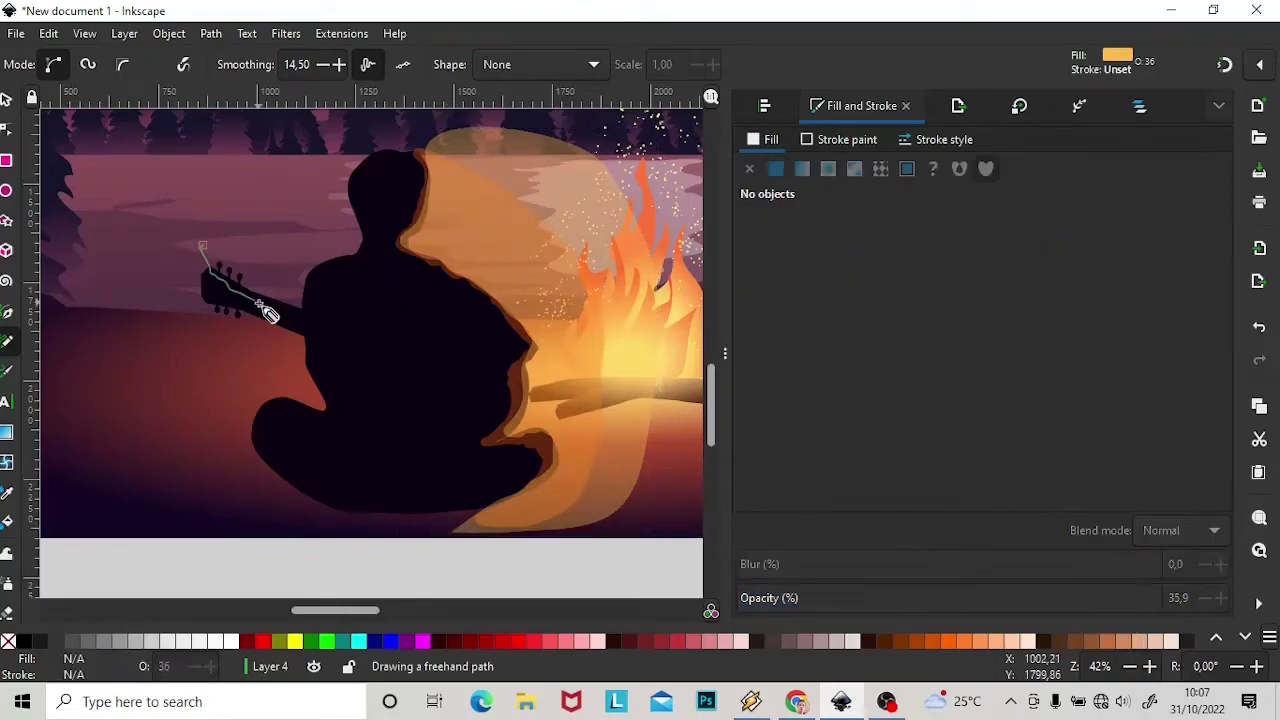
{"action": "left_click_drag", "start_coordinate": [360, 190], "coordinate": [240, 247]}
{"action": "mouse_move", "coordinate": [230, 378]}
{"action": "left_mouse_down"}
{"action": "mouse_move", "coordinate": [286, 414]}
{"action": "mouse_move", "coordinate": [230, 378]}
{"action": "left_mouse_up"}
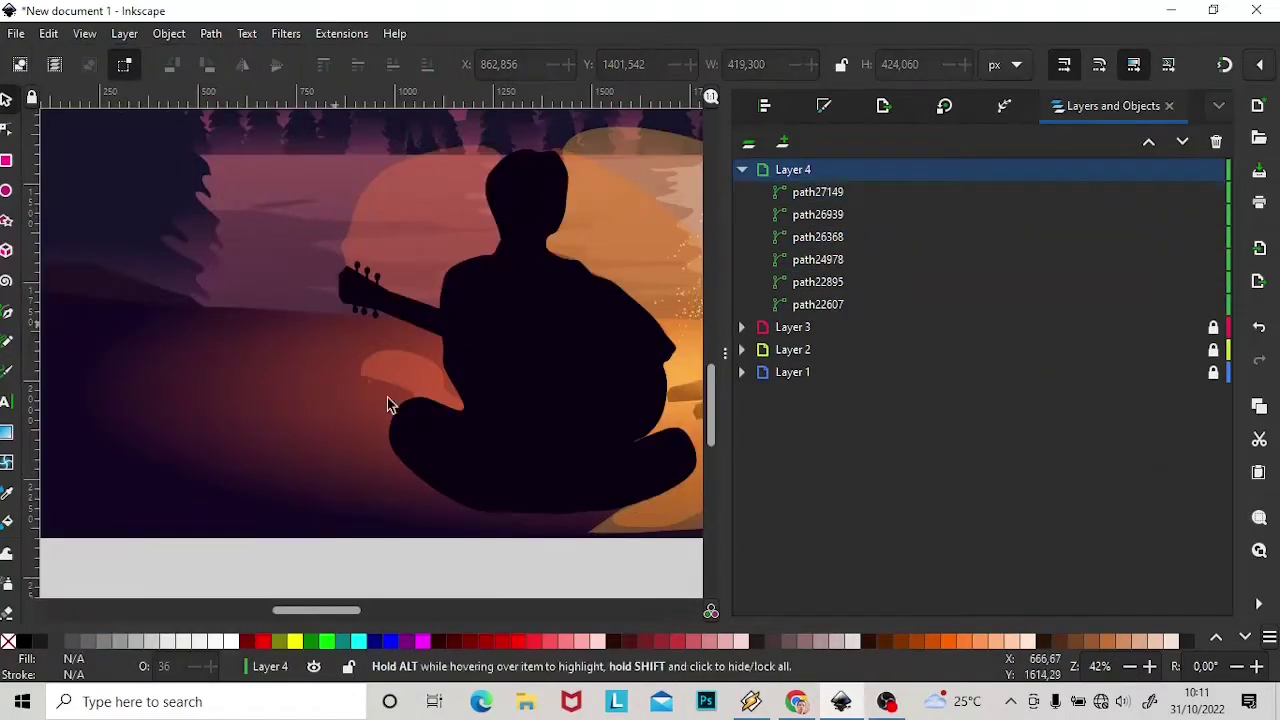
Delete the stray extra shape and zoom out to view more of the scene.
{"action": "left_click_drag", "start_coordinate": [268, 432], "coordinate": [654, 498]}
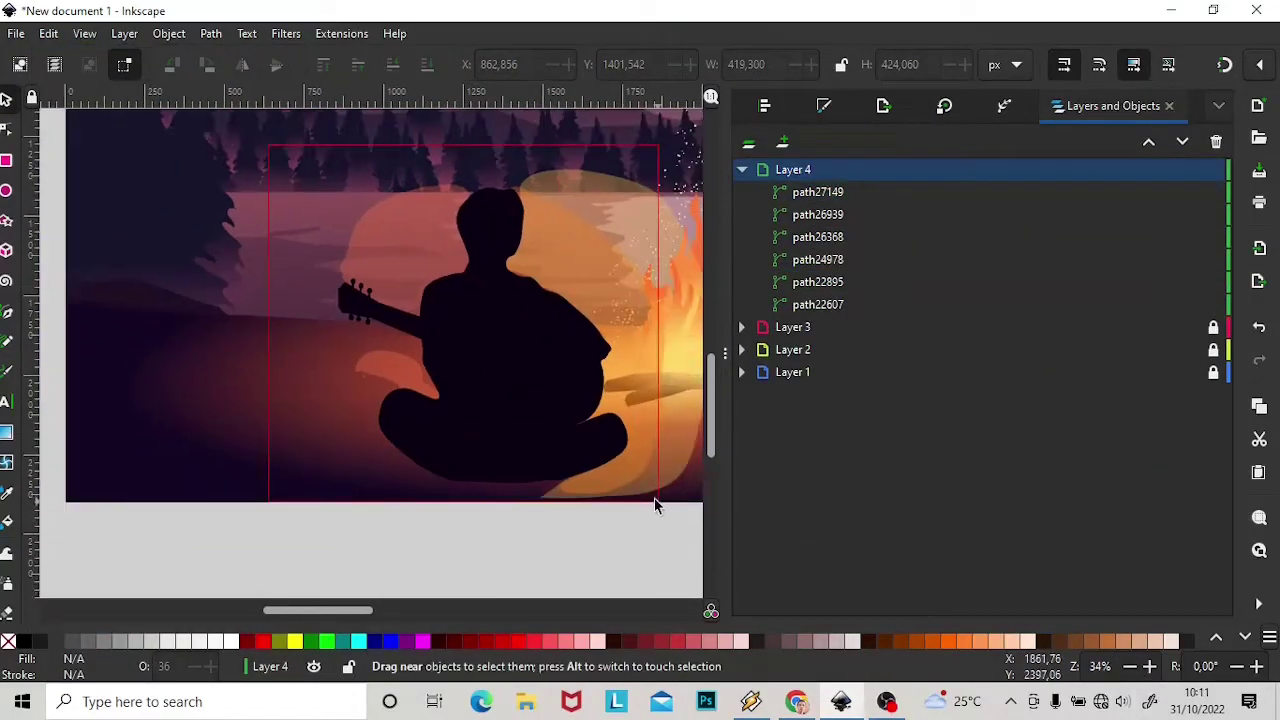
{"action": "key", "text": "Delete"}
{"action": "key", "text": "Escape"}
{"action": "scroll", "coordinate": [468, 420], "scroll_direction": "down", "scroll_amount": 5}
{"action": "scroll", "coordinate": [579, 526], "scroll_direction": "up", "scroll_amount": 5}
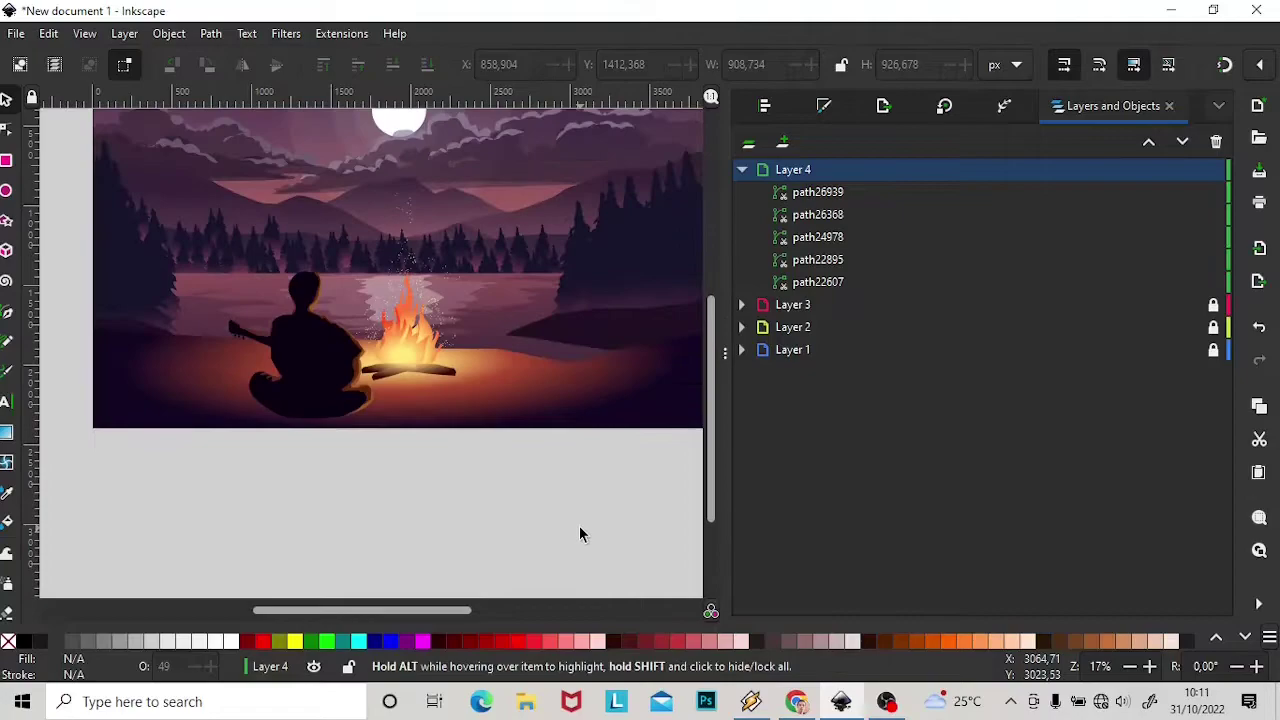
{"action": "scroll", "coordinate": [579, 526], "scroll_direction": "down", "scroll_amount": 1, "text": "ctrl"}
{"action": "scroll", "coordinate": [613, 557], "scroll_direction": "right", "scroll_amount": 1}
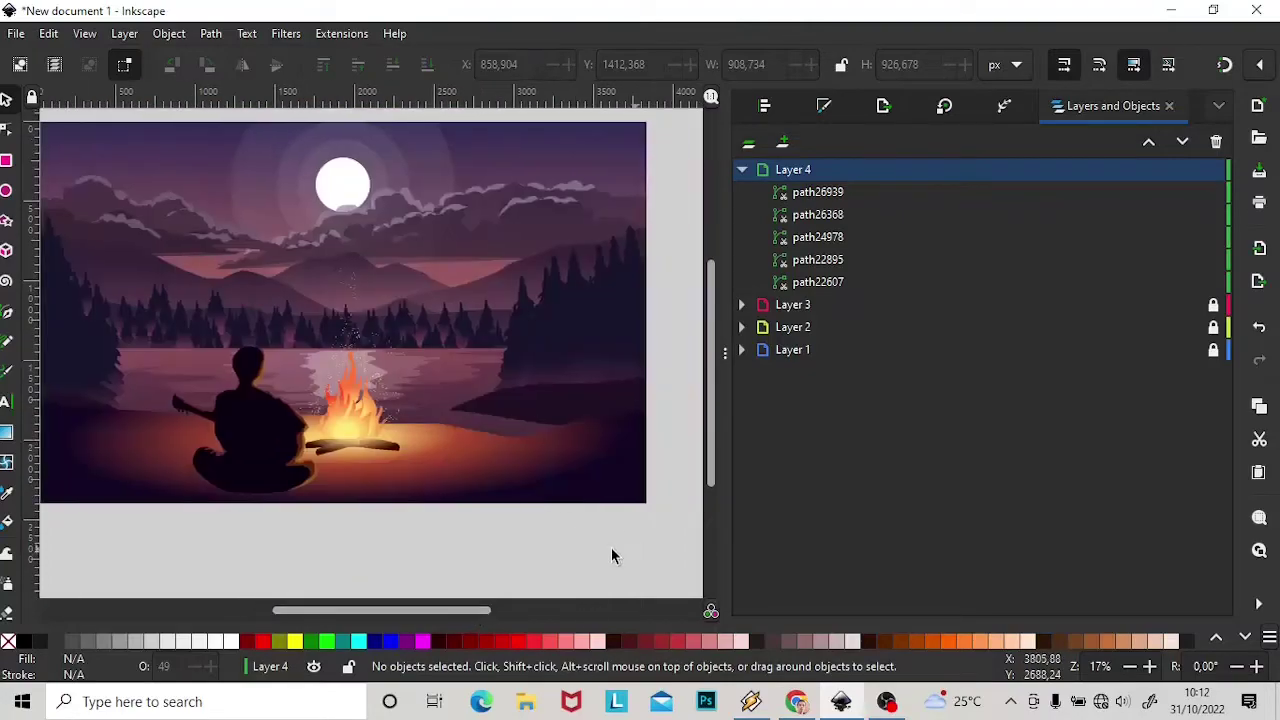
Add Layer 5 on top and draw a near-black tree trunk at the right edge.
{"action": "left_click", "coordinate": [742, 170]}
{"action": "key", "text": "ctrl+shift+n"}
{"action": "key", "text": "Return"}
{"action": "key", "text": "b"}
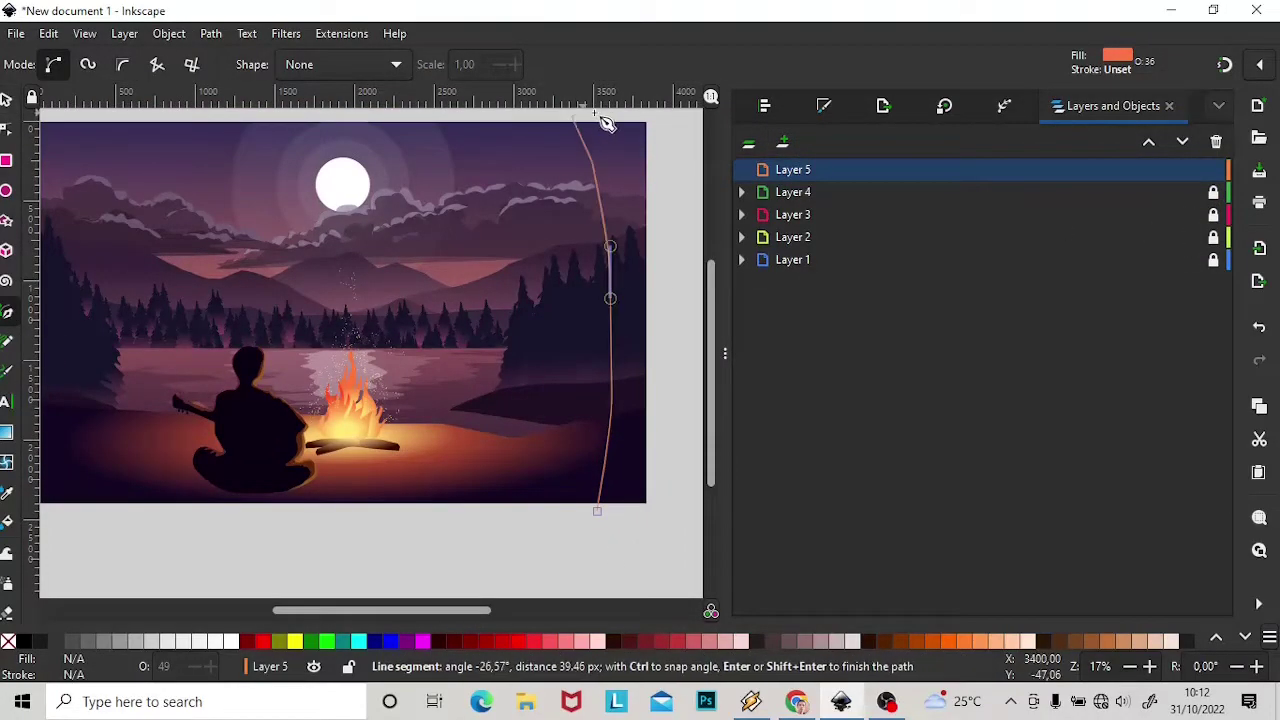
{"action": "left_click", "coordinate": [616, 118]}
{"action": "key", "text": "s"}
{"action": "key", "text": "ctrl+shift+f"}
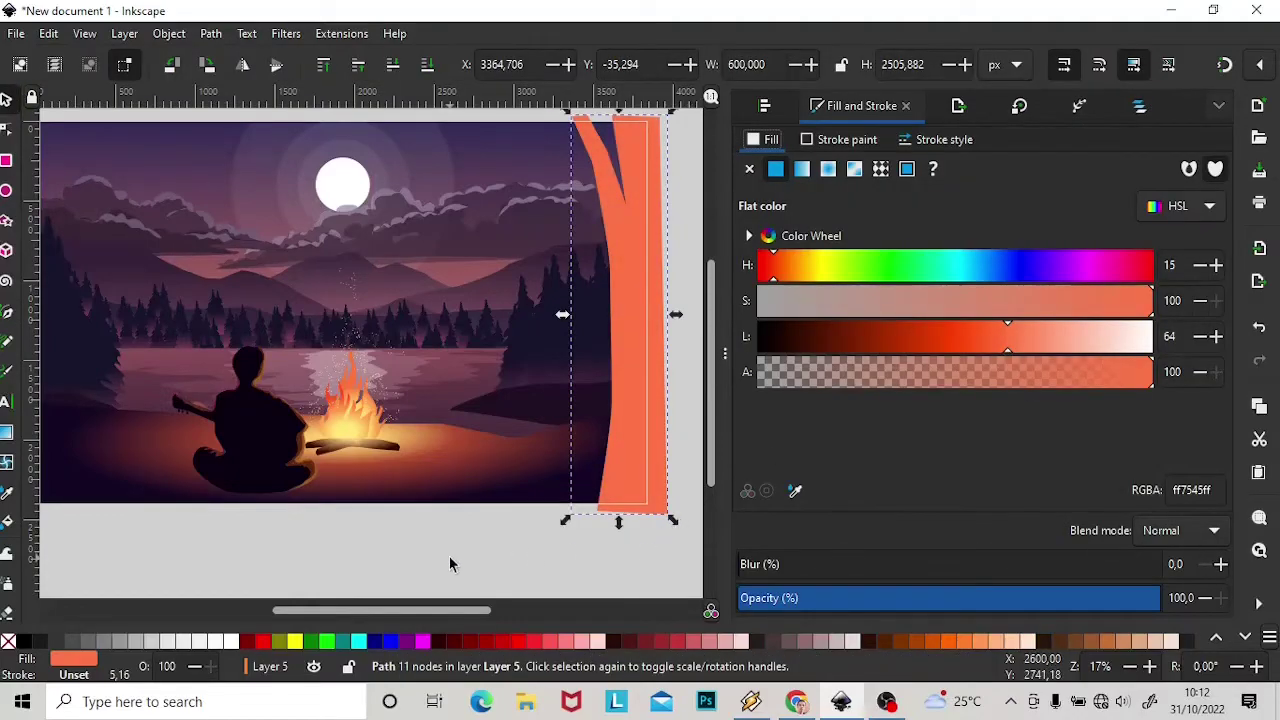
{"action": "left_click_drag", "start_coordinate": [803, 340], "coordinate": [777, 385]}
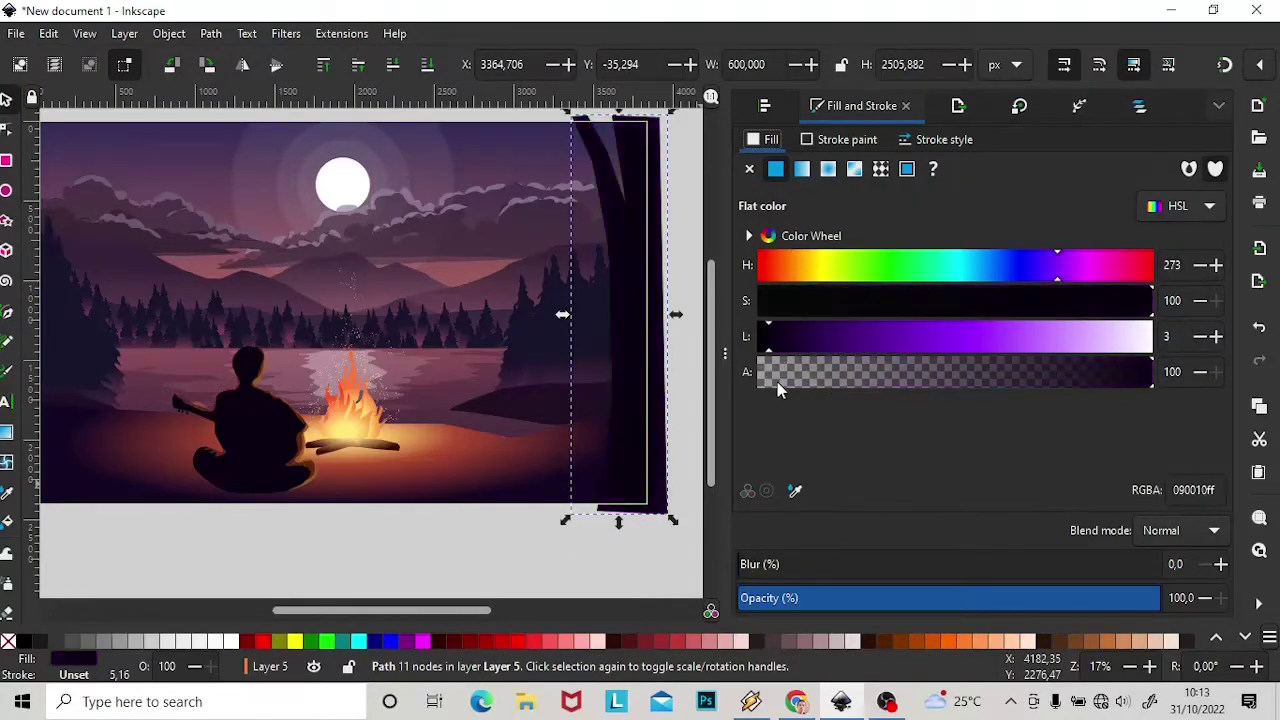
Draw a mostly transparent pink light shape over the trunk and deepen its colour slightly.
{"action": "key", "text": "p"}
{"action": "mouse_move", "coordinate": [591, 557]}
{"action": "left_mouse_down"}
{"action": "mouse_move", "coordinate": [624, 319]}
{"action": "mouse_move", "coordinate": [591, 557]}
{"action": "left_mouse_up"}
{"action": "left_click_drag", "start_coordinate": [947, 336], "coordinate": [1040, 336]}
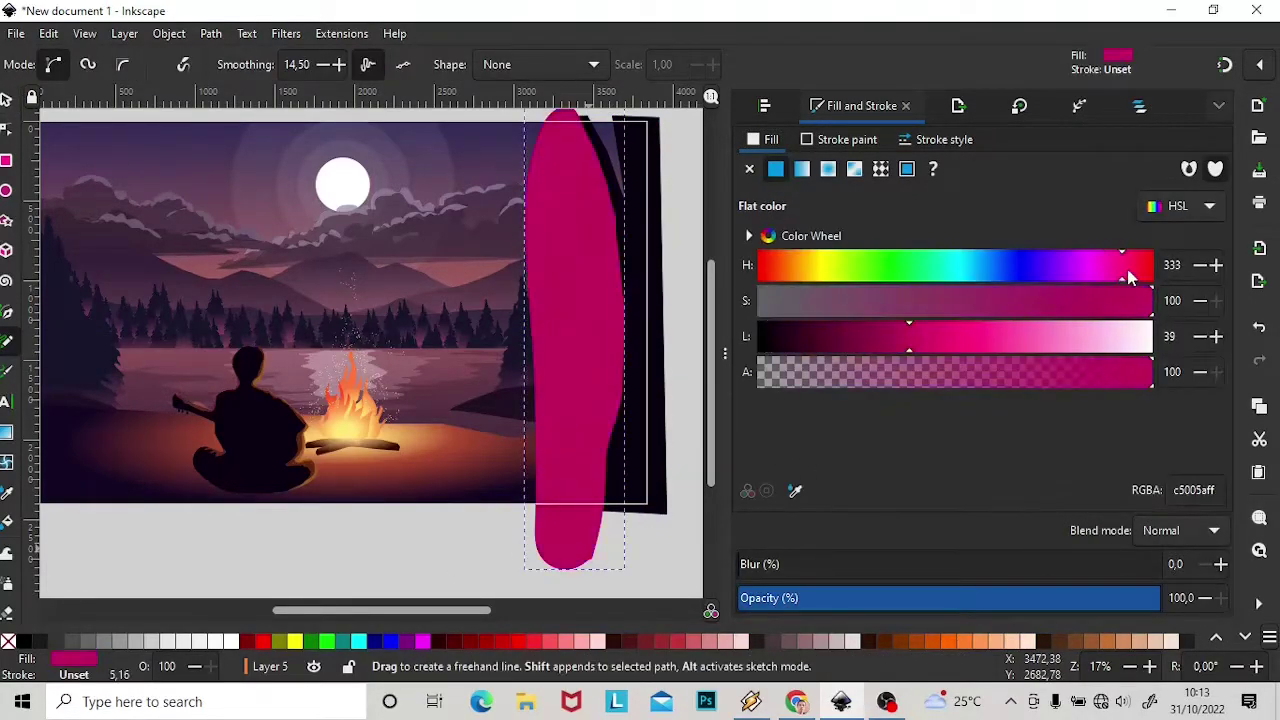
{"action": "mouse_move", "coordinate": [1129, 300]}
{"action": "left_mouse_down"}
{"action": "mouse_move", "coordinate": [1060, 300]}
{"action": "mouse_move", "coordinate": [1090, 336]}
{"action": "left_mouse_up"}
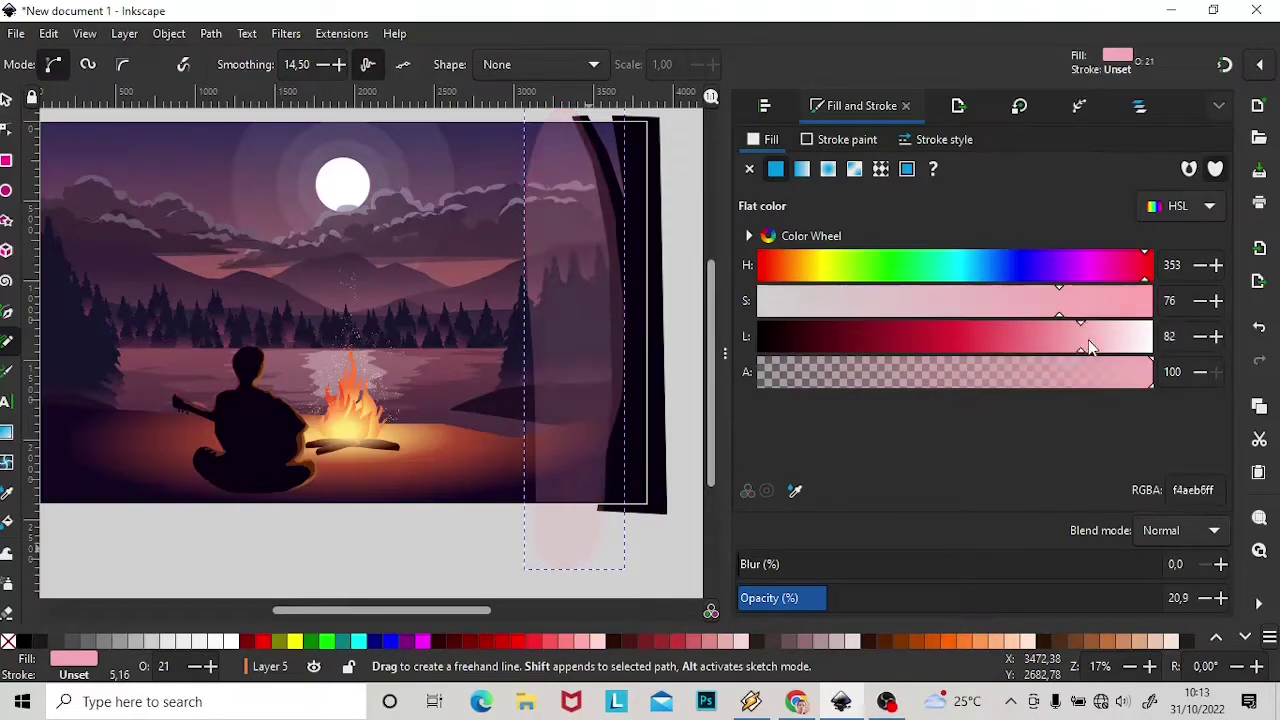
{"action": "scroll", "coordinate": [640, 169], "scroll_direction": "up", "scroll_amount": 1}
{"action": "key", "text": "s"}
{"action": "left_click", "coordinate": [1131, 305]}
{"action": "left_click_drag", "start_coordinate": [1090, 336], "coordinate": [1069, 343]}
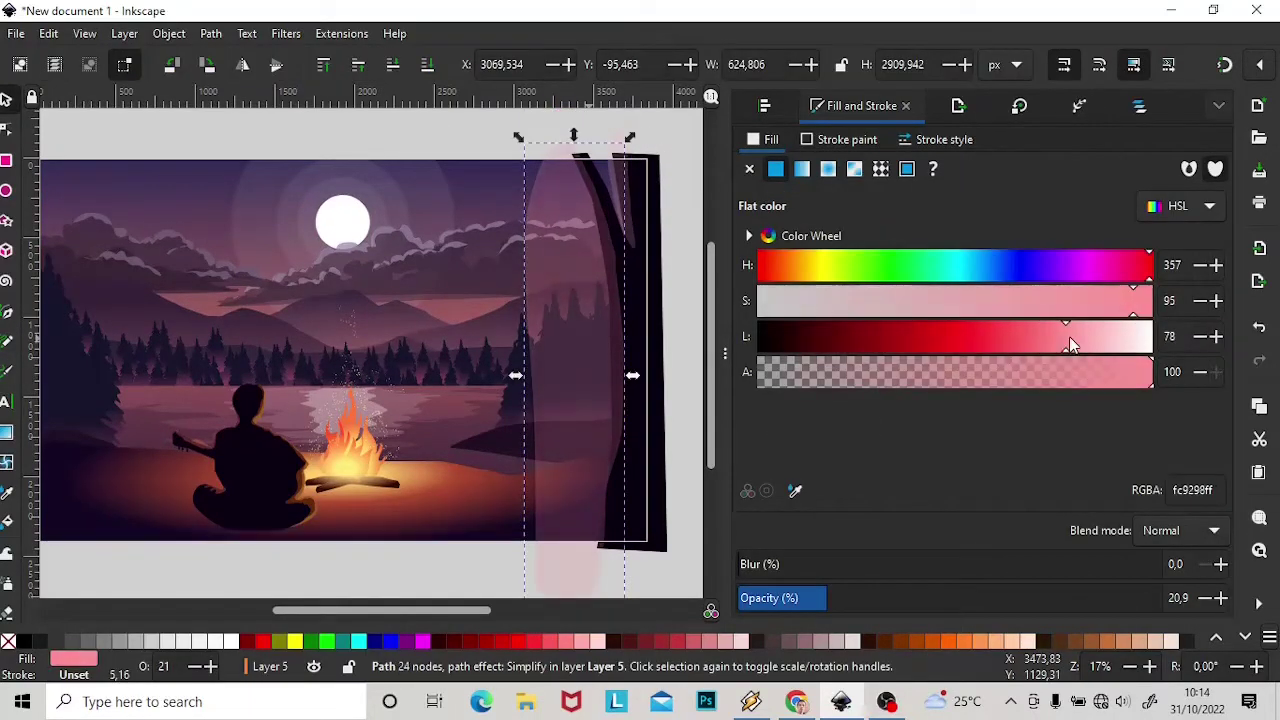
{"action": "left_click", "coordinate": [1144, 292]}
Try a light orange overlay on the trunk, then delete the translucent light shapes.
{"action": "key", "text": "p"}
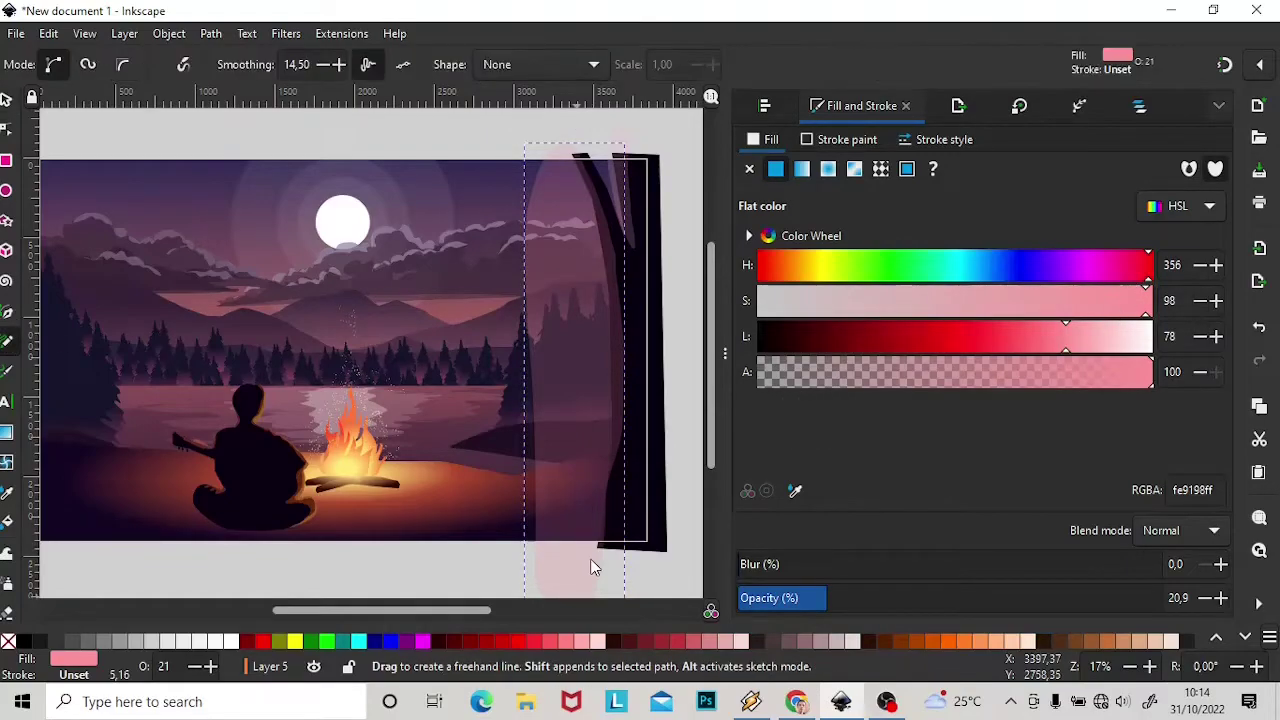
{"action": "left_click_drag", "start_coordinate": [516, 119], "coordinate": [607, 200]}
{"action": "left_click_drag", "start_coordinate": [520, 125], "coordinate": [517, 120]}
{"action": "left_click_drag", "start_coordinate": [1131, 330], "coordinate": [1023, 335]}
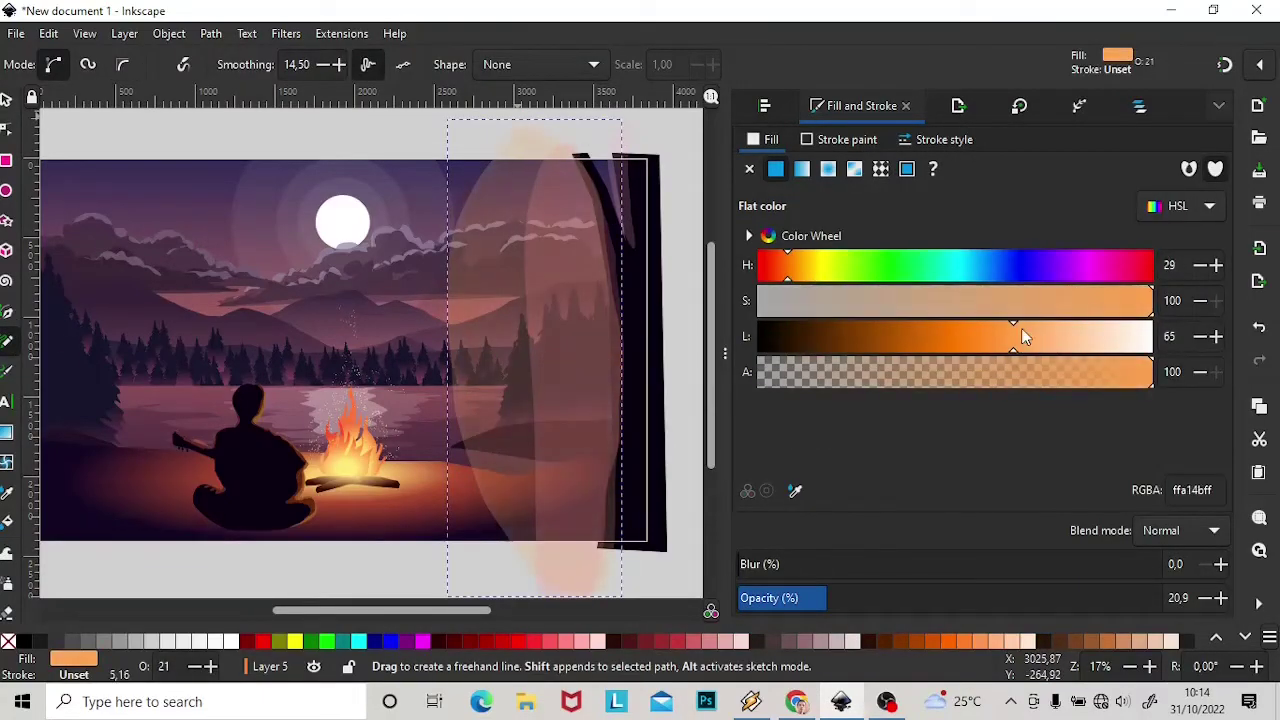
{"action": "key", "text": "s"}
{"action": "left_click_drag", "start_coordinate": [462, 132], "coordinate": [669, 322]}
{"action": "key", "text": "Delete"}
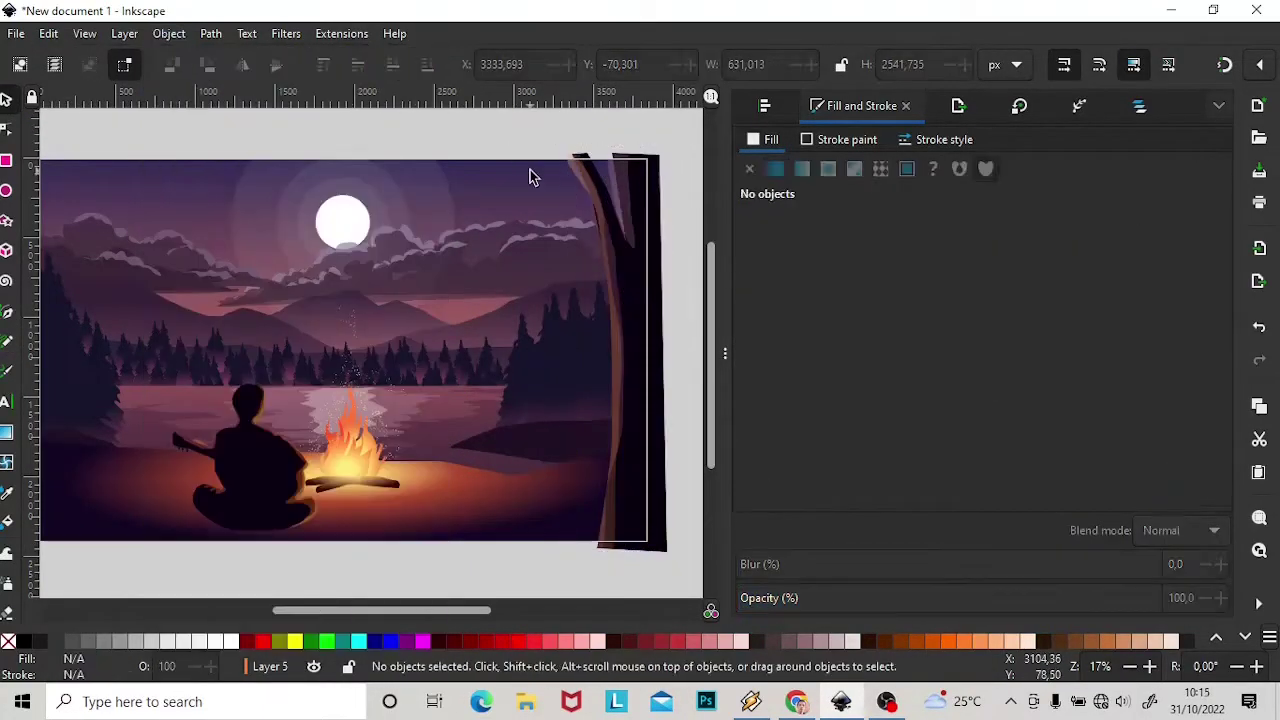
{"action": "left_click", "coordinate": [572, 158]}
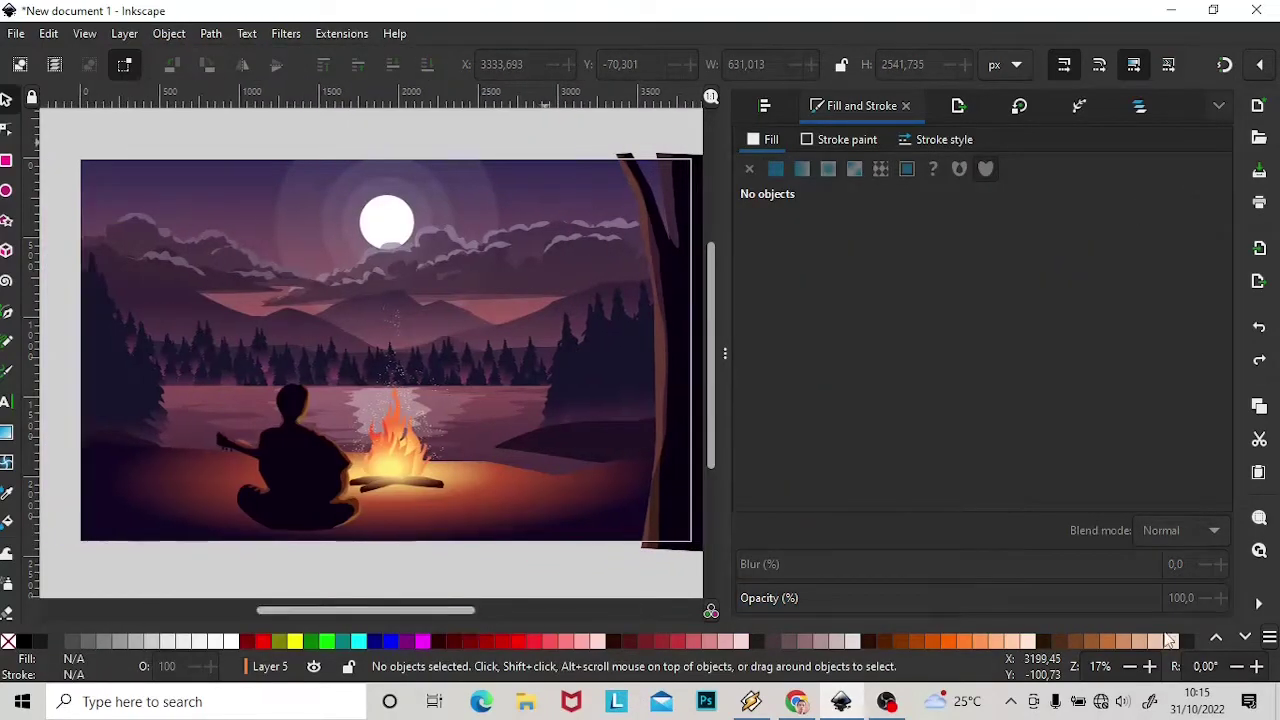
Draw the dark tent body at the left edge at full opacity.
{"action": "left_click", "coordinate": [1149, 666]}
{"action": "key", "text": "b"}
{"action": "left_click", "coordinate": [96, 299]}
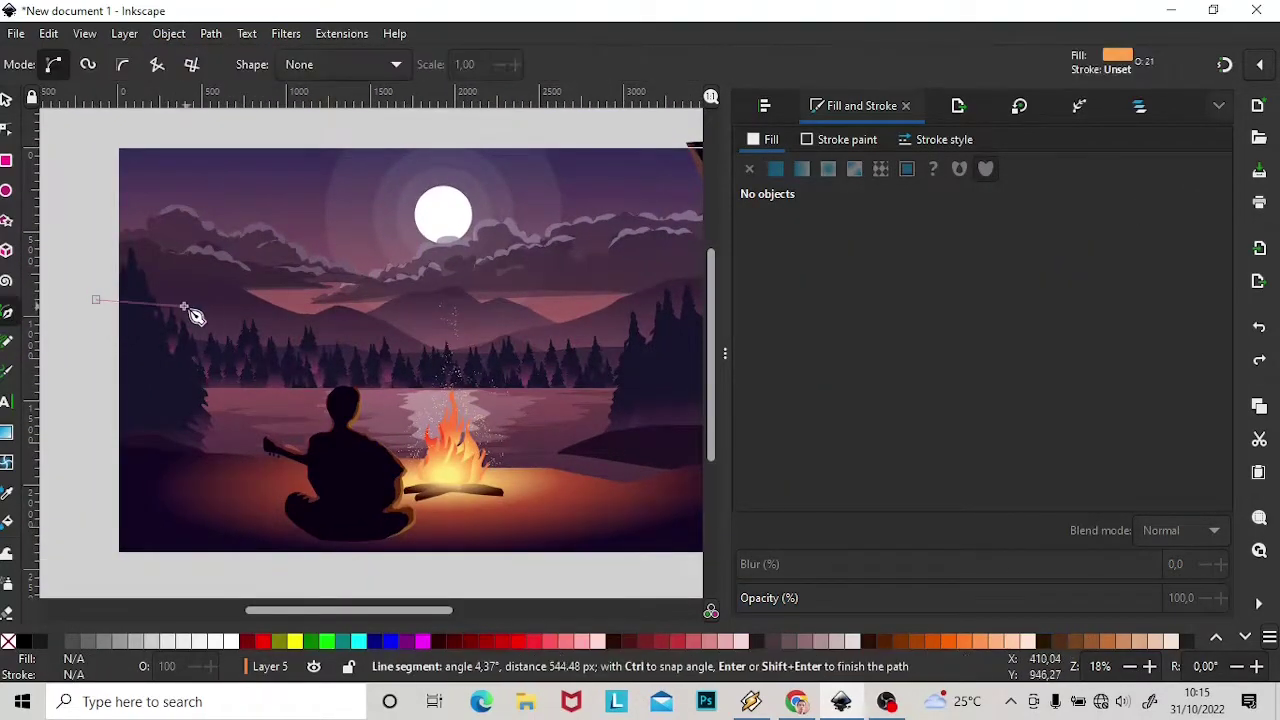
{"action": "double_click", "coordinate": [95, 533]}
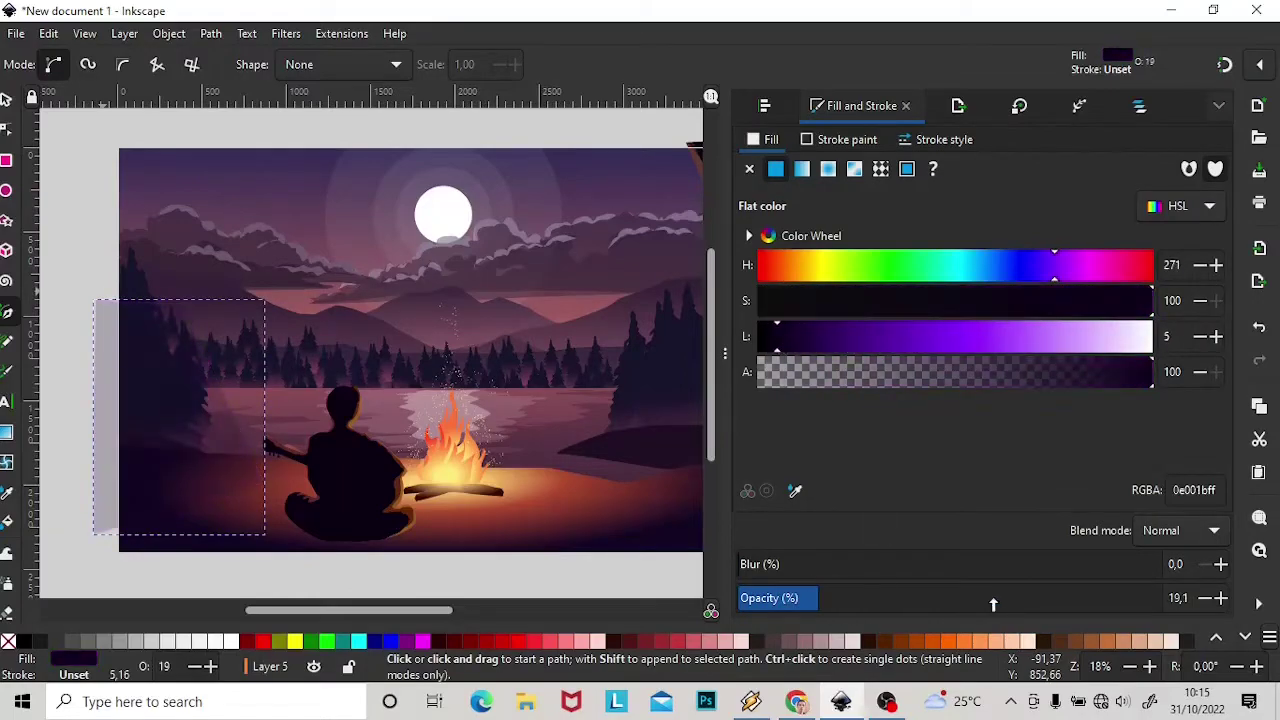
{"action": "left_click_drag", "start_coordinate": [991, 598], "coordinate": [1148, 578]}
Draw the tent doorway triangle with an orange-to-dark-red linear gradient.
{"action": "left_click", "coordinate": [173, 338]}
{"action": "left_click", "coordinate": [165, 518]}
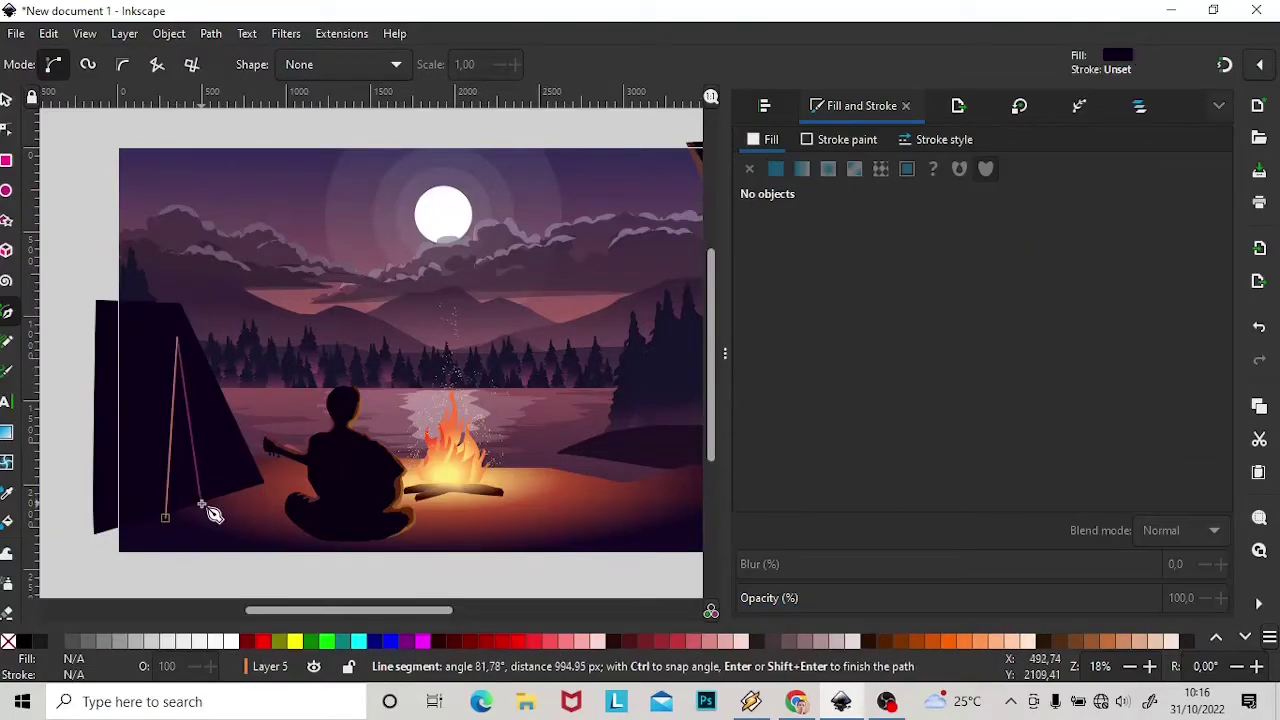
{"action": "left_click", "coordinate": [207, 506]}
{"action": "left_click", "coordinate": [173, 338]}
{"action": "left_click_drag", "start_coordinate": [1080, 265], "coordinate": [793, 265]}
{"action": "left_click_drag", "start_coordinate": [1063, 336], "coordinate": [988, 336]}
{"action": "key", "text": "s"}
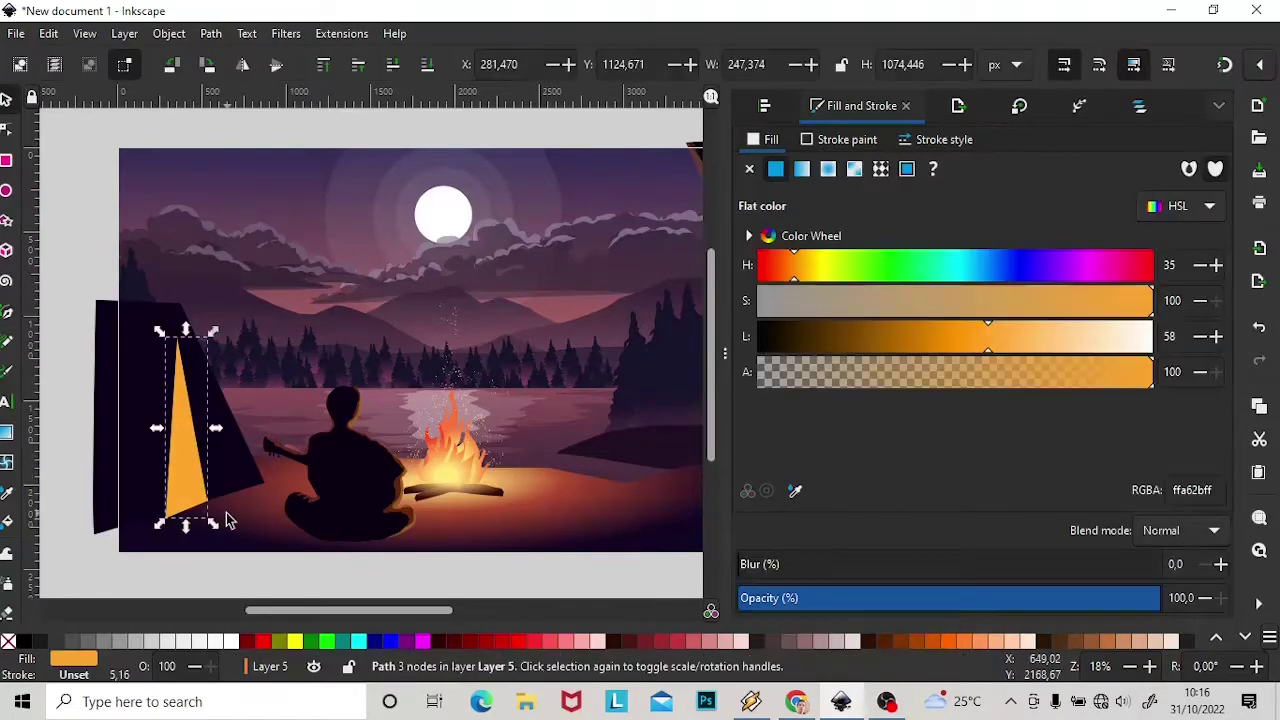
{"action": "left_click", "coordinate": [801, 168]}
{"action": "left_click", "coordinate": [773, 338]}
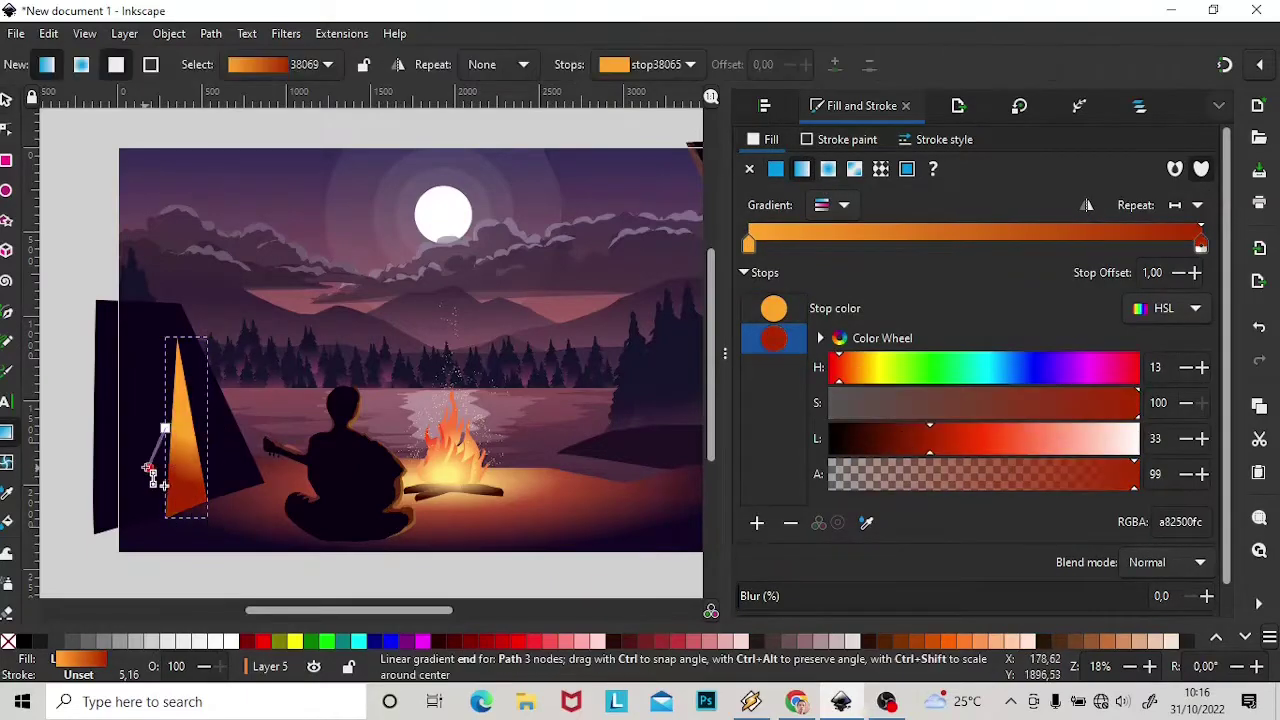
{"action": "left_click", "coordinate": [773, 308]}
Give the tent body a gradient fill with its first stop moved inward.
{"action": "left_click", "coordinate": [98, 143]}
{"action": "left_click", "coordinate": [223, 411]}
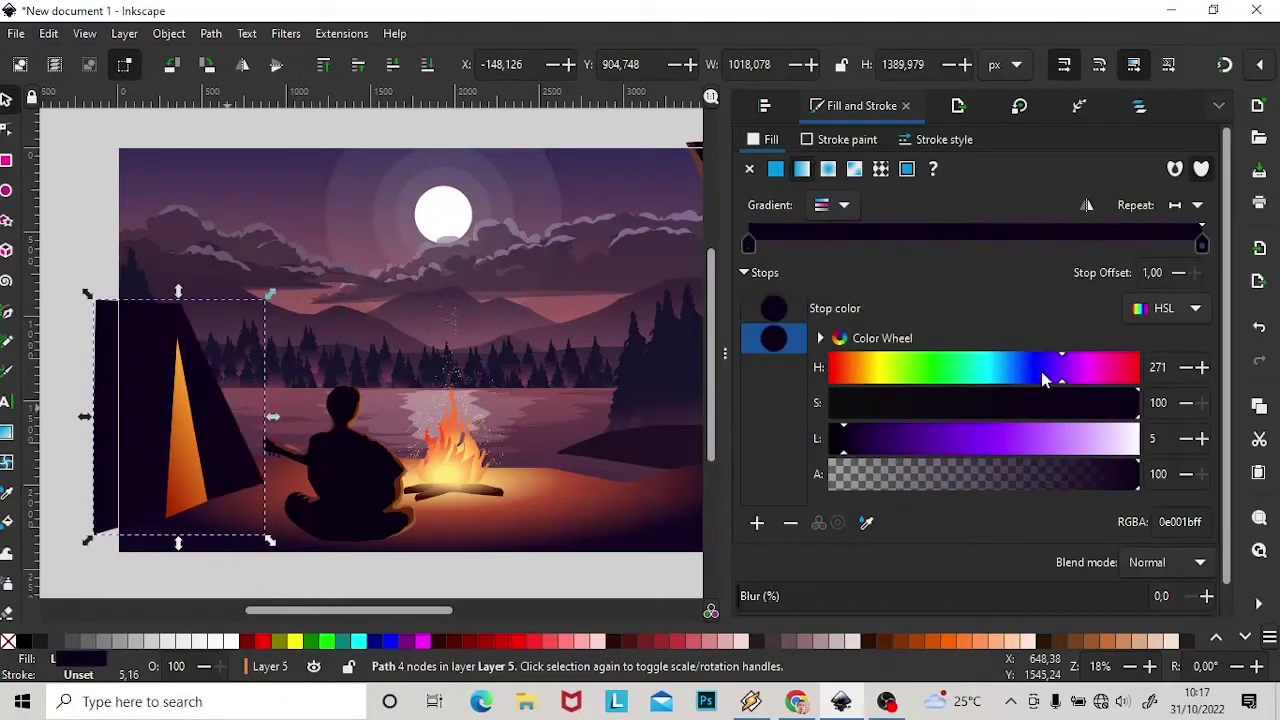
{"action": "left_click_drag", "start_coordinate": [748, 243], "coordinate": [880, 243]}
{"action": "key", "text": "g"}
{"action": "key", "text": "s"}
{"action": "key", "text": "Escape"}
{"action": "scroll", "coordinate": [354, 595], "scroll_direction": "up", "scroll_amount": 1}
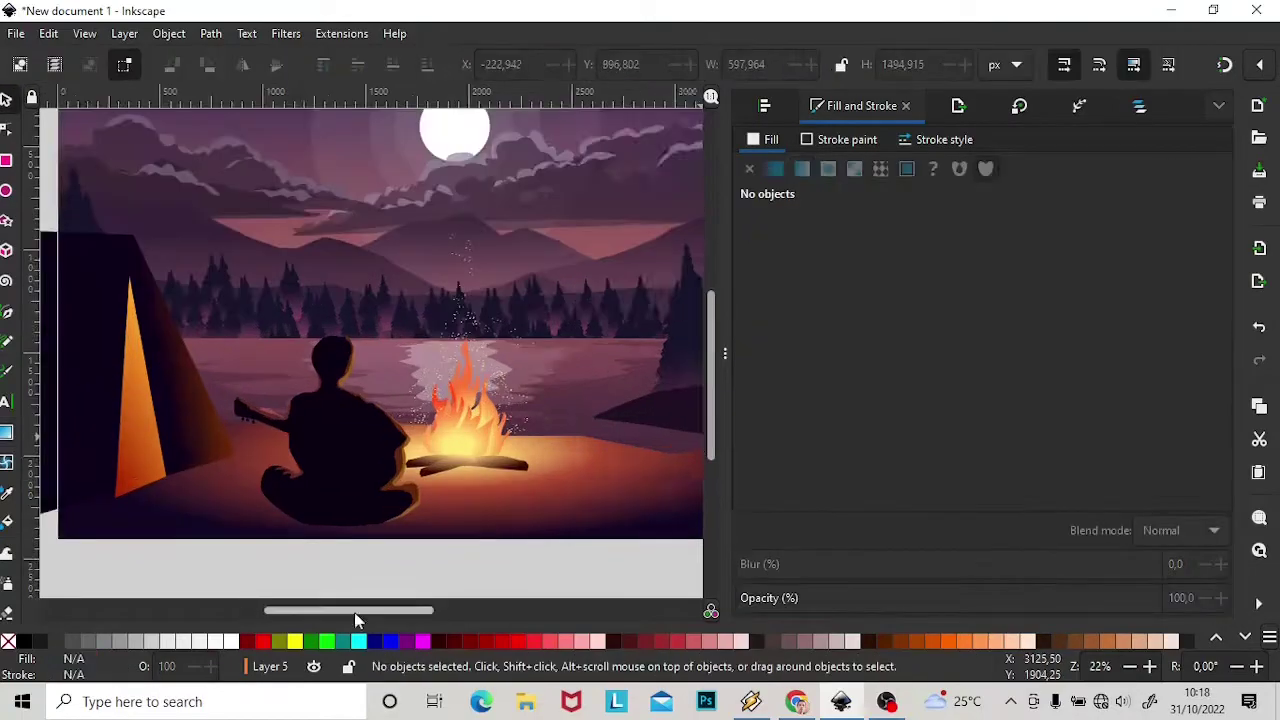
{"action": "left_click_drag", "start_coordinate": [354, 612], "coordinate": [325, 612]}
Adjust the doorway triangle's bottom-left corner point.
{"action": "key", "text": "n"}
{"action": "left_click", "coordinate": [288, 470]}
{"action": "left_click_drag", "start_coordinate": [272, 505], "coordinate": [270, 500]}
{"action": "key", "text": "s"}
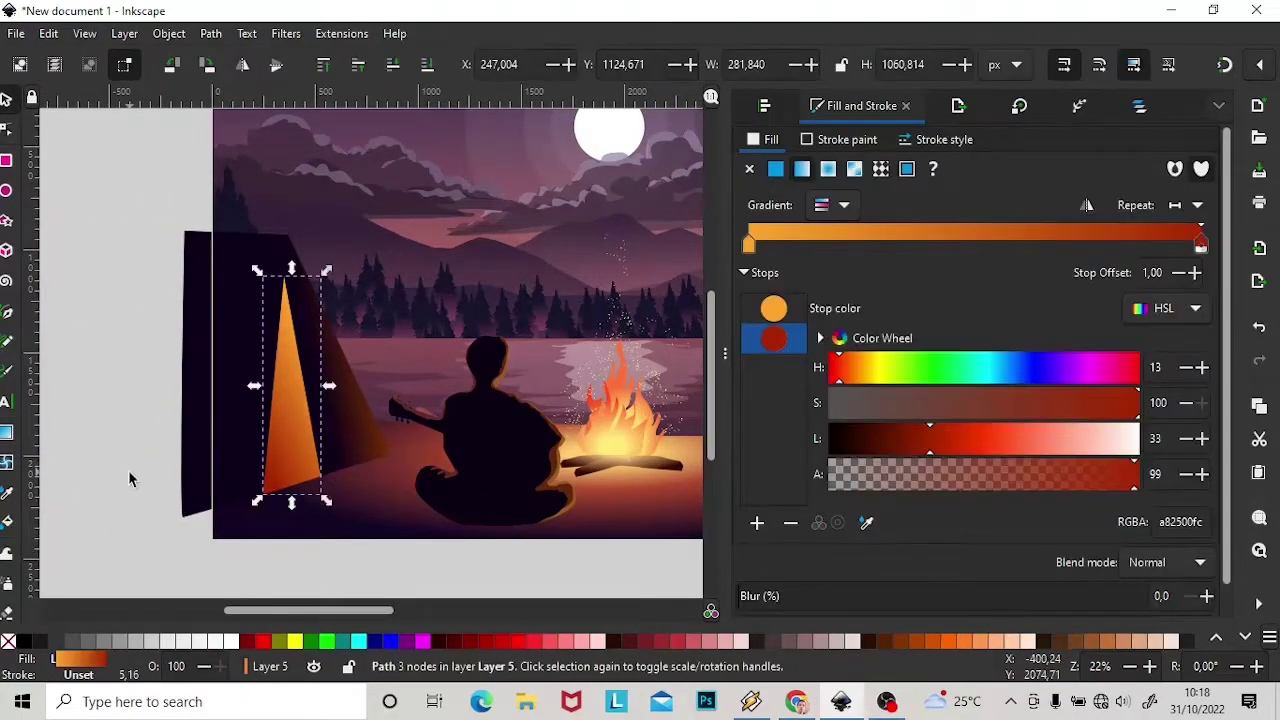
Draw a ground light shape with an orange-to-transparent gradient spreading from the doorway.
{"action": "key", "text": "Escape"}
{"action": "key", "text": "p"}
{"action": "key", "text": "b"}
{"action": "key", "text": "ctrl+shift+l"}
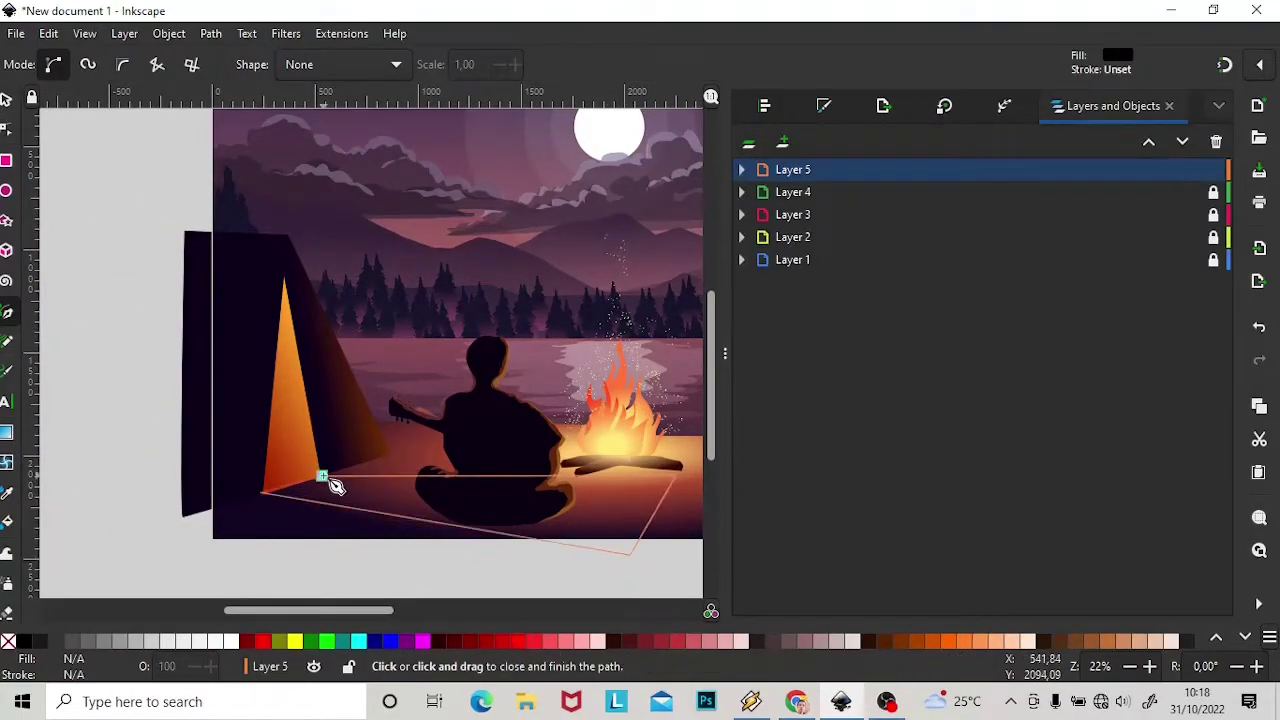
{"action": "left_click", "coordinate": [323, 477]}
{"action": "key", "text": "ctrl+shift+f"}
{"action": "left_click", "coordinate": [843, 376]}
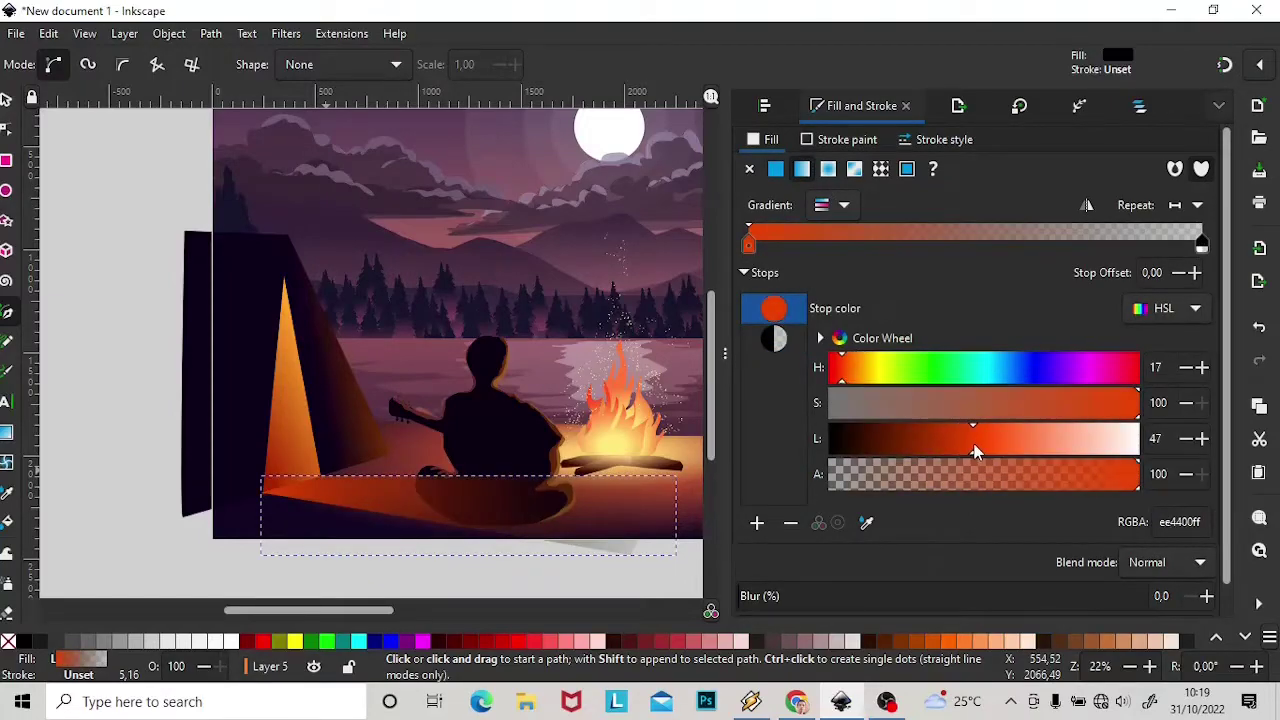
{"action": "left_click", "coordinate": [774, 338]}
{"action": "left_click", "coordinate": [865, 380]}
{"action": "left_click", "coordinate": [757, 523]}
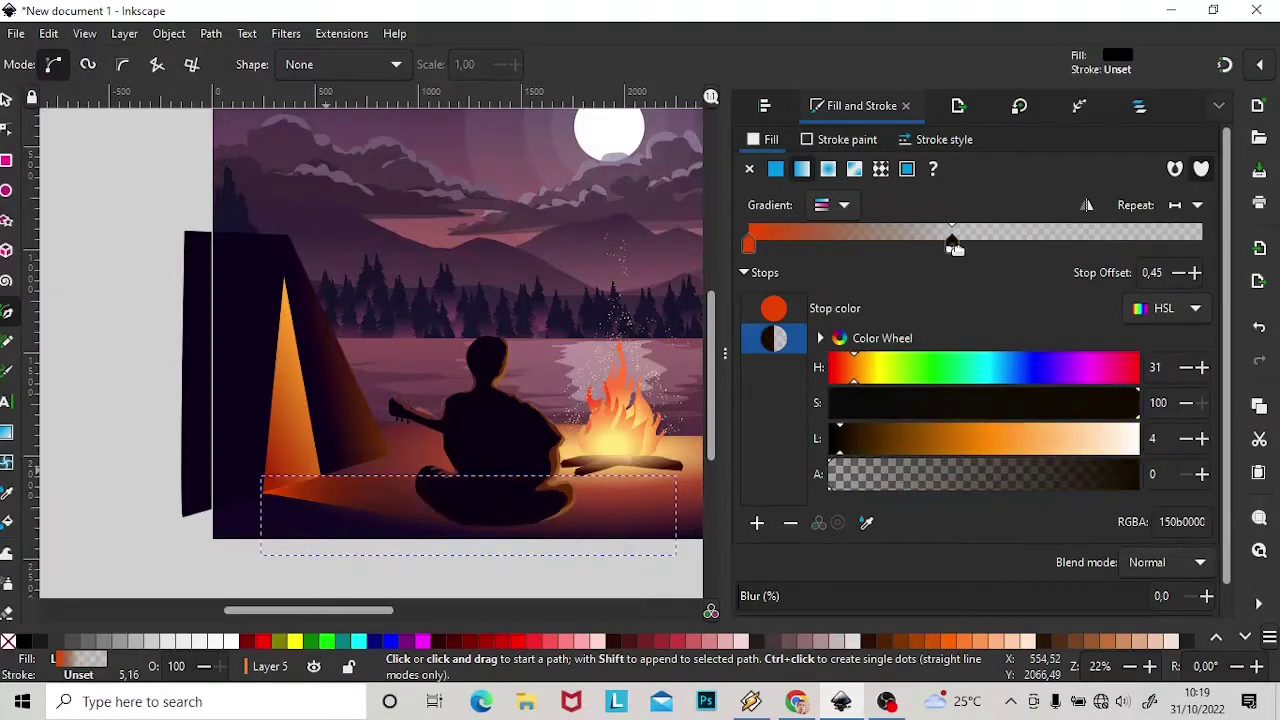
Deselect everything and zoom out to view the whole scene.
{"action": "key", "text": "s"}
{"action": "key", "text": "Escape"}
{"action": "left_click", "coordinate": [1130, 666]}
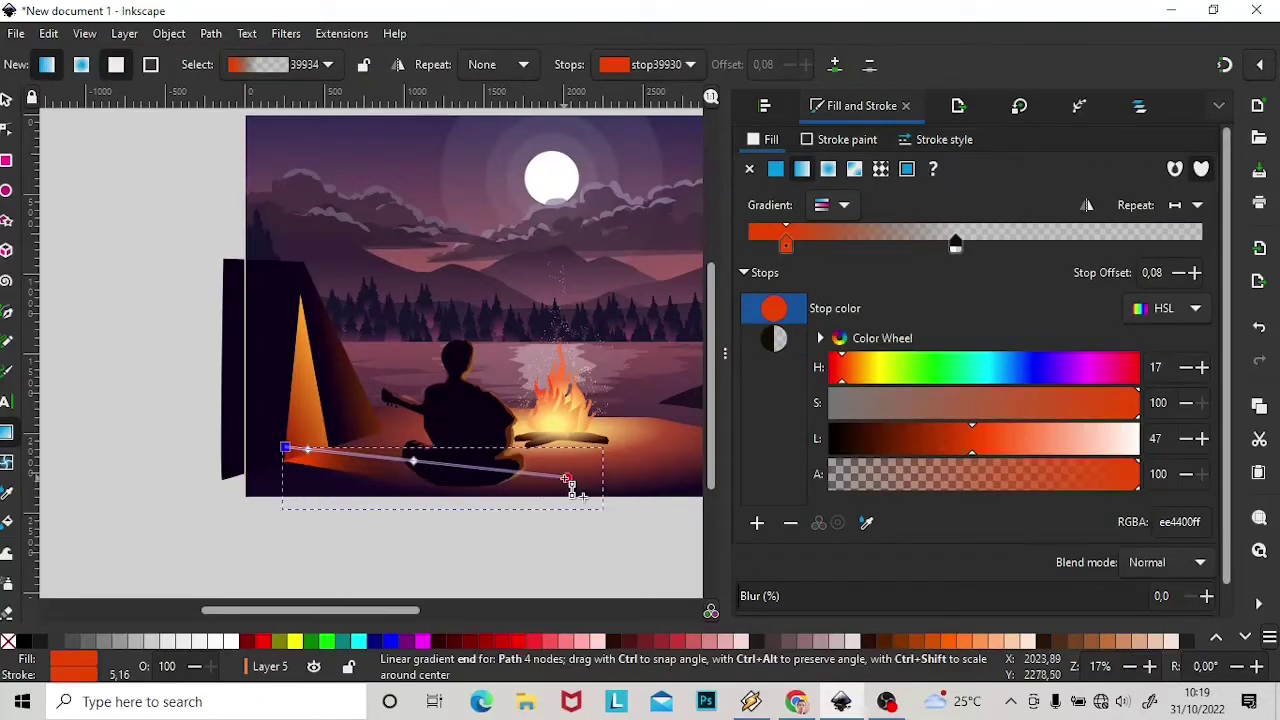
{"action": "left_click", "coordinate": [1129, 666]}
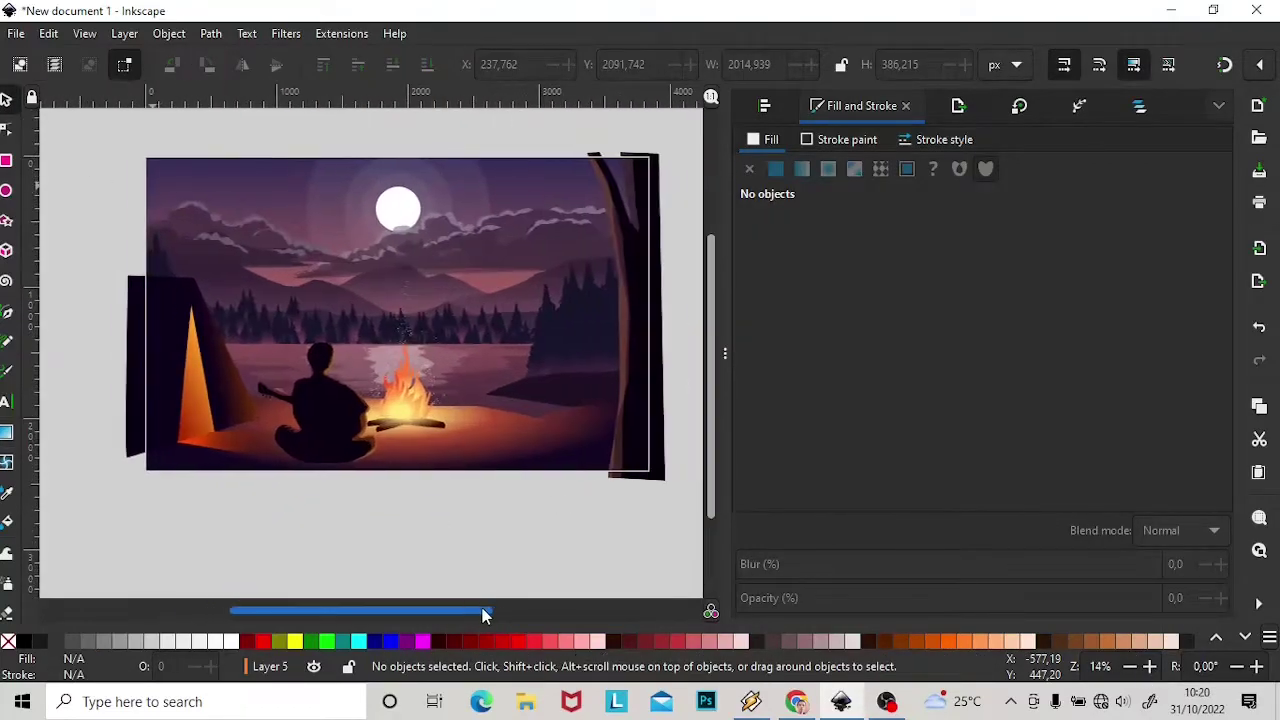
{"action": "left_click_drag", "start_coordinate": [485, 611], "coordinate": [590, 612]}
Close the black leaf shape and place a duplicate to its right.
{"action": "scroll", "coordinate": [485, 468], "scroll_direction": "up", "scroll_amount": 2}
{"action": "key", "text": "b"}
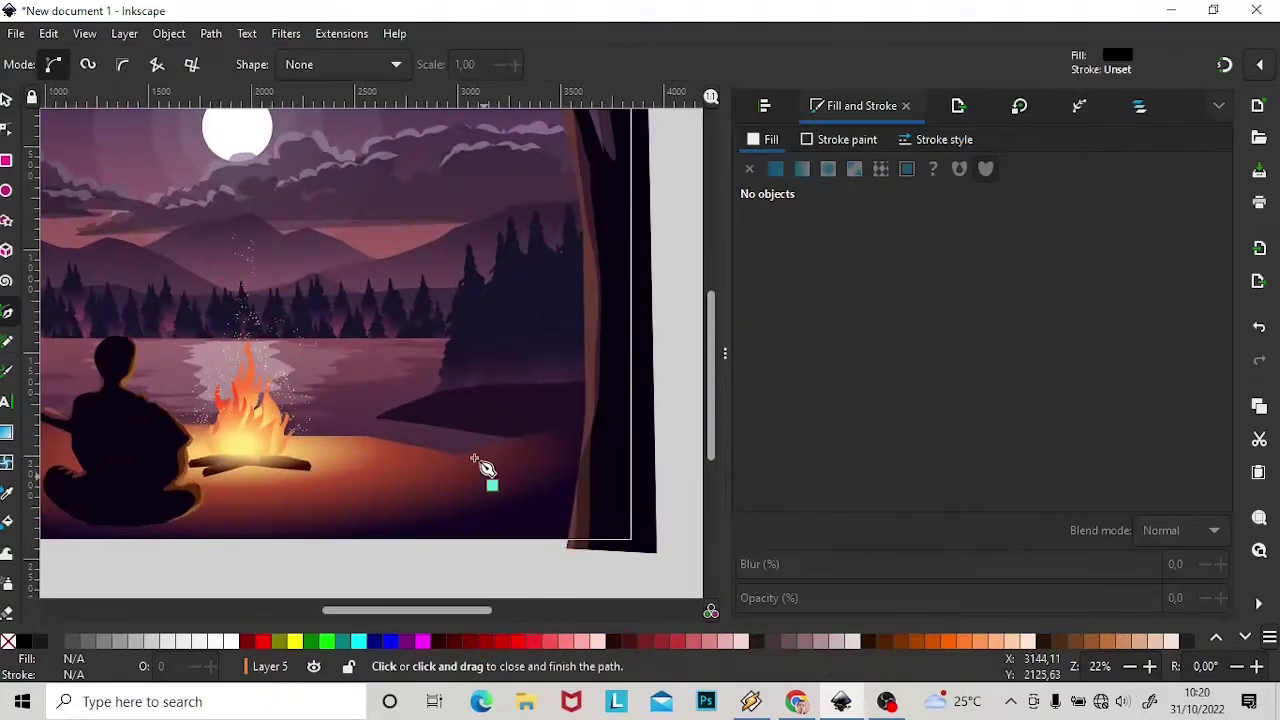
{"action": "left_click", "coordinate": [469, 549]}
{"action": "key", "text": "s"}
{"action": "key", "text": "ctrl+d"}
{"action": "left_click_drag", "start_coordinate": [458, 455], "coordinate": [493, 456]}
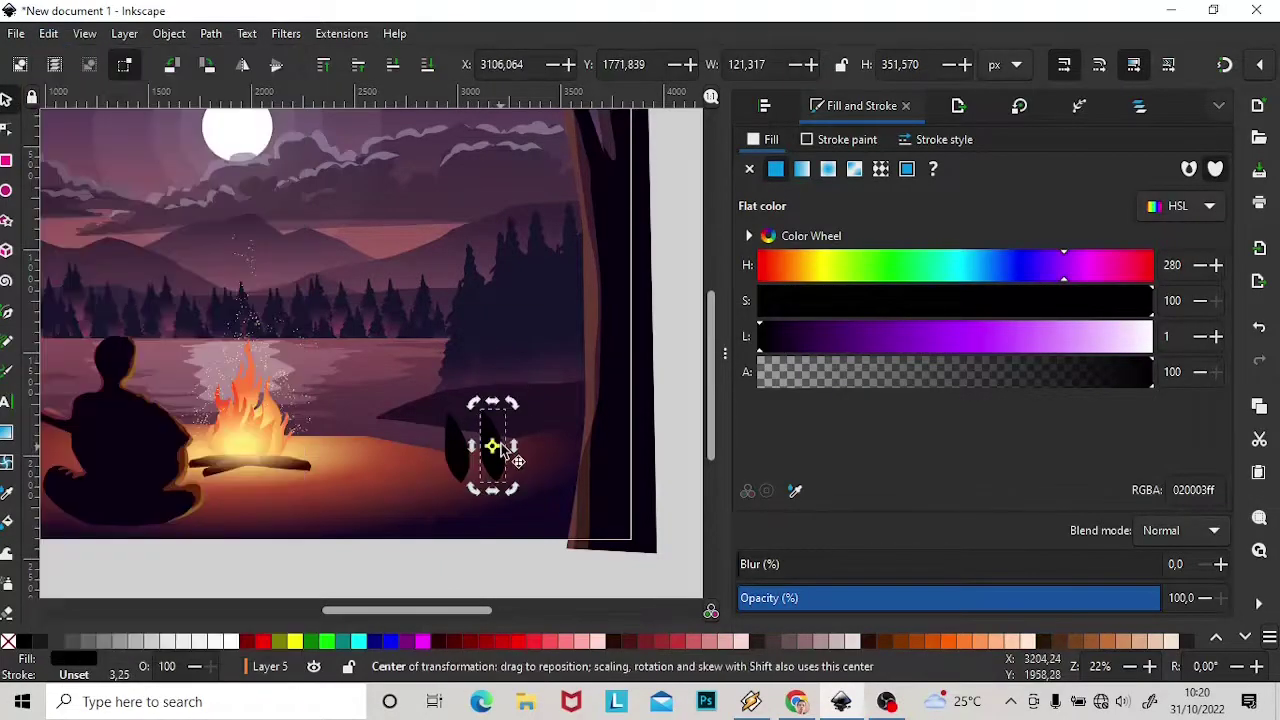
Give the taller middle leaf an orange-to-dark linear gradient.
{"action": "left_click", "coordinate": [440, 470]}
{"action": "left_click", "coordinate": [460, 440]}
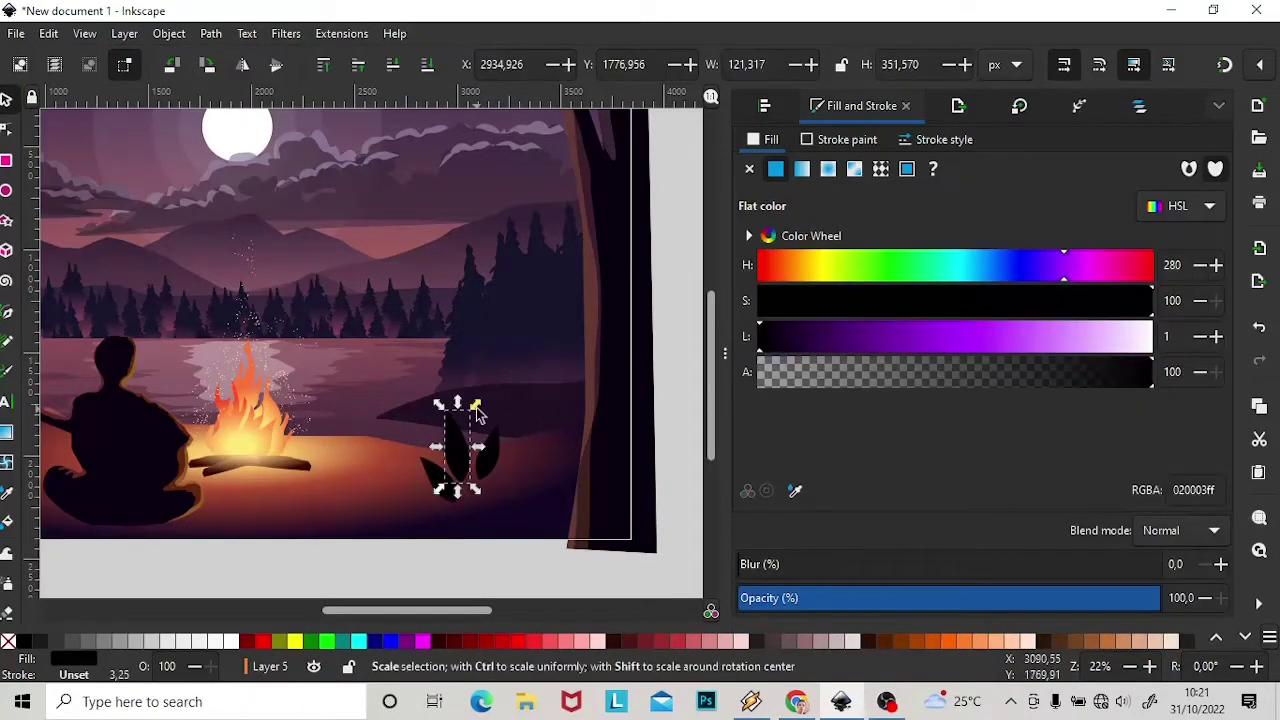
{"action": "left_click", "coordinate": [801, 169]}
{"action": "left_click_drag", "start_coordinate": [1040, 420], "coordinate": [845, 373]}
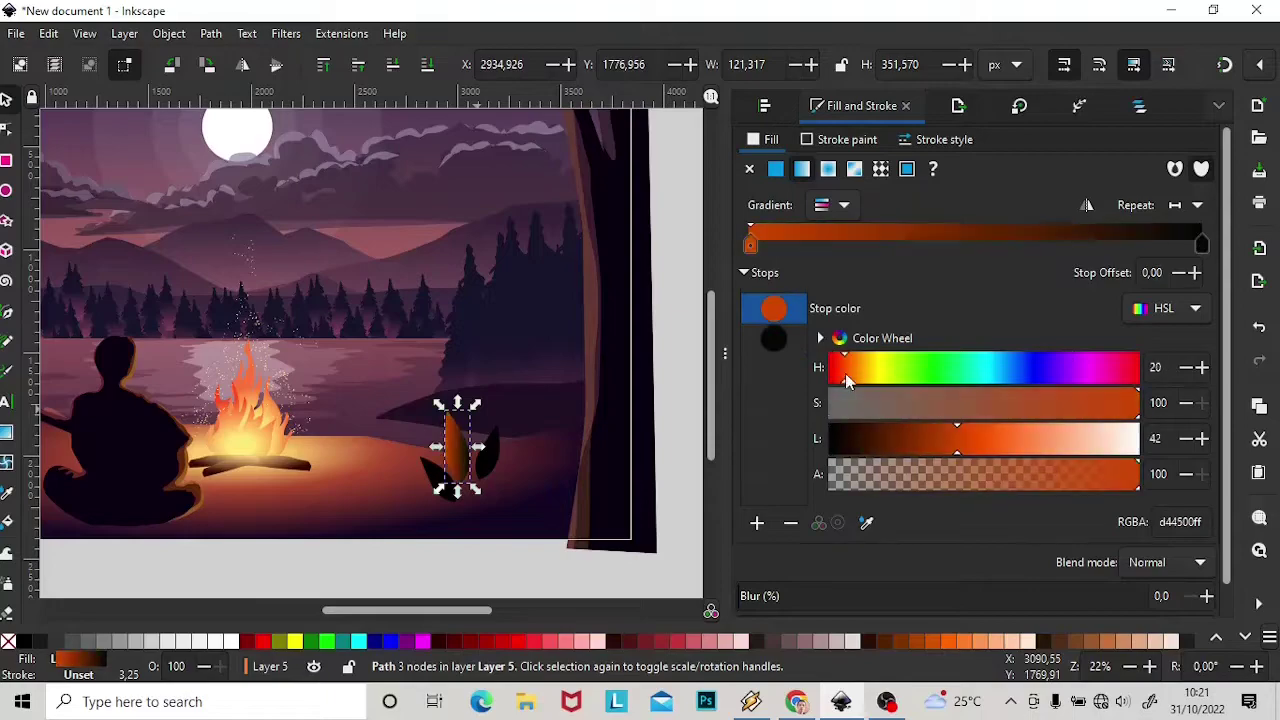
{"action": "key", "text": "g"}
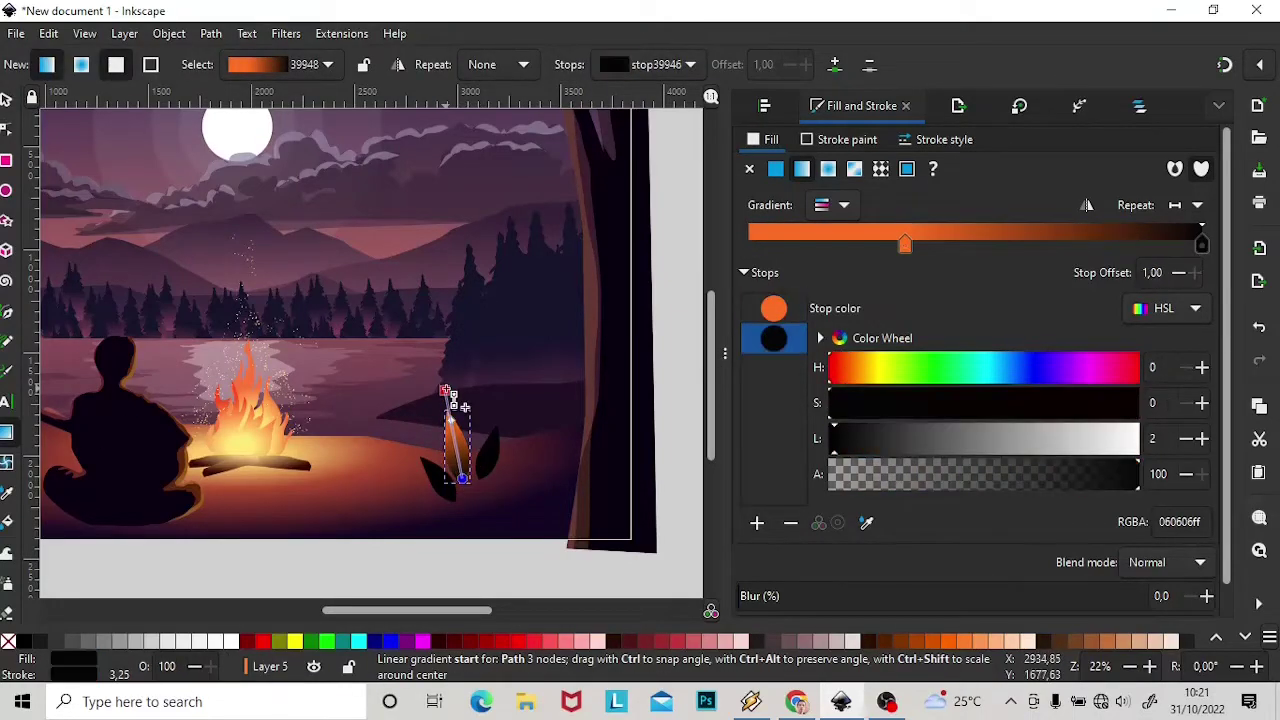
{"action": "key", "text": "s"}
Apply orange linear gradients to the right and bottom-left leaves, angled tip to base.
{"action": "left_click", "coordinate": [492, 460]}
{"action": "left_click", "coordinate": [801, 169]}
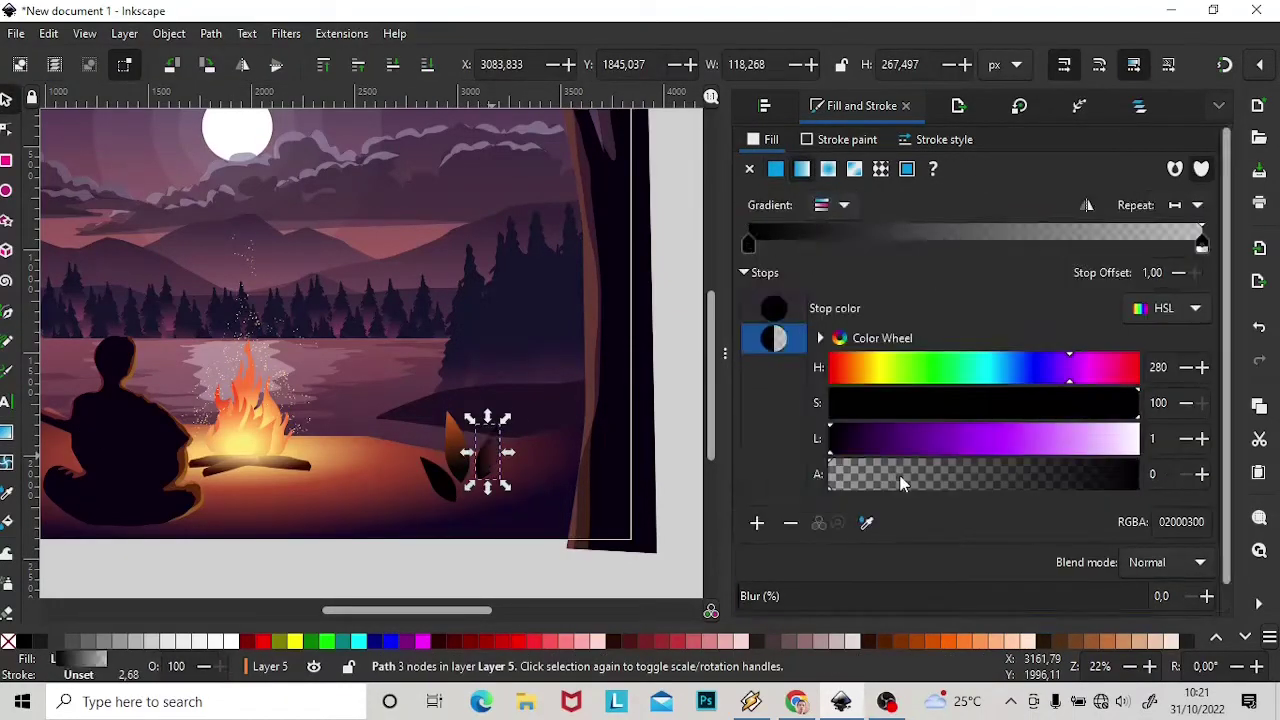
{"action": "left_click_drag", "start_coordinate": [1069, 367], "coordinate": [845, 376]}
{"action": "key", "text": "g"}
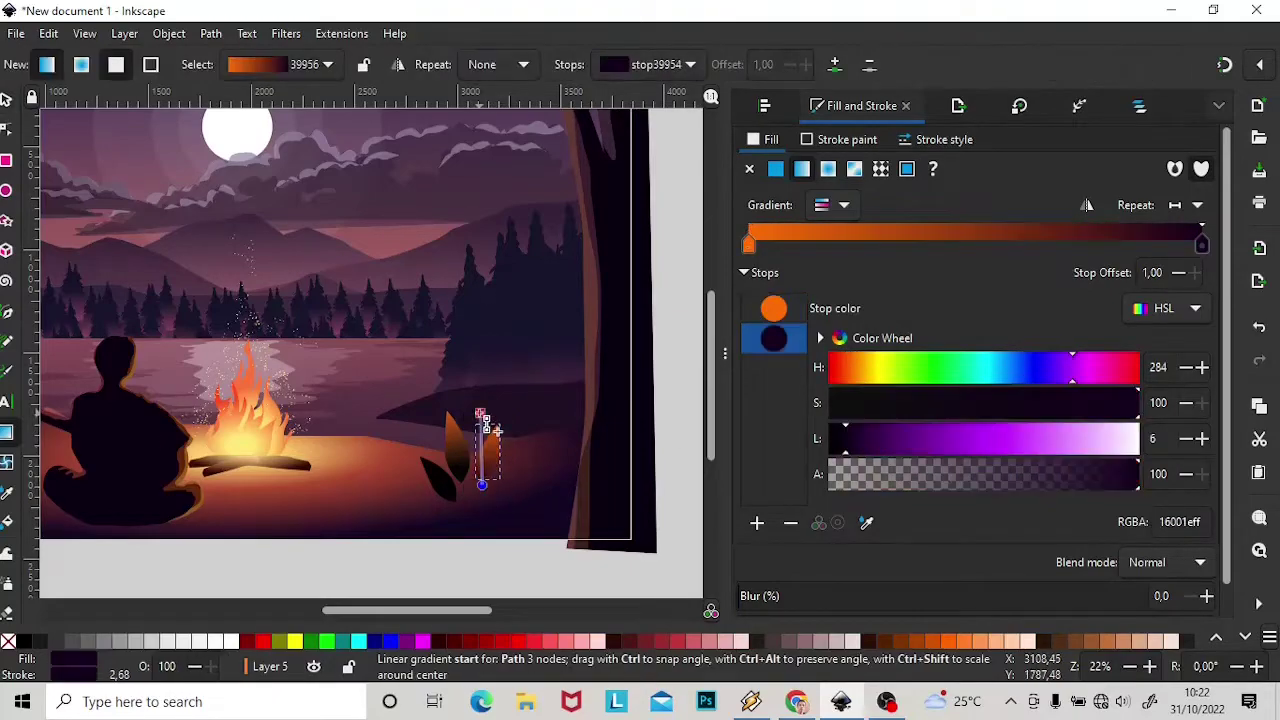
{"action": "key", "text": "s"}
{"action": "left_click", "coordinate": [440, 478]}
{"action": "left_click", "coordinate": [801, 169]}
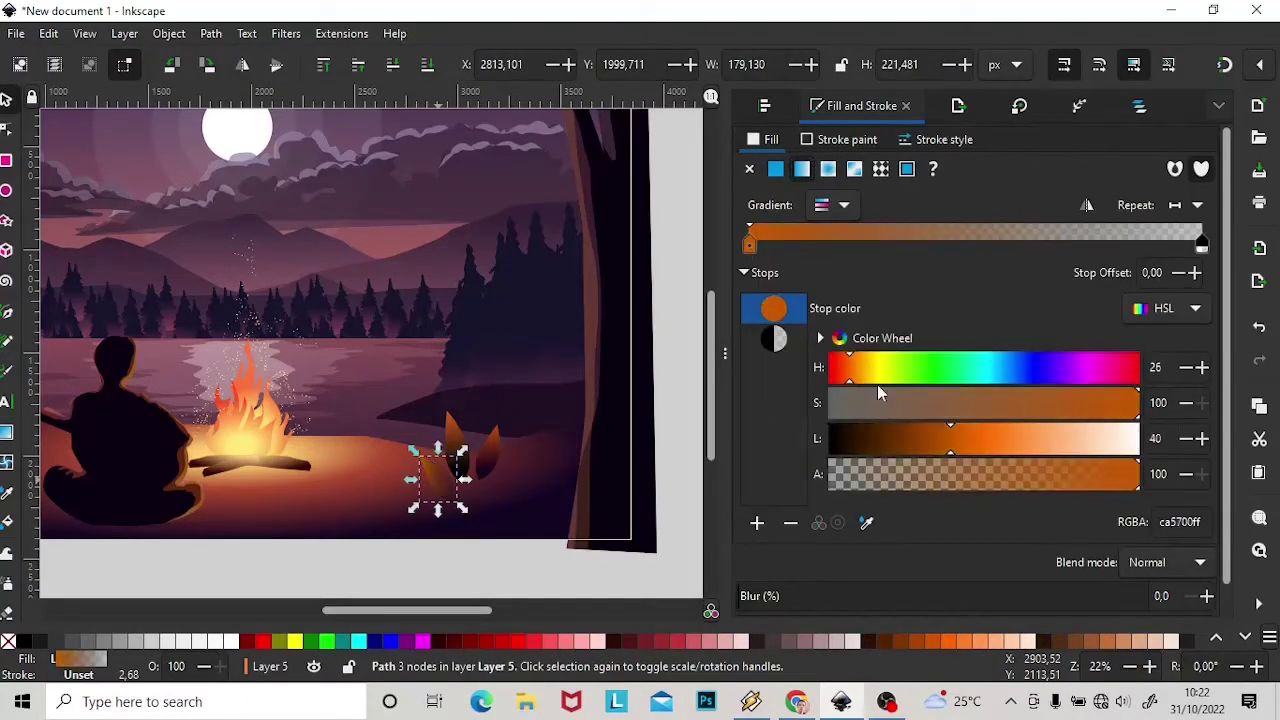
{"action": "key", "text": "g"}
{"action": "left_click_drag", "start_coordinate": [419, 480], "coordinate": [415, 450]}
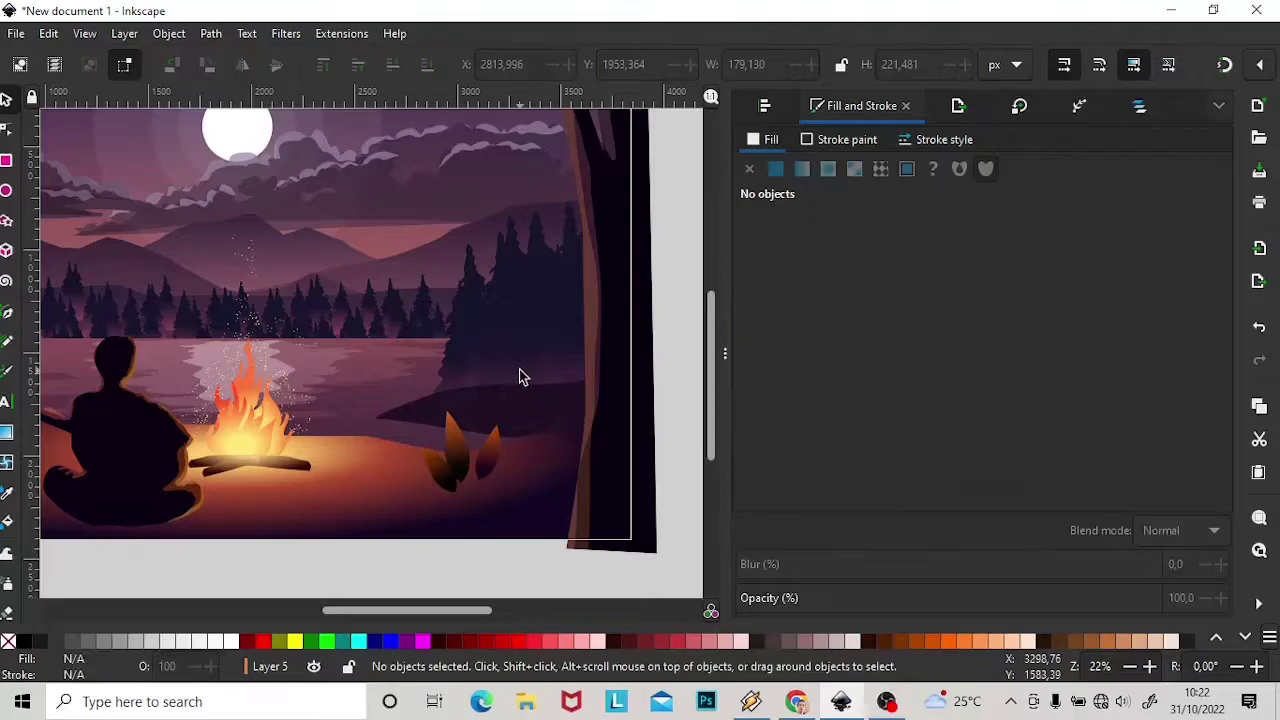
{"action": "scroll", "coordinate": [517, 374], "scroll_direction": "down", "scroll_amount": 1}
Draw an orange-to-dark gradient across the remaining dark leaf.
{"action": "left_click", "coordinate": [466, 443]}
{"action": "left_click", "coordinate": [48, 33]}
{"action": "left_click", "coordinate": [106, 294]}
{"action": "left_click", "coordinate": [48, 33]}
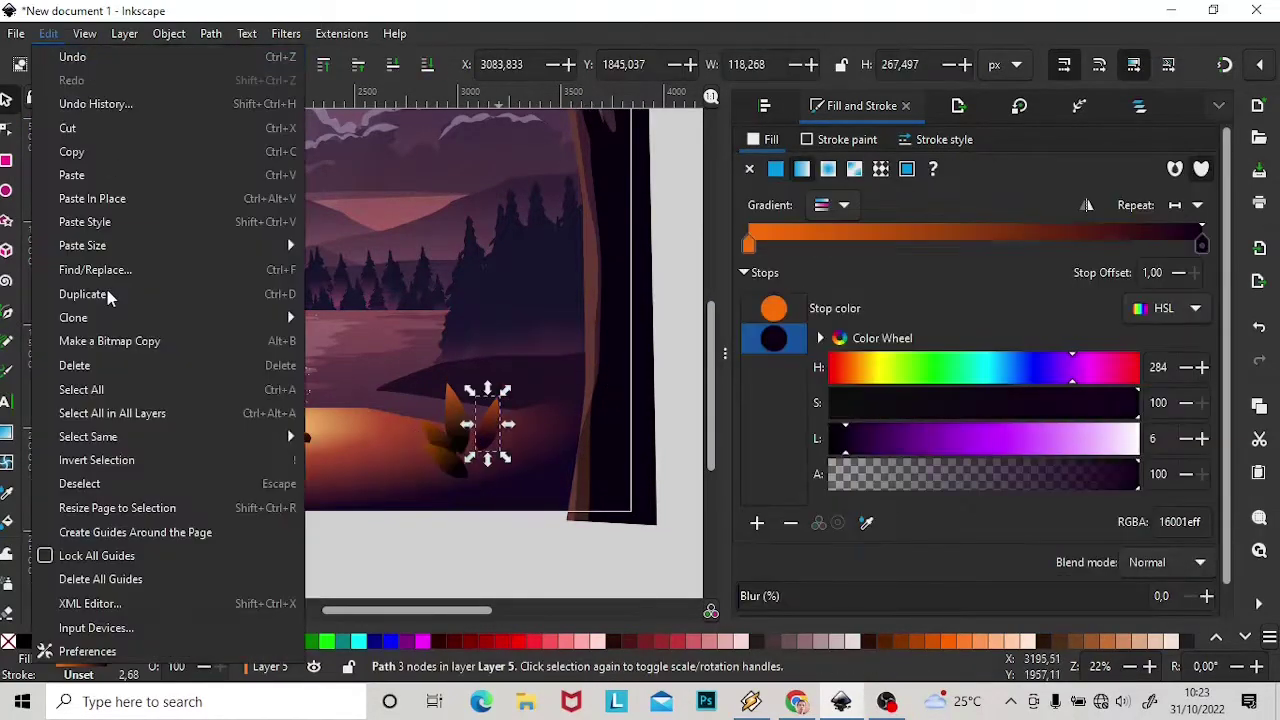
{"action": "left_click", "coordinate": [80, 483]}
{"action": "key", "text": "g"}
{"action": "left_click_drag", "start_coordinate": [486, 394], "coordinate": [501, 471]}
{"action": "key", "text": "s"}
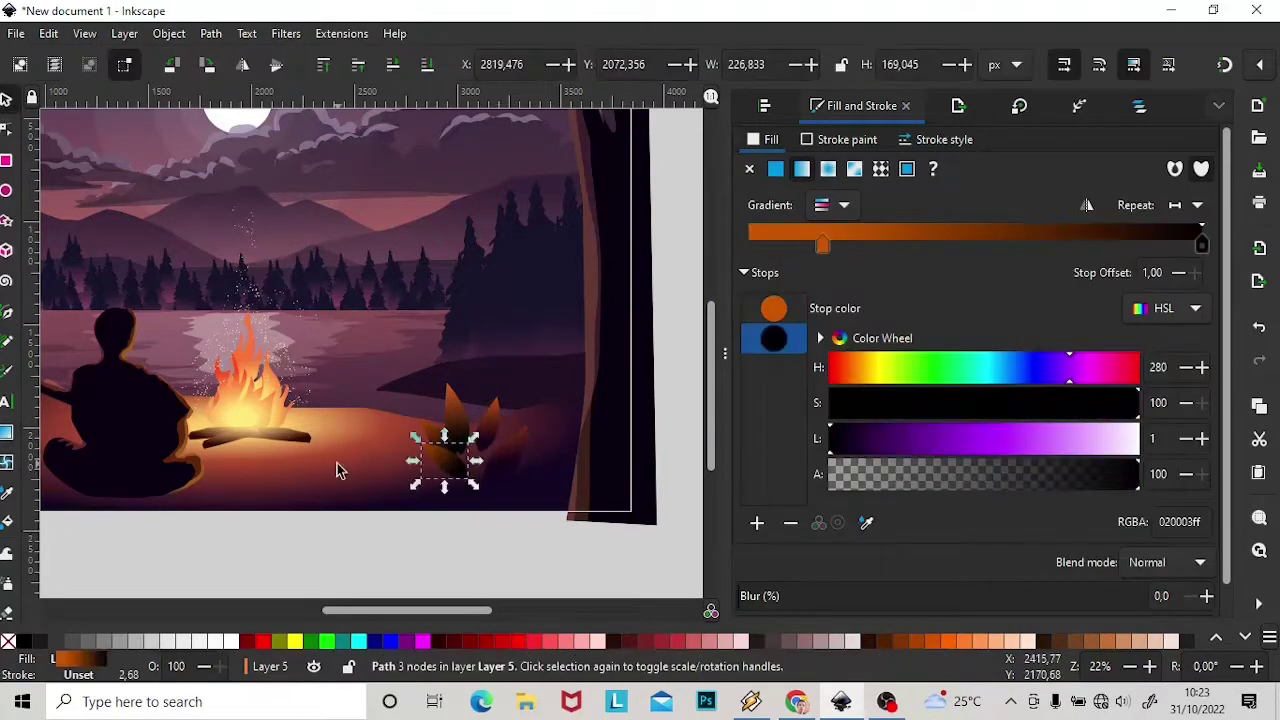
{"action": "key", "text": "g"}
{"action": "key", "text": "s"}
{"action": "left_click", "coordinate": [665, 172]}
Draw a thin black stem below the leaves.
{"action": "scroll", "coordinate": [533, 475], "scroll_direction": "up", "scroll_amount": 2}
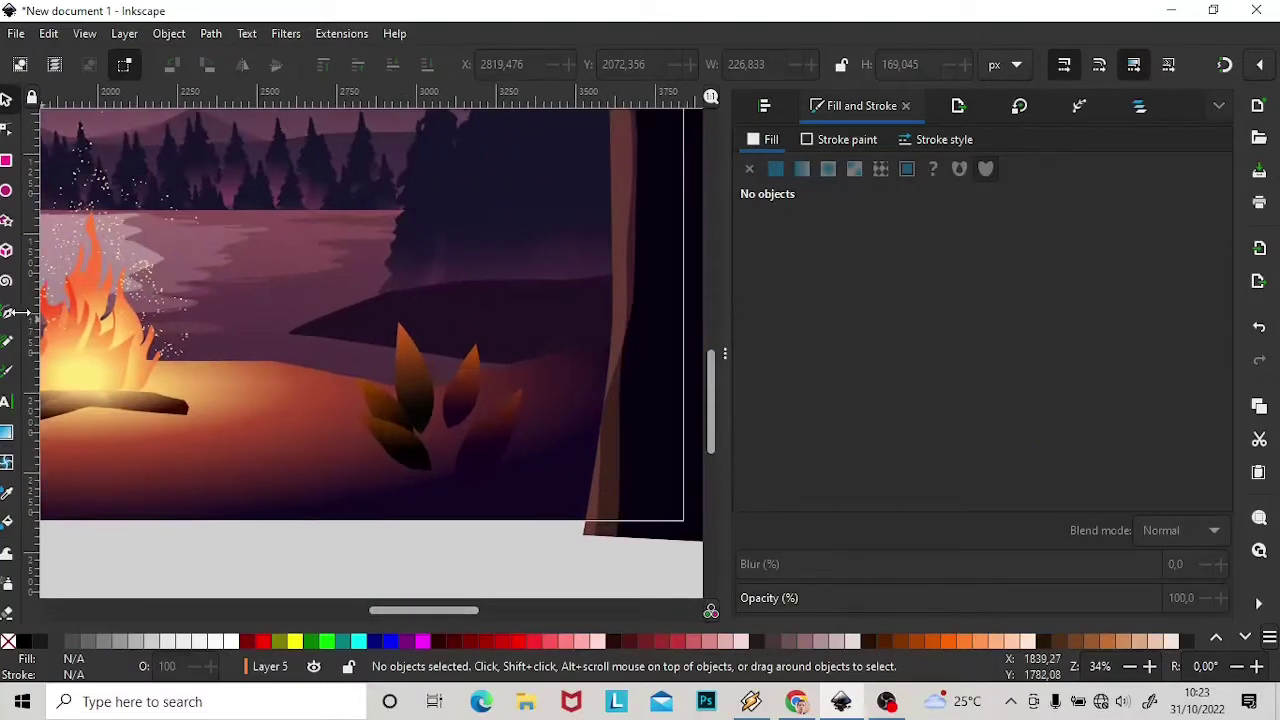
{"action": "key", "text": "b"}
{"action": "left_click", "coordinate": [458, 546]}
{"action": "double_click", "coordinate": [465, 482]}
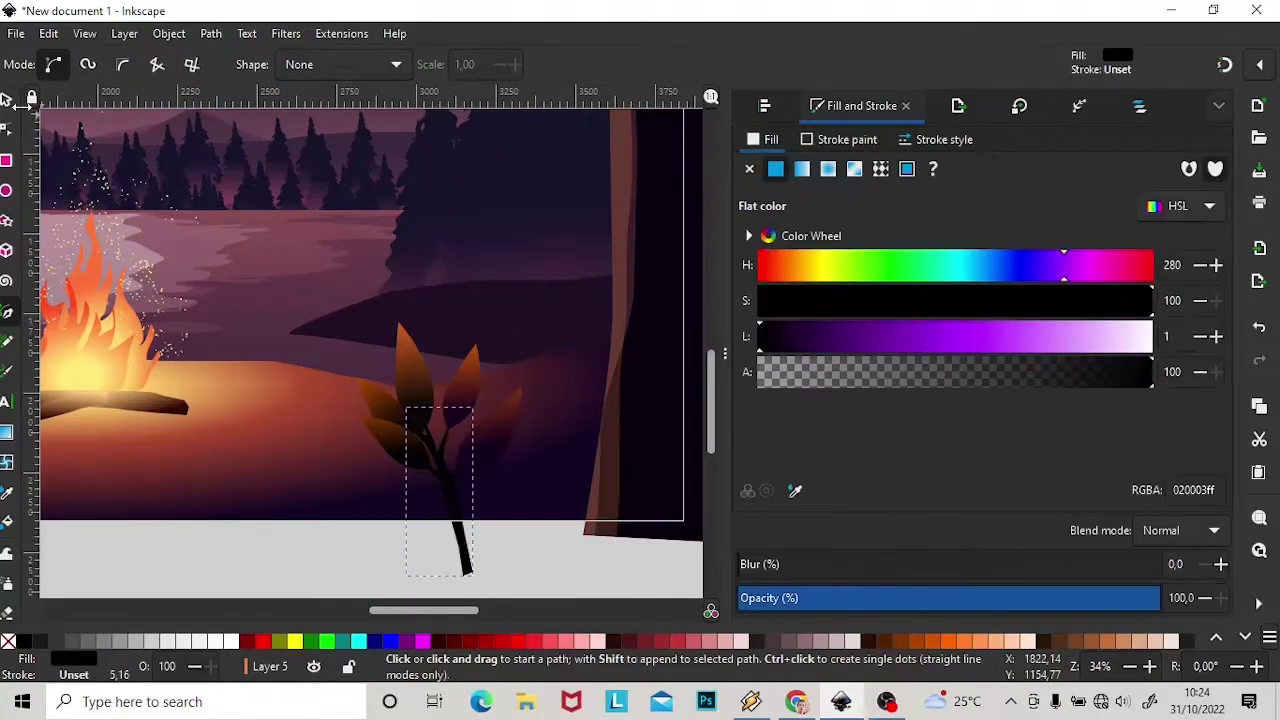
Group the leaves and stem into one plant and zoom out.
{"action": "key", "text": "s"}
{"action": "left_click", "coordinate": [417, 348]}
{"action": "left_click", "coordinate": [458, 530], "text": "shift"}
{"action": "left_click", "coordinate": [169, 33]}
{"action": "left_click", "coordinate": [190, 194]}
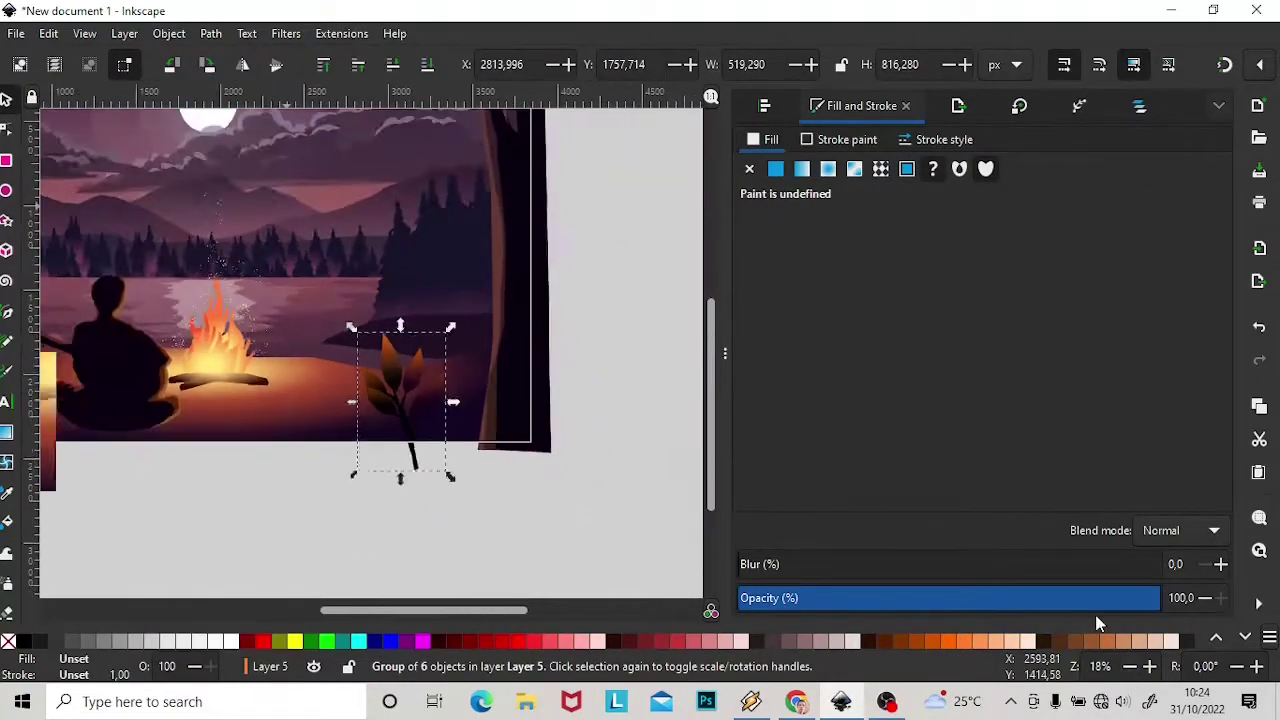
{"action": "left_click", "coordinate": [1128, 668]}
Spray leaf plant copies with rotation 20 along the bottom-left and right edge of the scene.
{"action": "key", "text": "a"}
{"action": "key", "text": "Escape"}
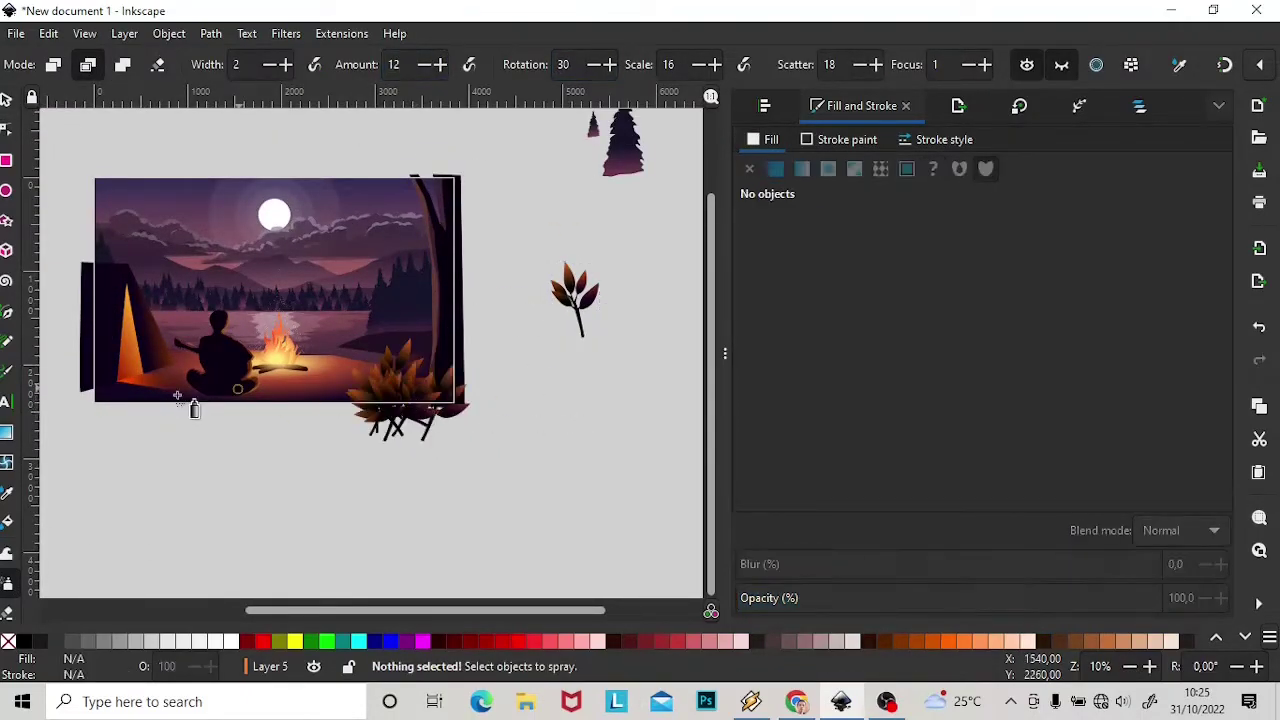
{"action": "type", "text": "20"}
{"action": "left_click", "coordinate": [575, 300]}
{"action": "mouse_move", "coordinate": [100, 400]}
{"action": "left_mouse_down"}
{"action": "mouse_move", "coordinate": [286, 448]}
{"action": "mouse_move", "coordinate": [264, 428]}
{"action": "left_mouse_up"}
{"action": "left_click_drag", "start_coordinate": [478, 368], "coordinate": [463, 480]}
Duplicate the small leaf plant and move the copy down beside the tree.
{"action": "left_click", "coordinate": [575, 300]}
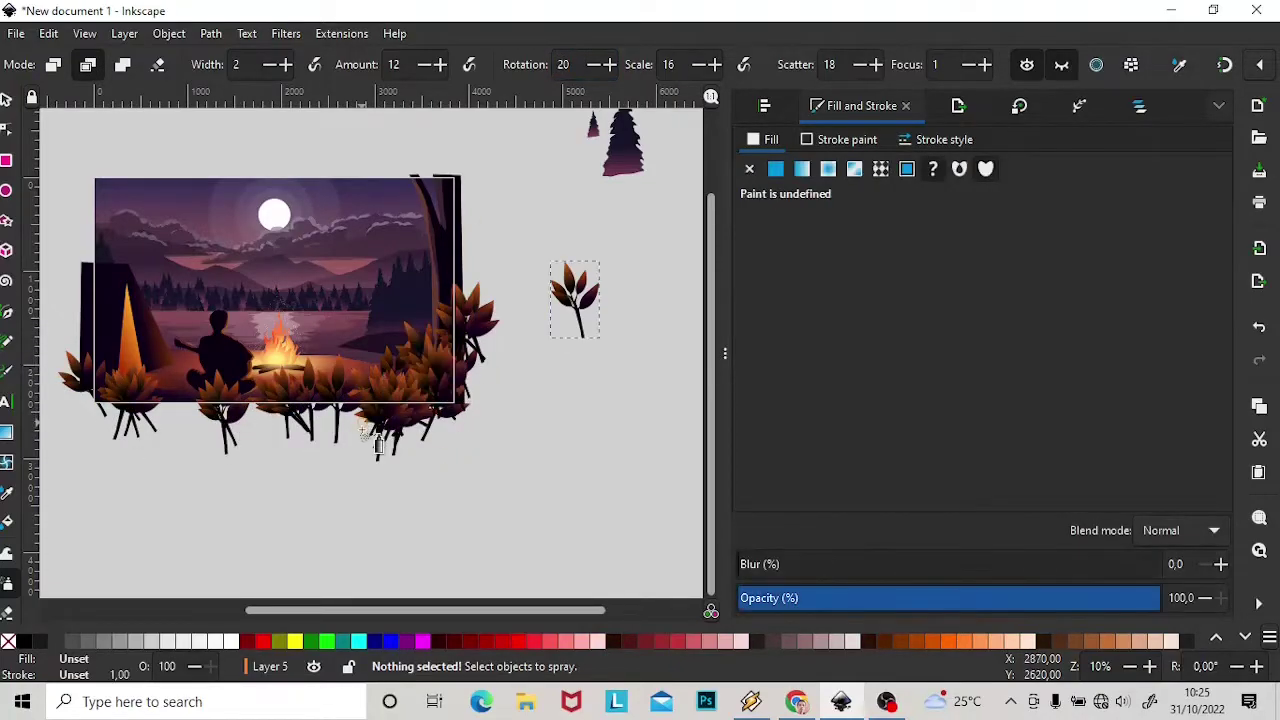
{"action": "key", "text": "s"}
{"action": "key", "text": "ctrl+d"}
{"action": "mouse_move", "coordinate": [575, 331]}
{"action": "left_mouse_down"}
{"action": "mouse_move", "coordinate": [588, 428]}
{"action": "mouse_move", "coordinate": [505, 440]}
{"action": "left_mouse_up"}
Give the enlarged leaf copy a red-to-orange linear gradient and reposition it across the leaf.
{"action": "left_click", "coordinate": [801, 168]}
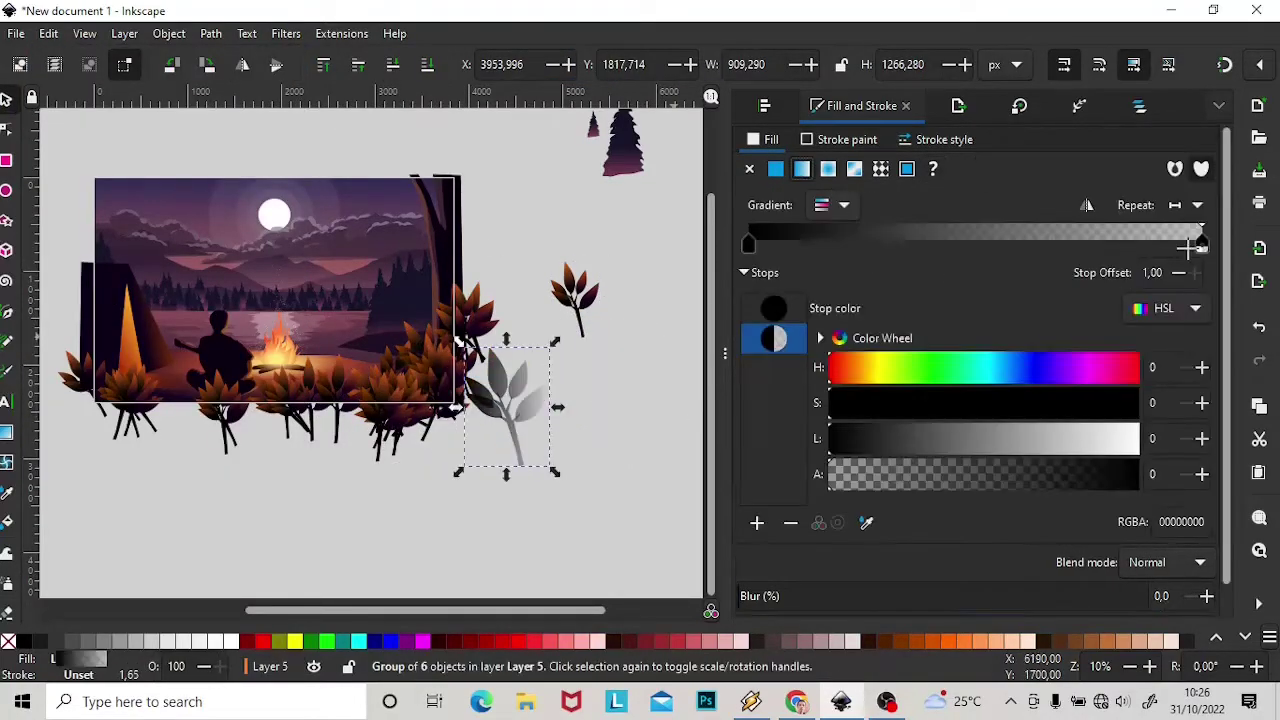
{"action": "left_click", "coordinate": [857, 437]}
{"action": "left_click", "coordinate": [1008, 407]}
{"action": "left_click_drag", "start_coordinate": [1008, 413], "coordinate": [1091, 402]}
{"action": "left_click", "coordinate": [849, 367]}
{"action": "key", "text": "g"}
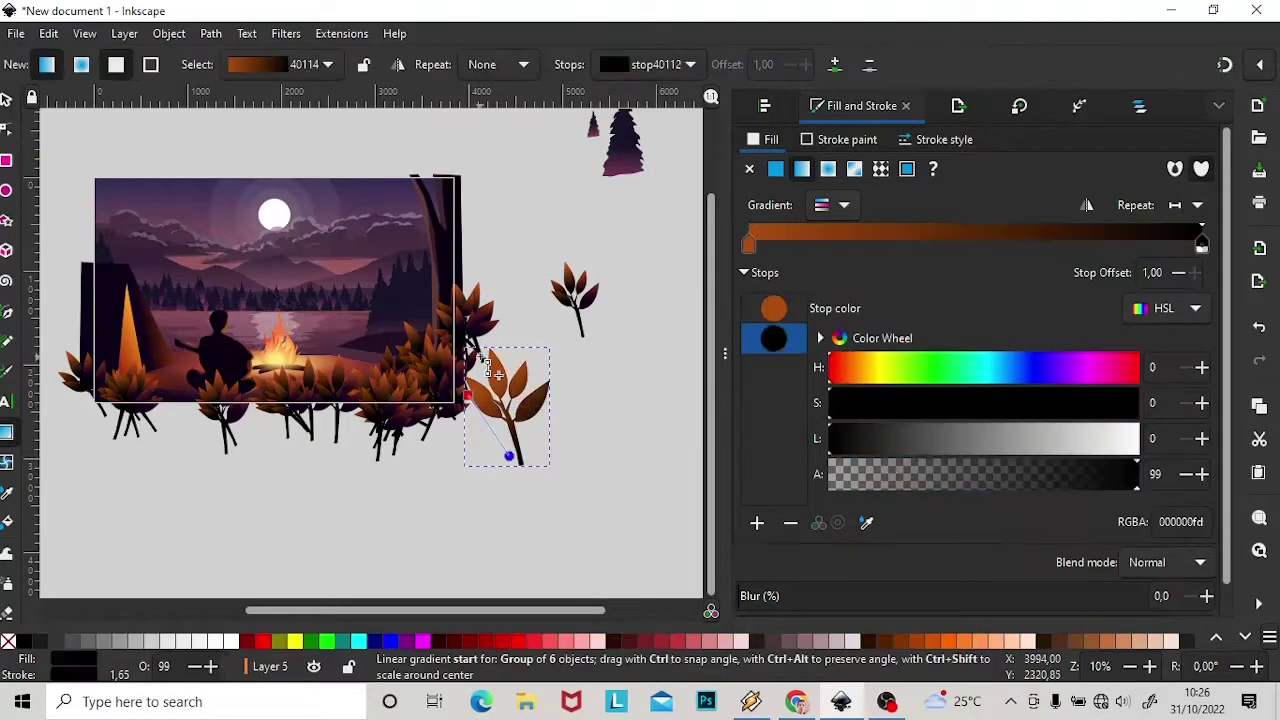
{"action": "key", "text": "s"}
{"action": "left_click_drag", "start_coordinate": [510, 420], "coordinate": [534, 420]}
Move the leaf group slightly left and down.
{"action": "left_click", "coordinate": [7, 586]}
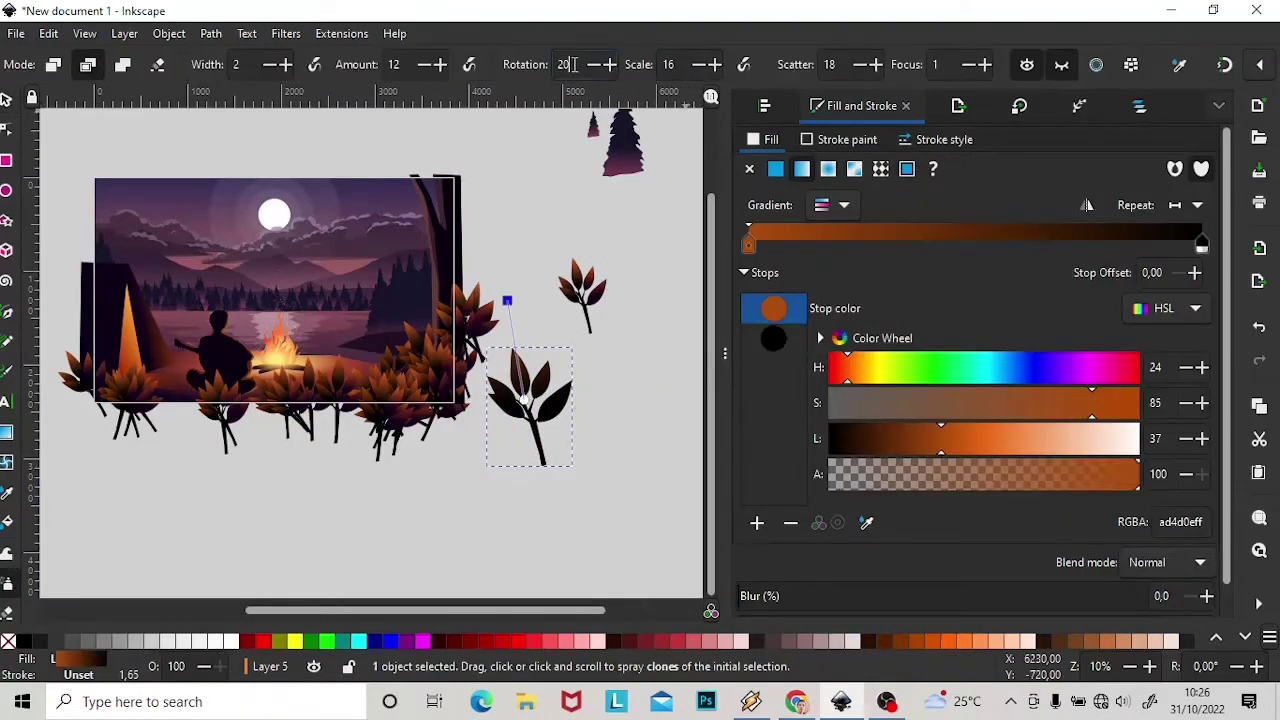
{"action": "key", "text": "Escape"}
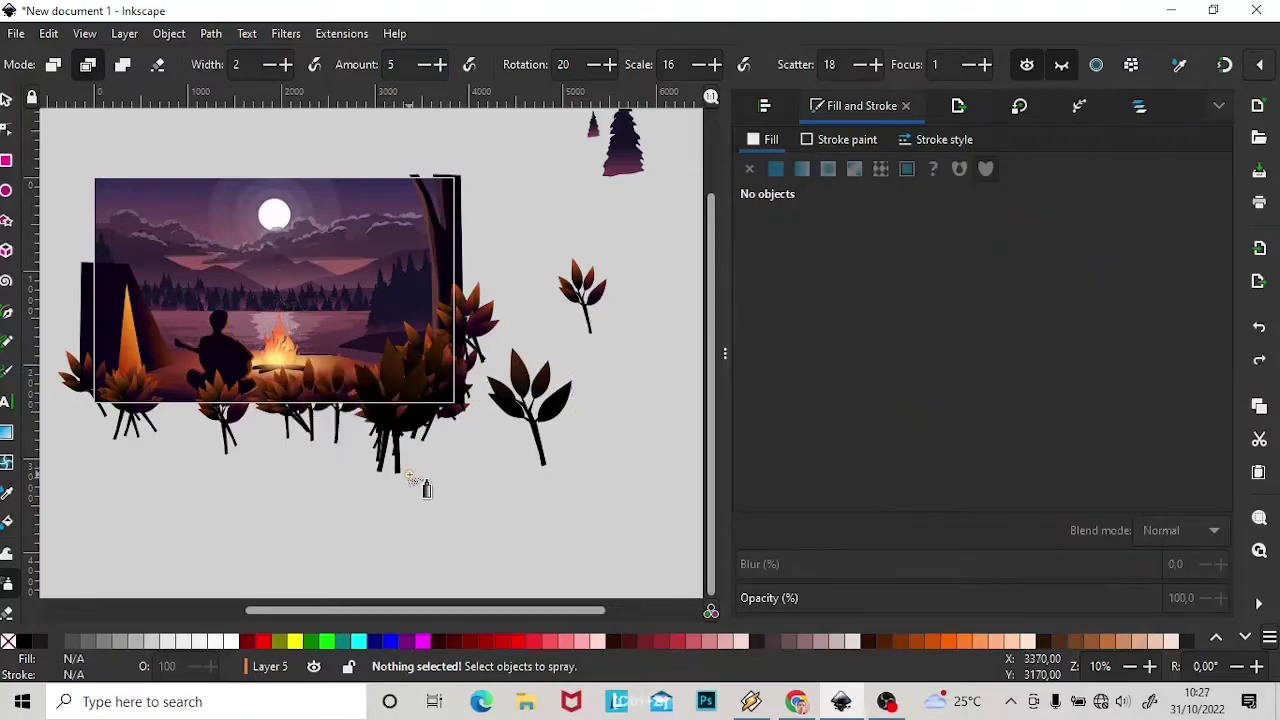
{"action": "left_click", "coordinate": [6, 99]}
{"action": "left_click", "coordinate": [480, 398]}
{"action": "mouse_move", "coordinate": [480, 398]}
{"action": "left_mouse_down"}
{"action": "mouse_move", "coordinate": [470, 405]}
{"action": "mouse_move", "coordinate": [491, 410]}
{"action": "left_mouse_up"}
{"action": "left_click", "coordinate": [590, 418]}
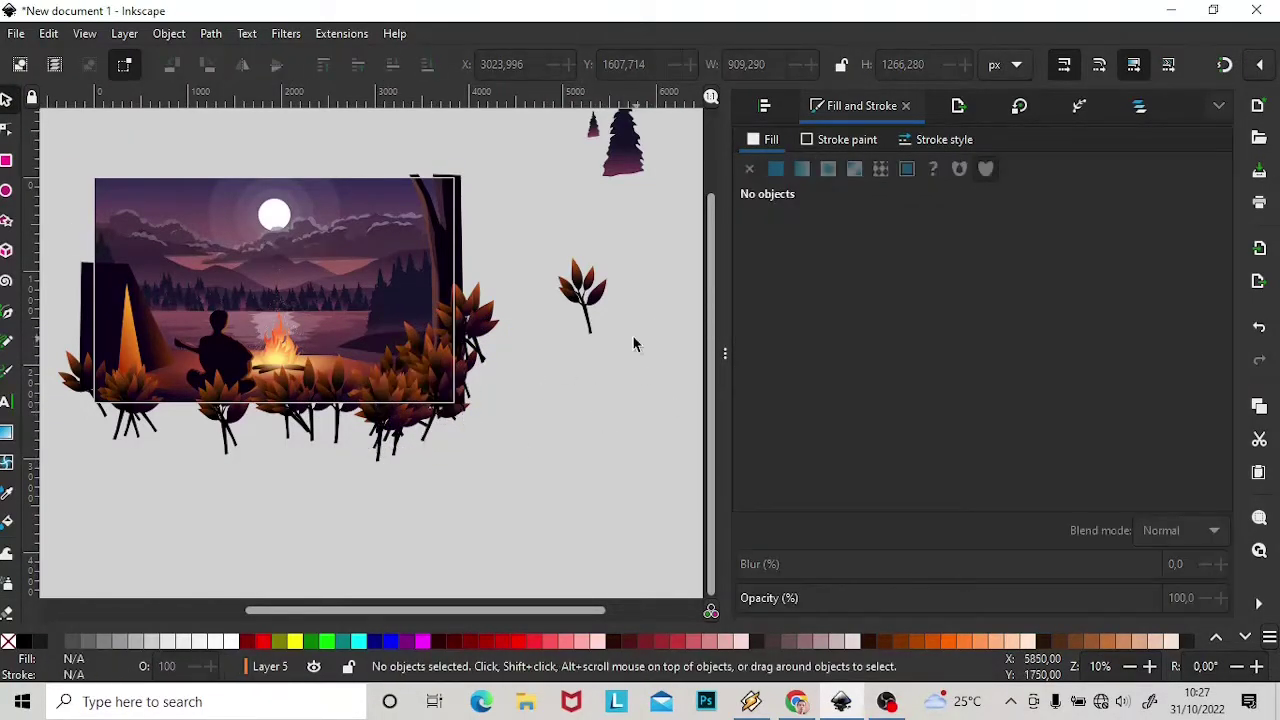
Undo the move and find the ground strip path39928 in the Layers and Objects list.
{"action": "key", "text": "ctrl+z"}
{"action": "key", "text": "ctrl+shift+l"}
{"action": "scroll", "coordinate": [1034, 423], "scroll_direction": "down", "scroll_amount": 2}
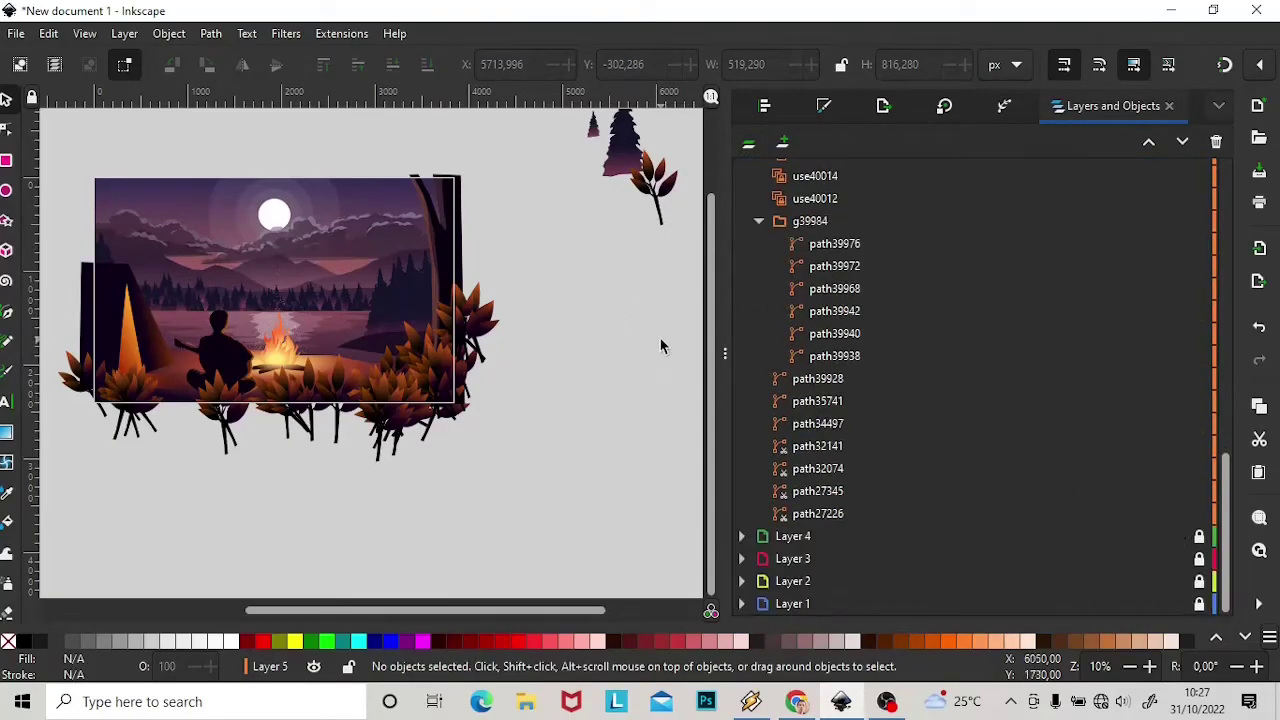
{"action": "left_click", "coordinate": [183, 395]}
{"action": "key", "text": "g"}
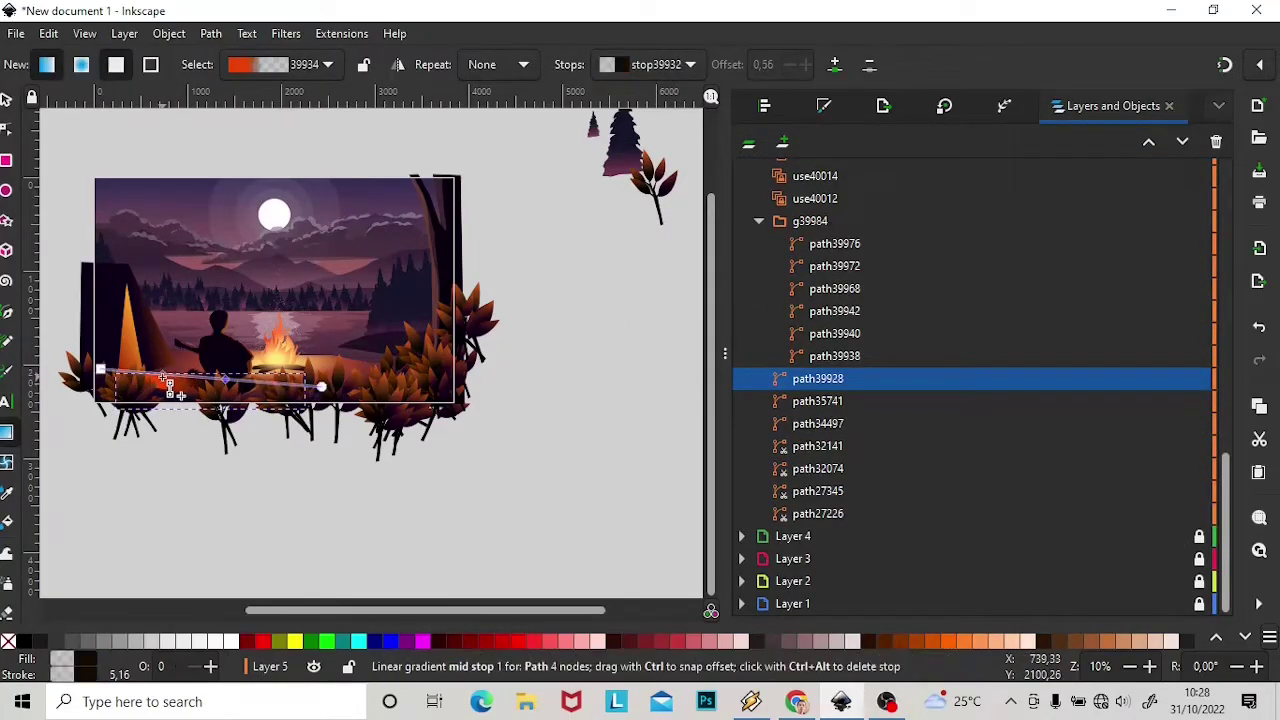
{"action": "key", "text": "s"}
{"action": "key", "text": "Escape"}
{"action": "left_click", "coordinate": [818, 423]}
{"action": "left_click", "coordinate": [596, 386]}
Send the reddish ground strip path39928 to the bottom of the layer behind the bushes.
{"action": "left_click", "coordinate": [200, 385]}
{"action": "key", "text": "End"}
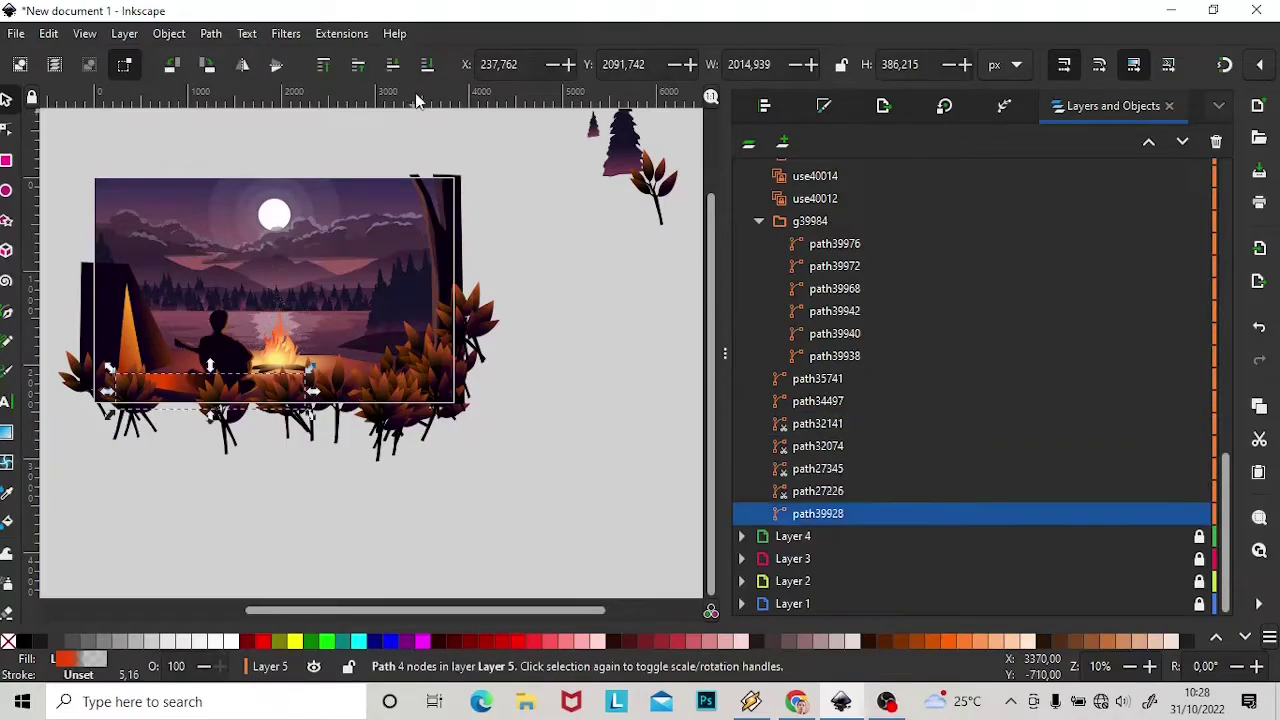
{"action": "key", "text": "Escape"}
{"action": "left_click", "coordinate": [183, 395]}
{"action": "key", "text": "g"}
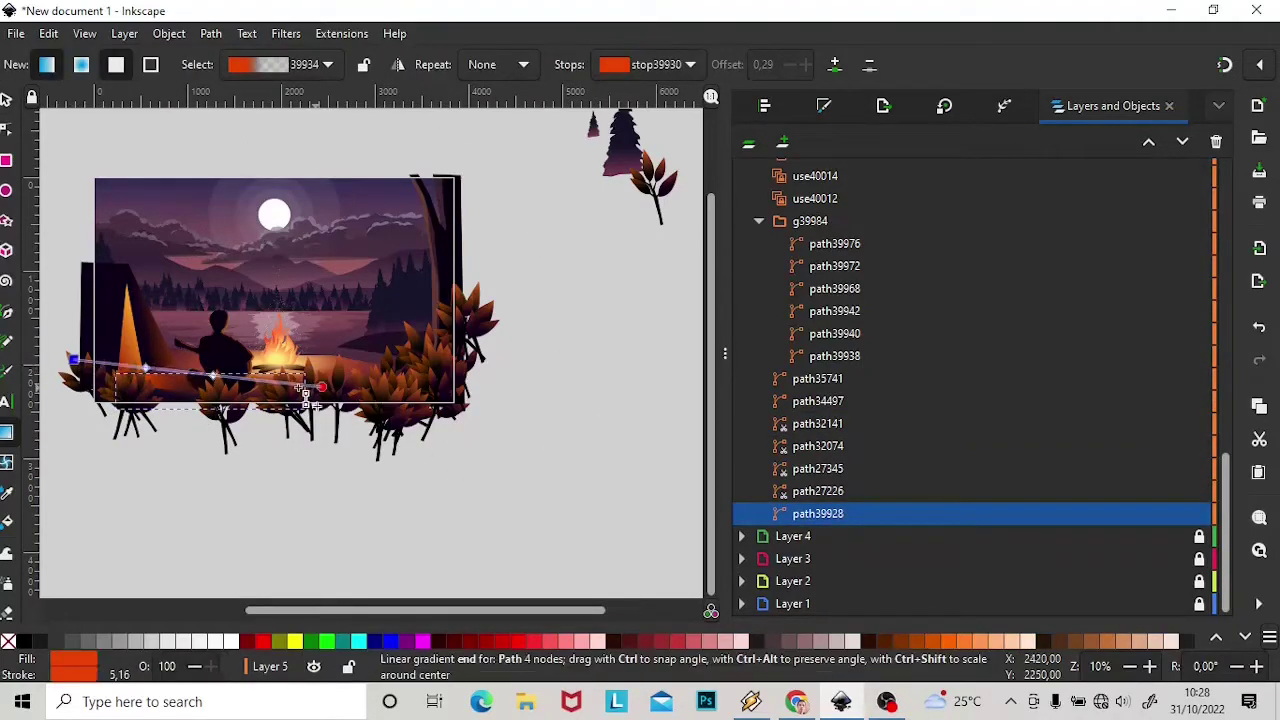
{"action": "key", "text": "s"}
{"action": "key", "text": "Escape"}
{"action": "scroll", "coordinate": [430, 618], "scroll_direction": "left", "scroll_amount": 2}
Draw a rectangle over the whole scene and clip all the artwork to it.
{"action": "key", "text": "ctrl+a"}
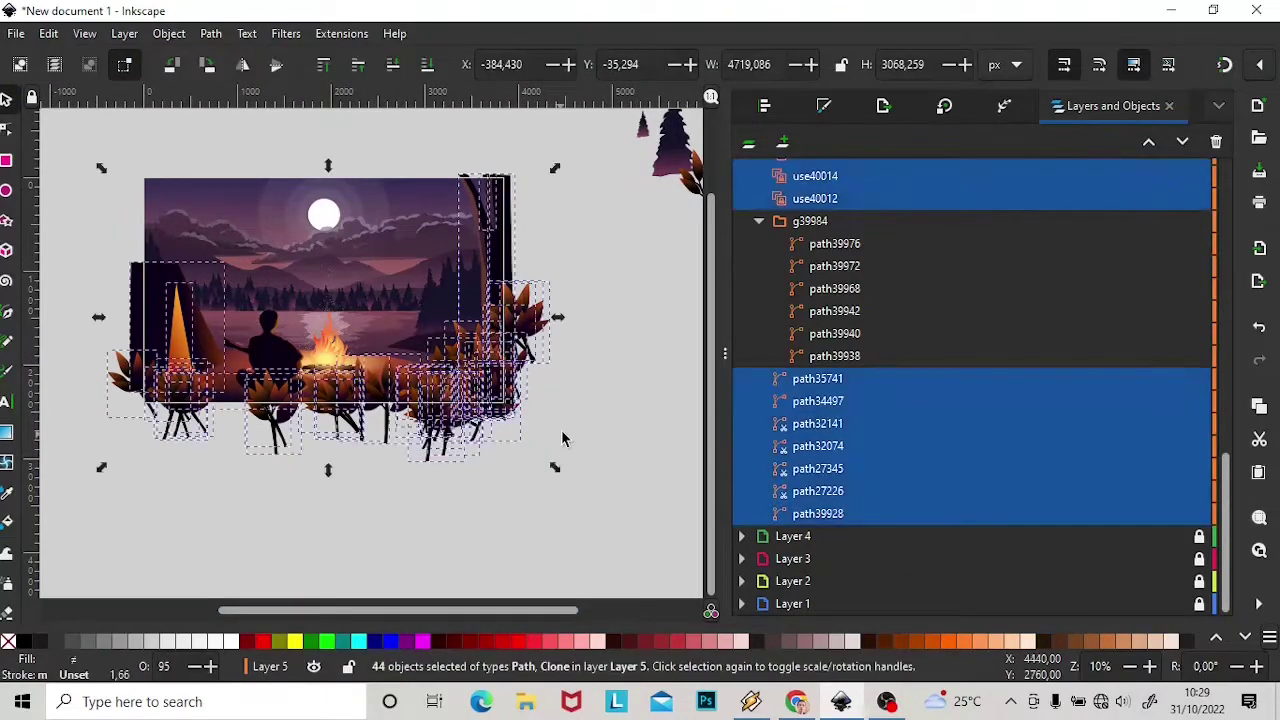
{"action": "key", "text": "r"}
{"action": "left_click_drag", "start_coordinate": [145, 178], "coordinate": [503, 403]}
{"action": "key", "text": "s"}
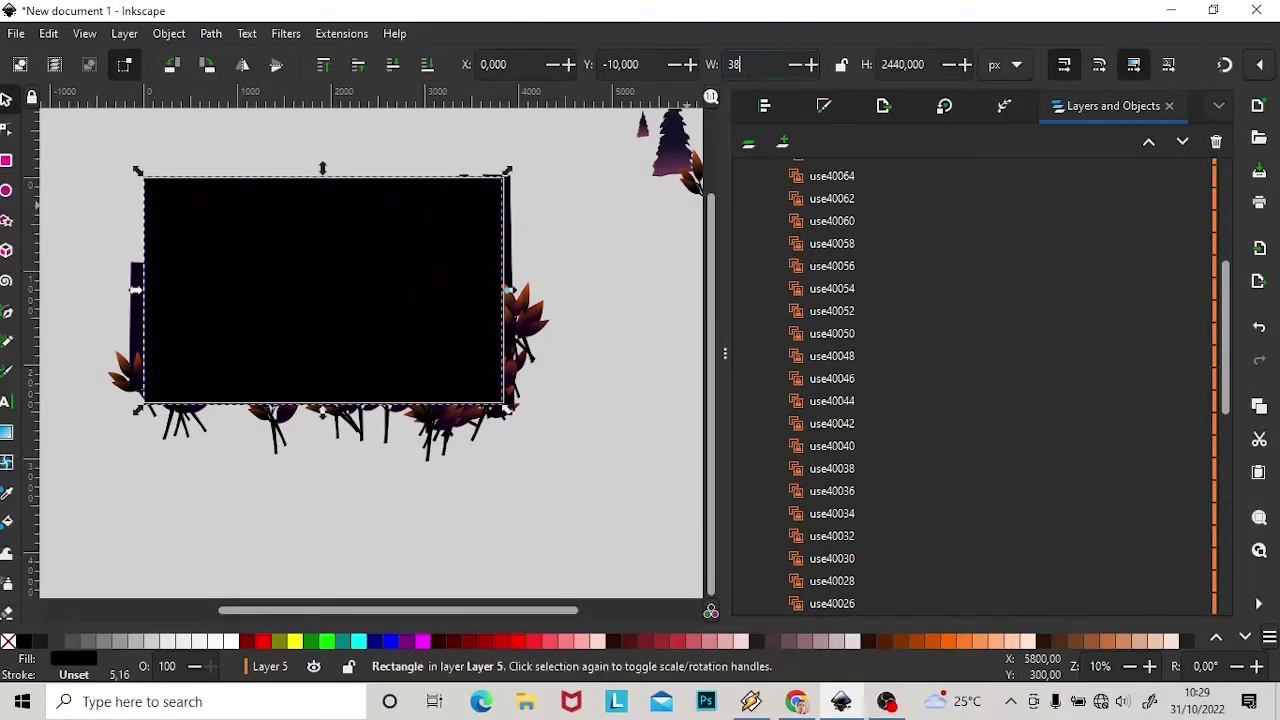
{"action": "left_click", "coordinate": [883, 105]}
{"action": "left_click", "coordinate": [83, 157]}
Align the clipped scene to the 3840 × 2400 page.
{"action": "key", "text": "ctrl+a"}
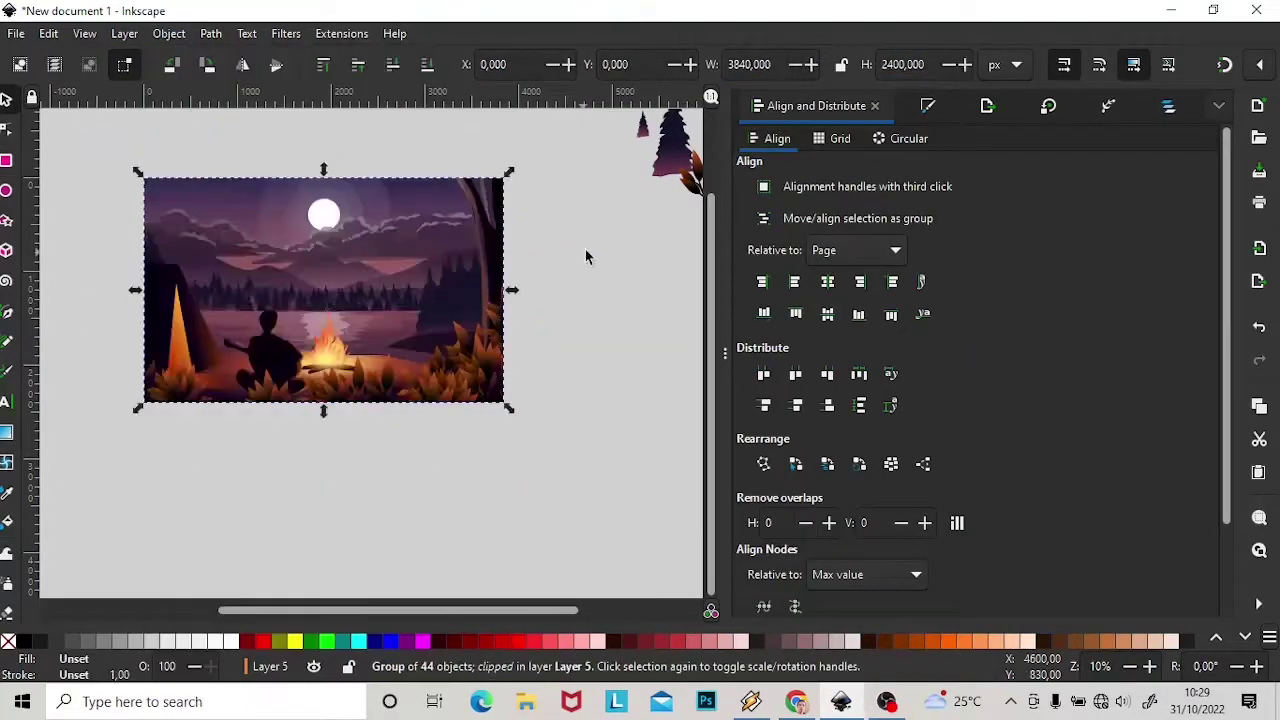
{"action": "key", "text": "Escape"}
{"action": "key", "text": "5"}
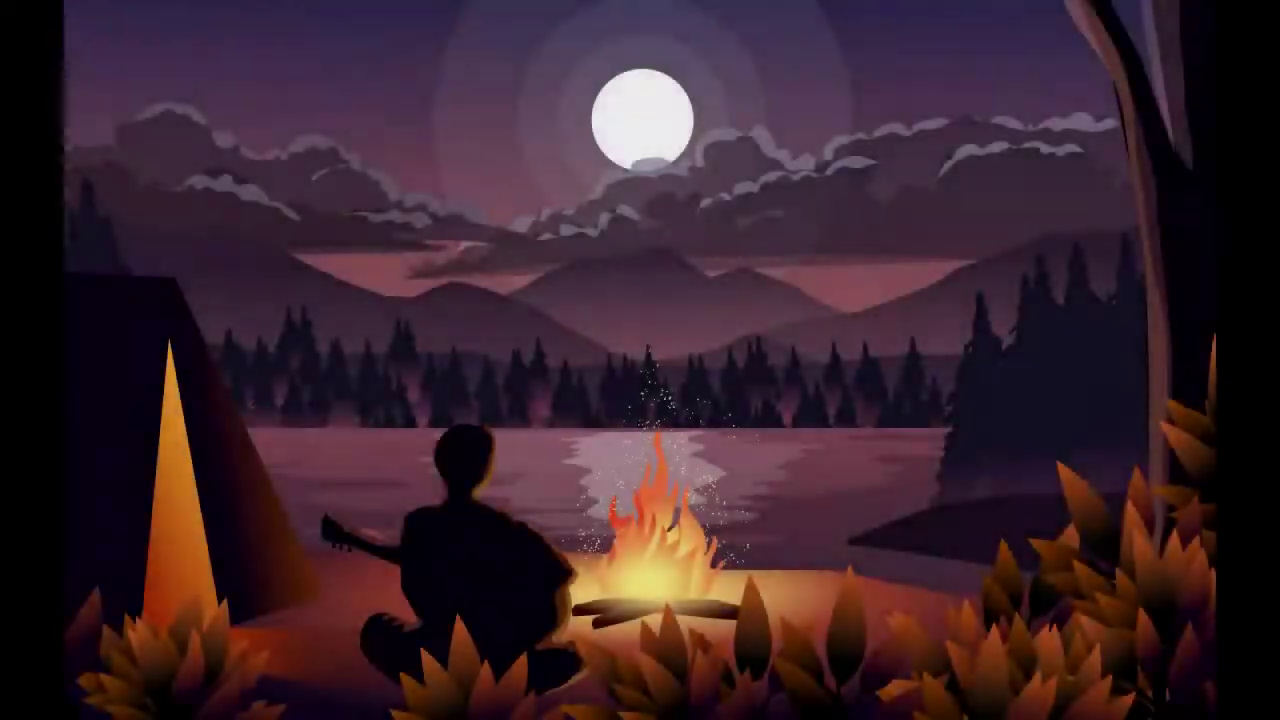